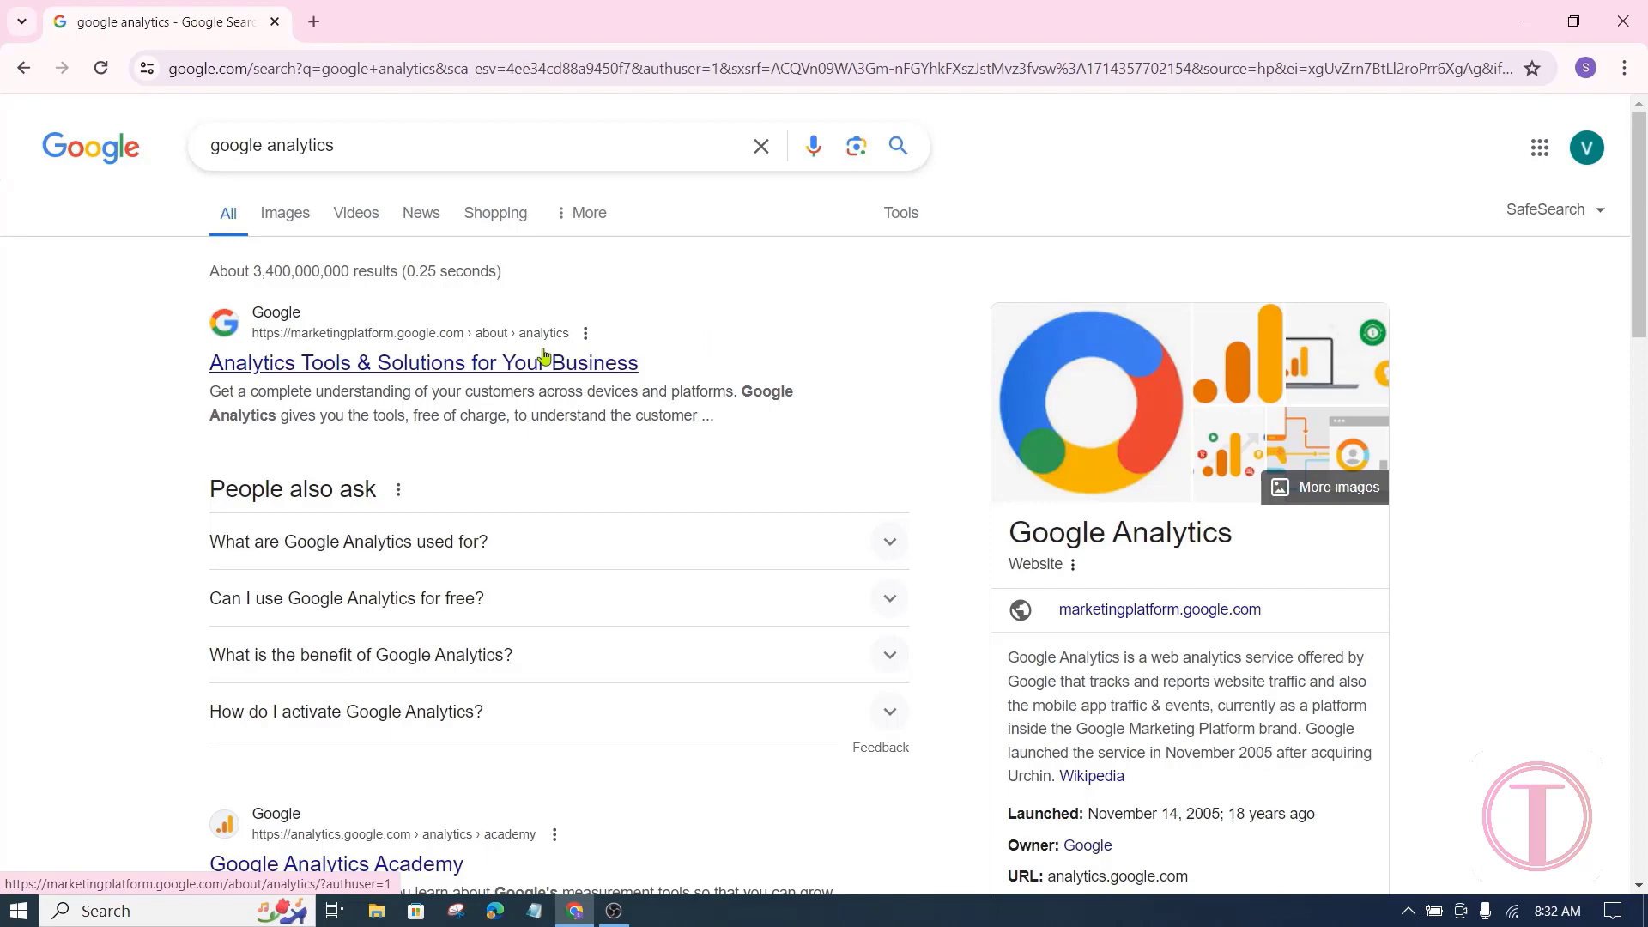
Open the 'Analytics Tools & Solutions for Your Business' search result for Google Analytics.
click(387, 367)
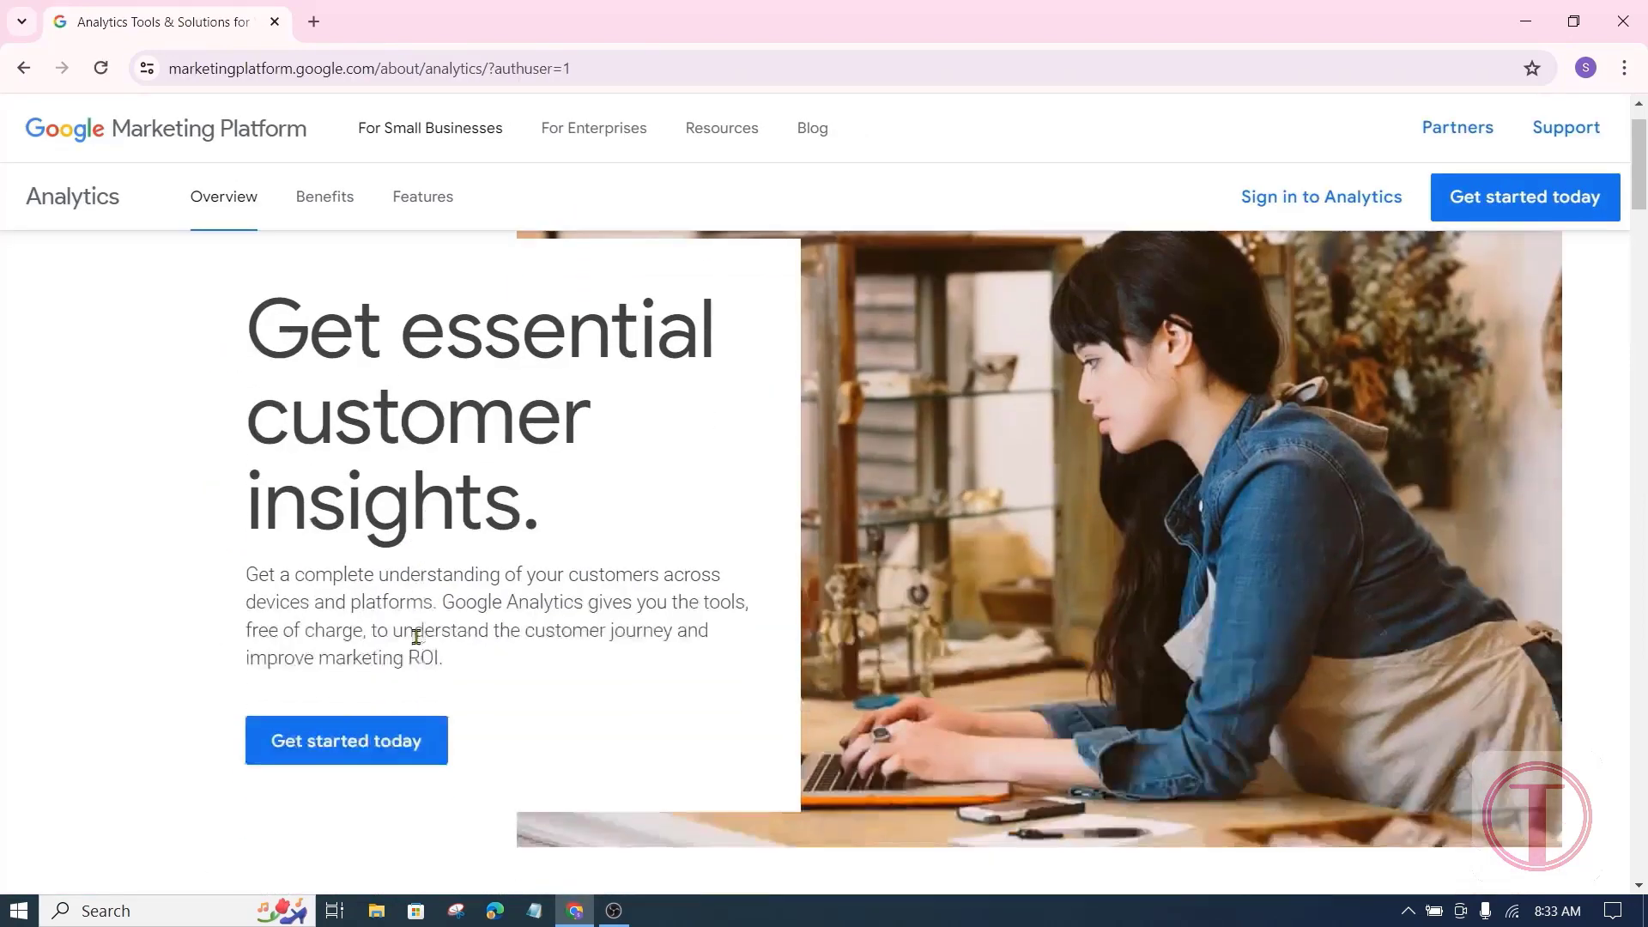
Start the free Analytics sign-up through 'Get started today' and 'Start measuring'.
scroll(416, 636, down, 3)
click(364, 596)
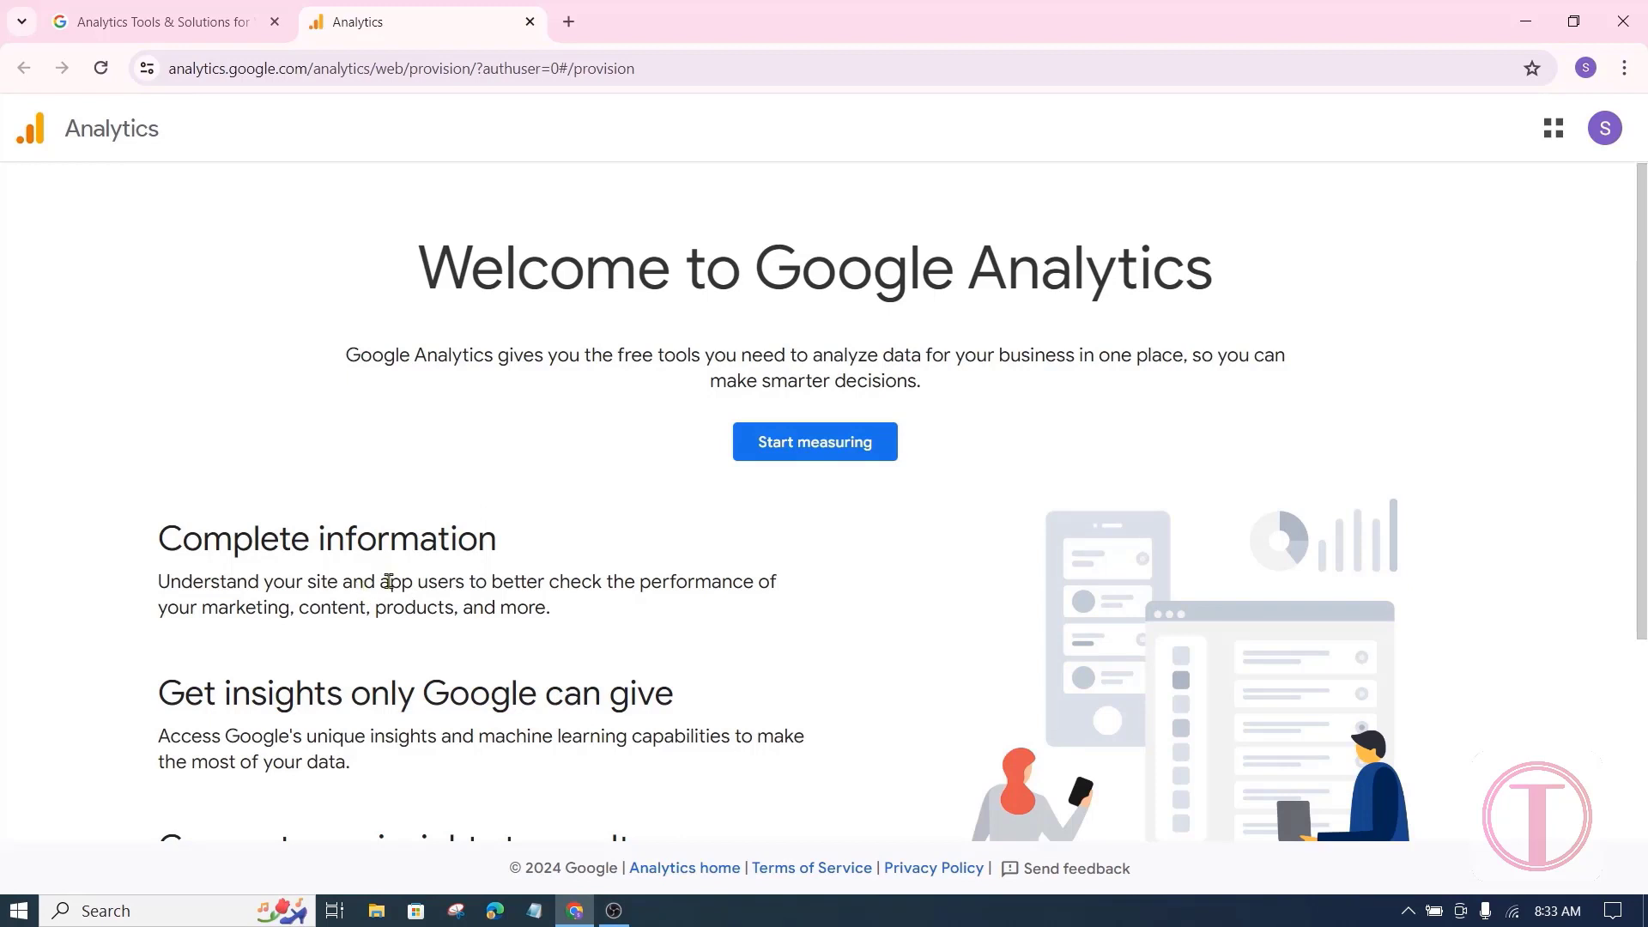
click(821, 441)
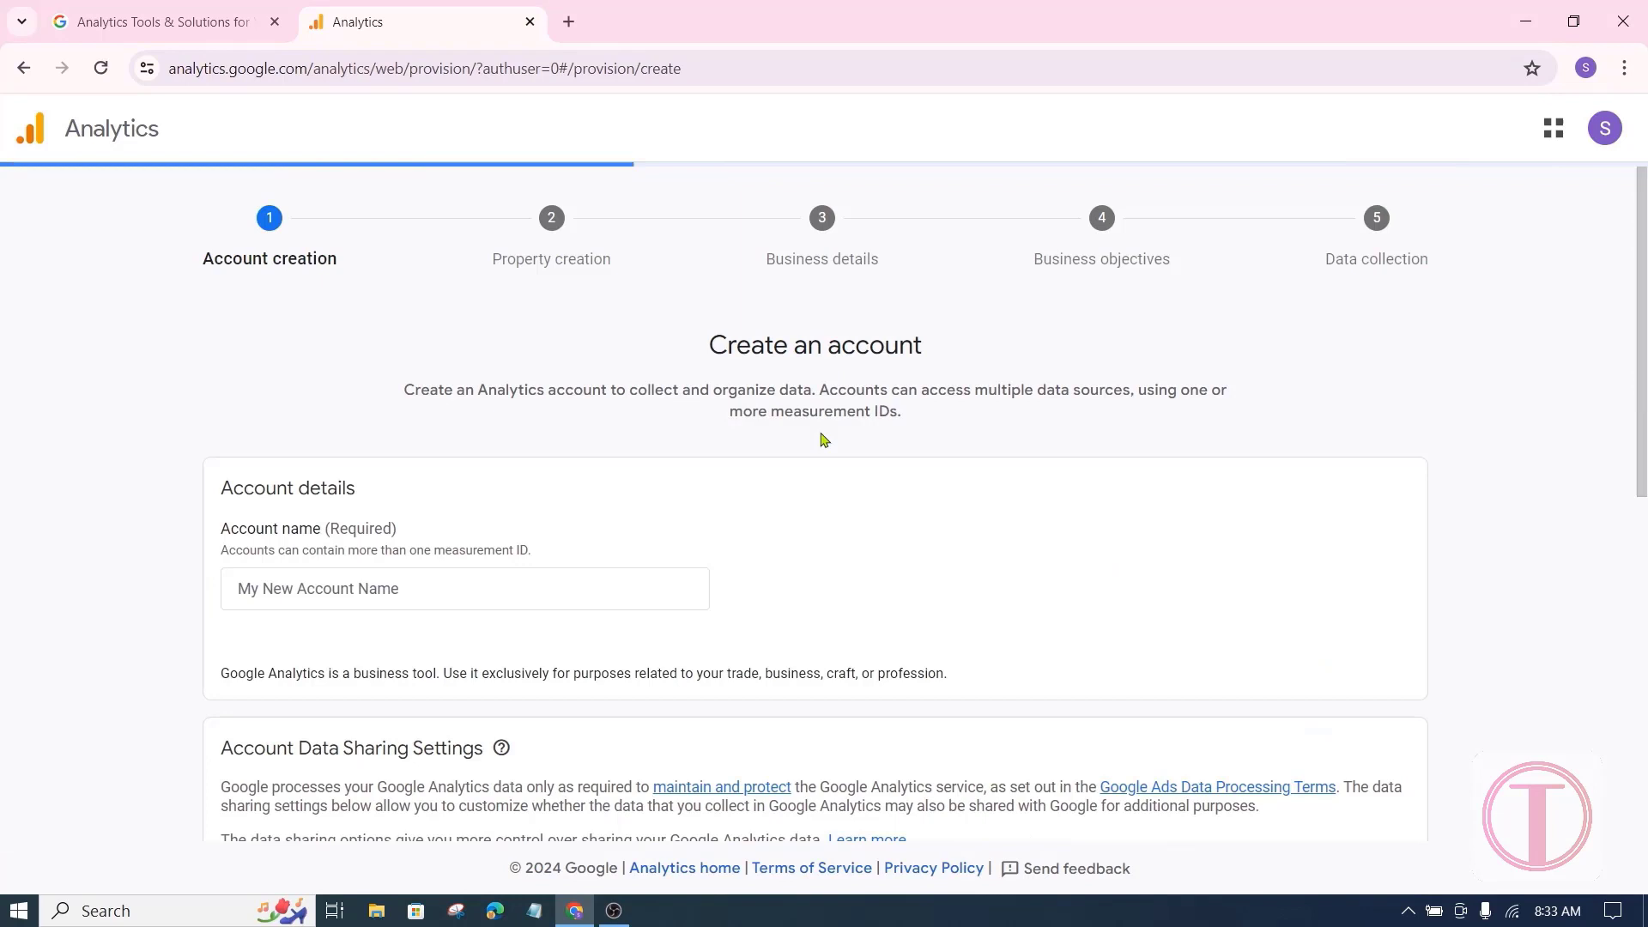
Paste BlogDoBraga as the account name, enable sharing with Google products & services, and continue.
scroll(935, 387, down, 1)
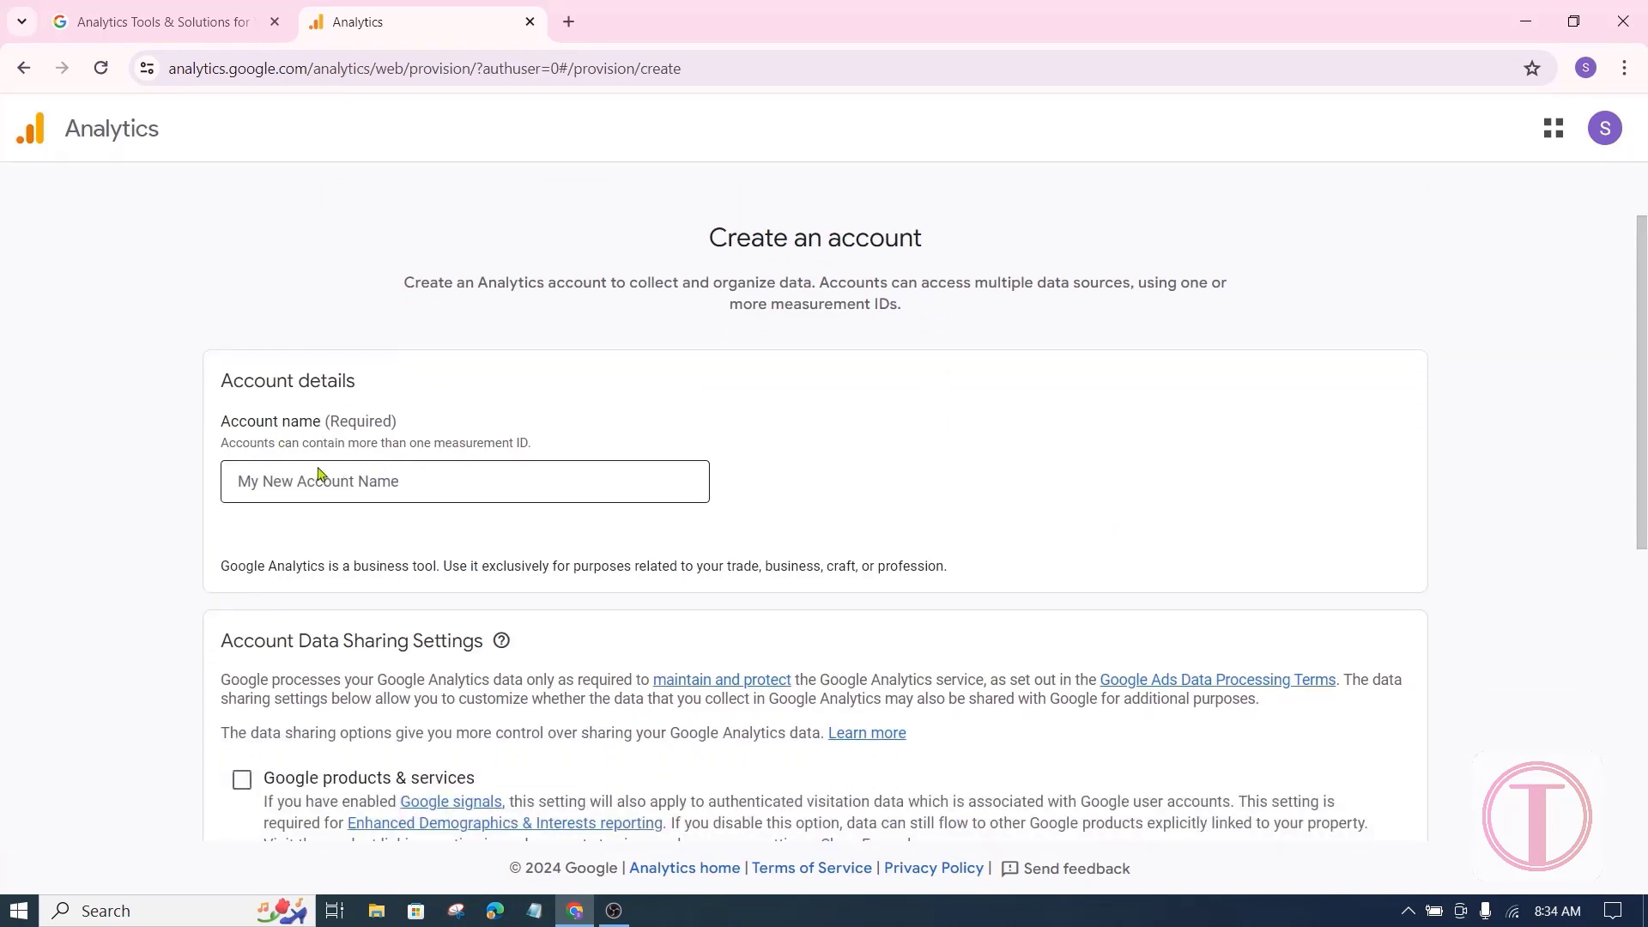
click(267, 479)
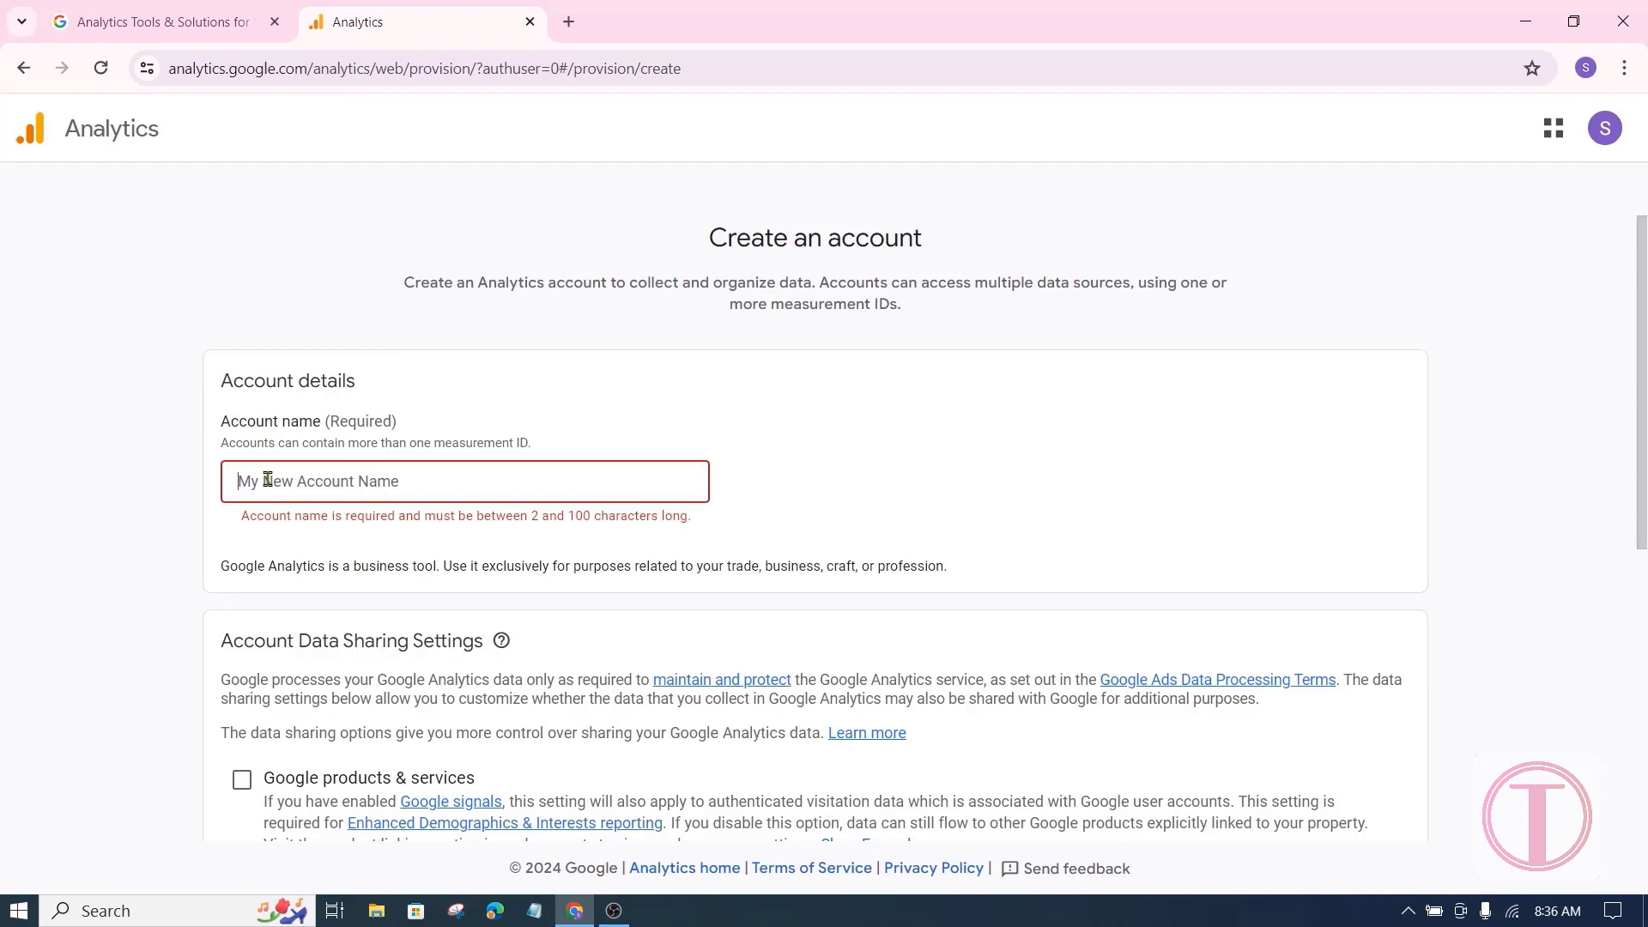
key(super+v)
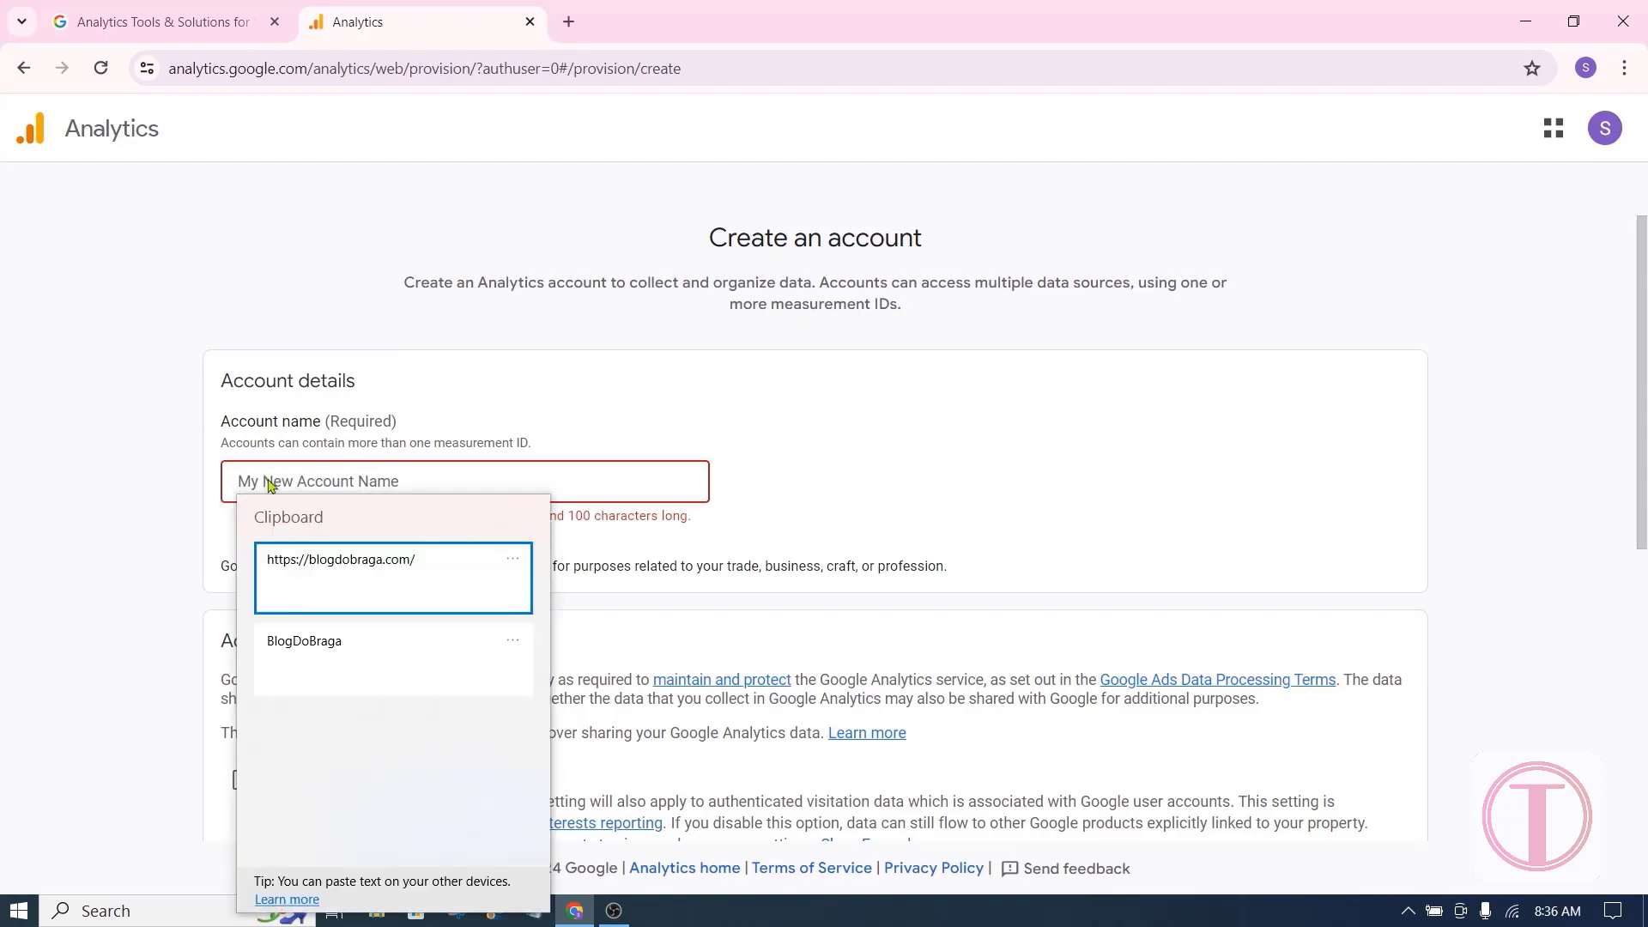
click(307, 652)
scroll(341, 563, down, 1)
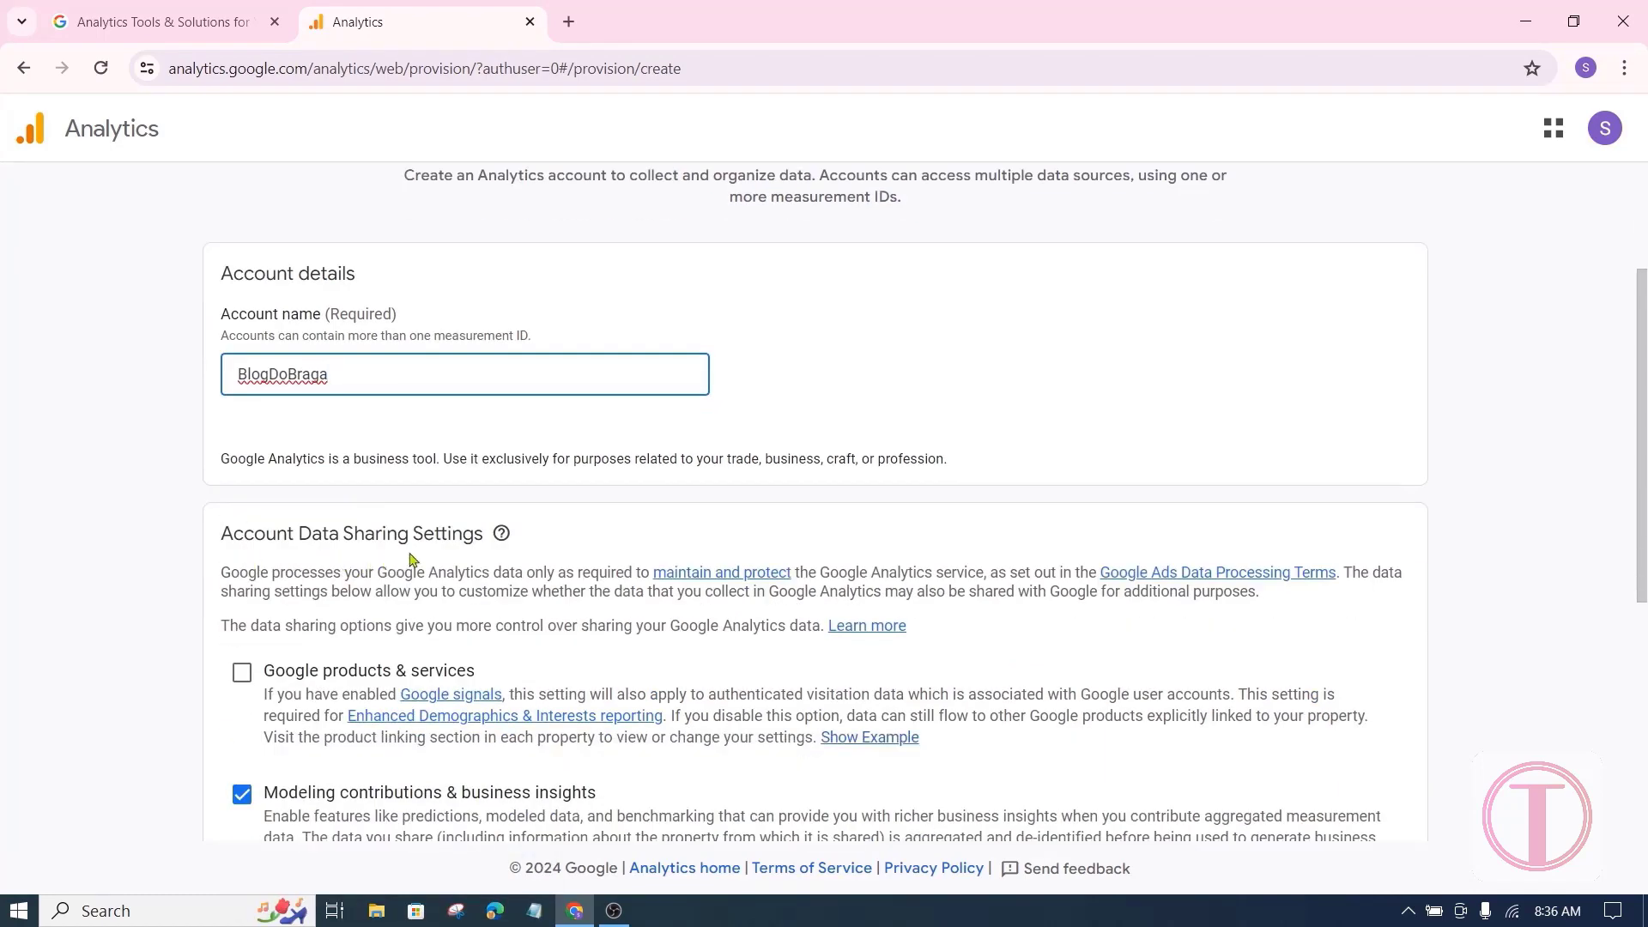
scroll(410, 560, down, 3)
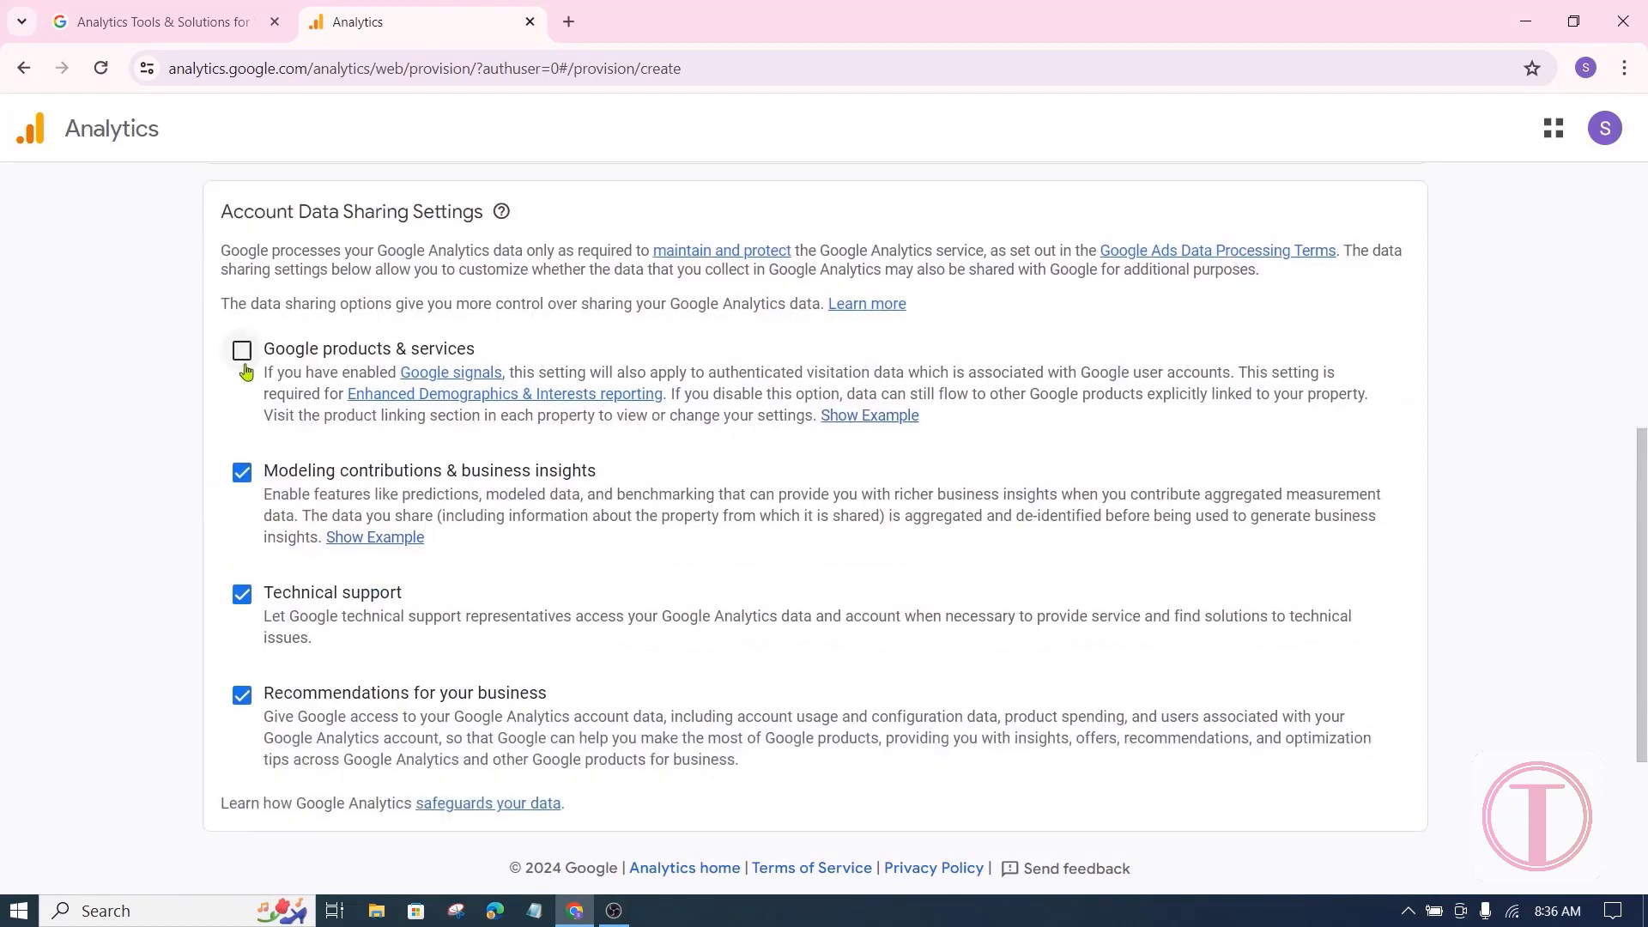
click(243, 354)
scroll(398, 624, down, 2)
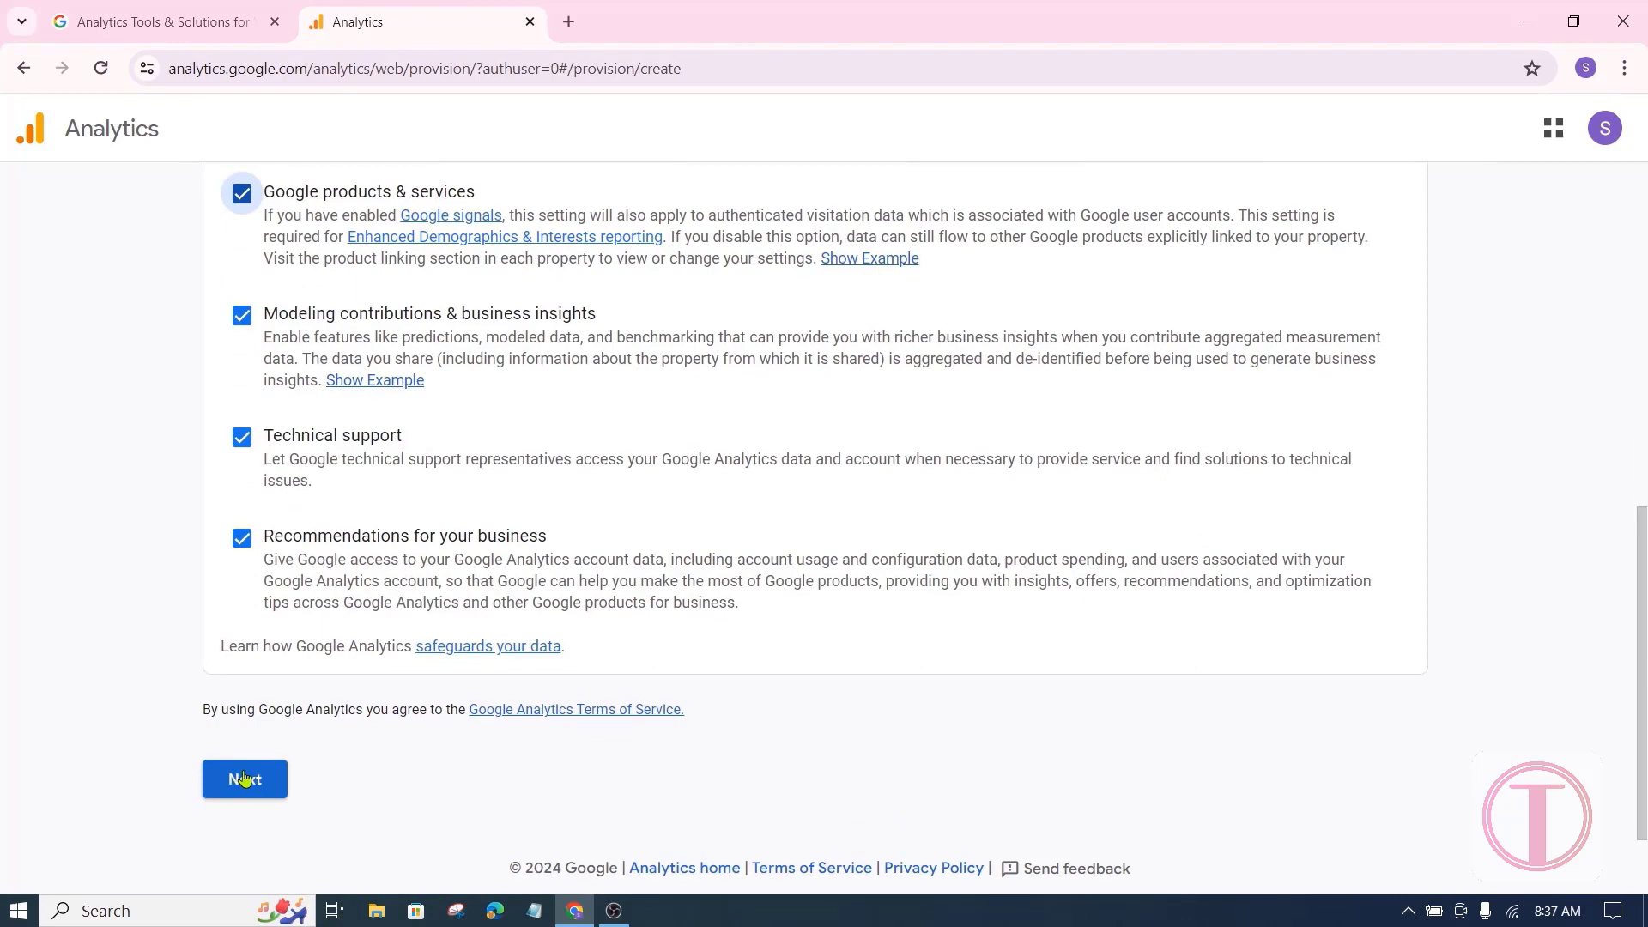
double_click(245, 779)
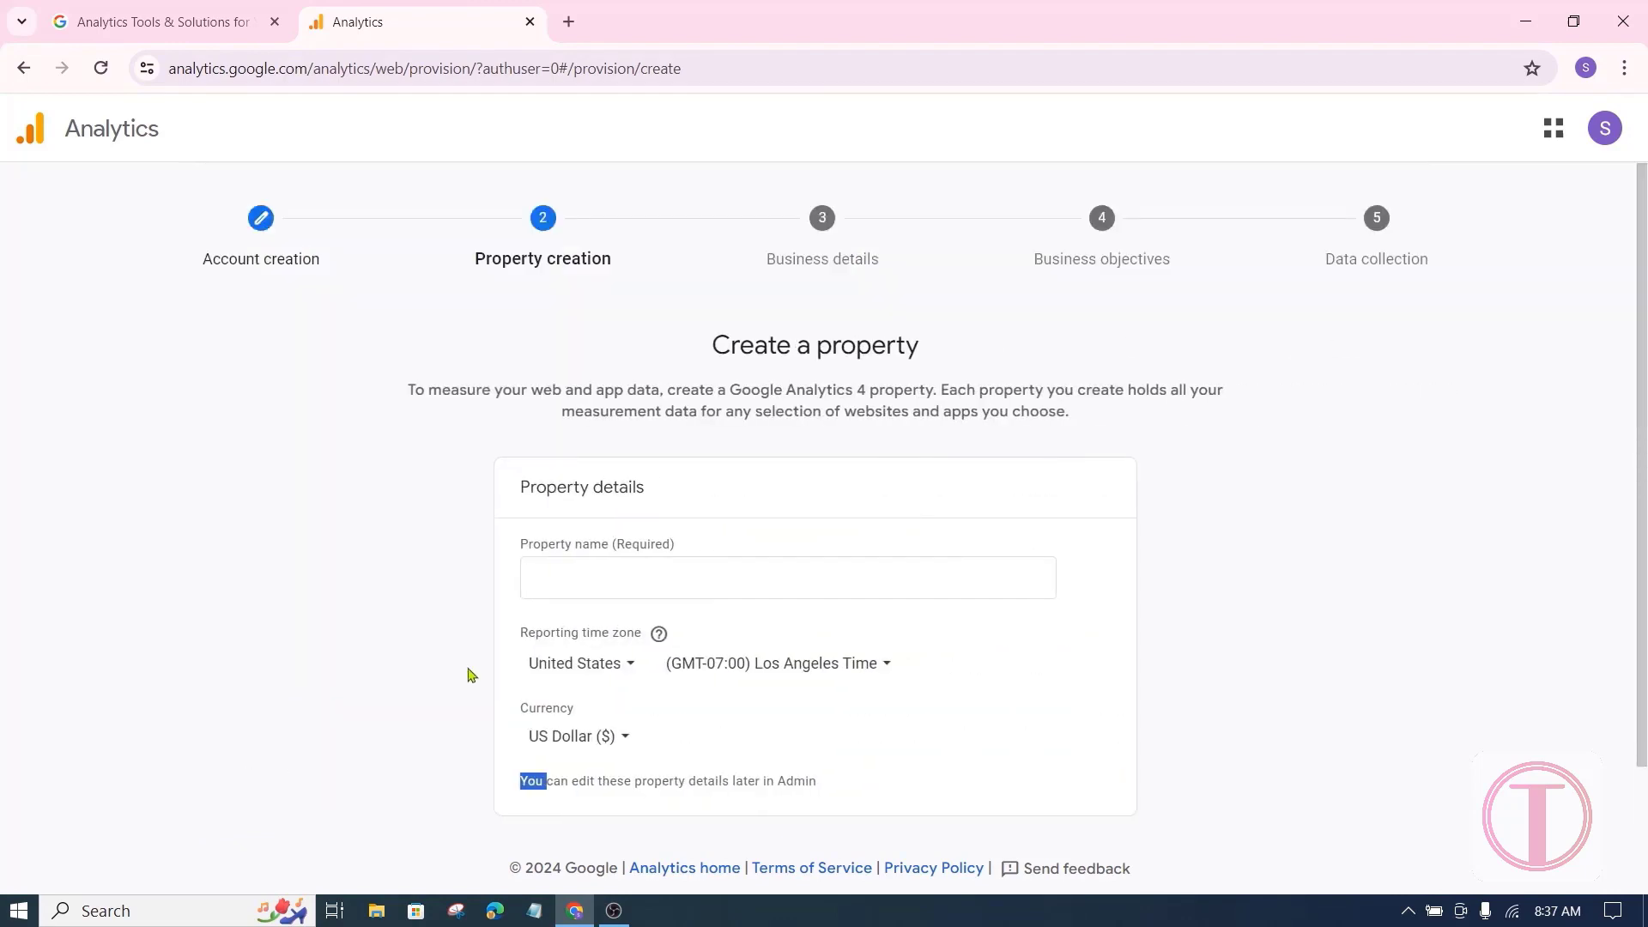
Paste BlogDoBraga in as the property name.
click(548, 577)
scroll(548, 492, down, 1)
key(super+v)
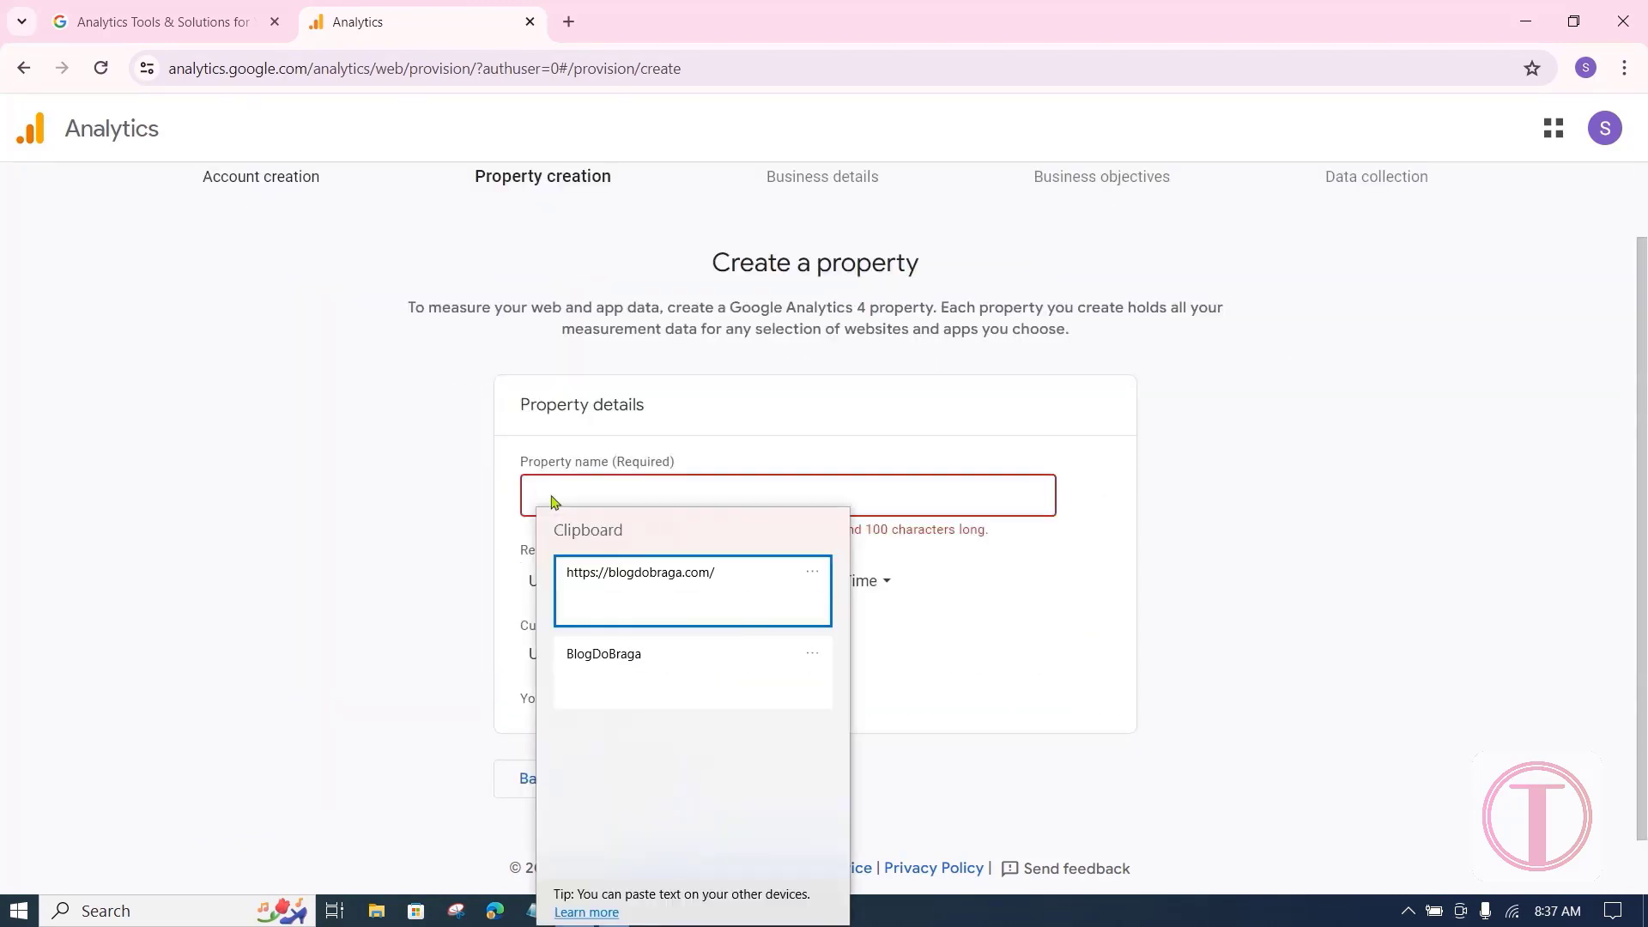
click(622, 665)
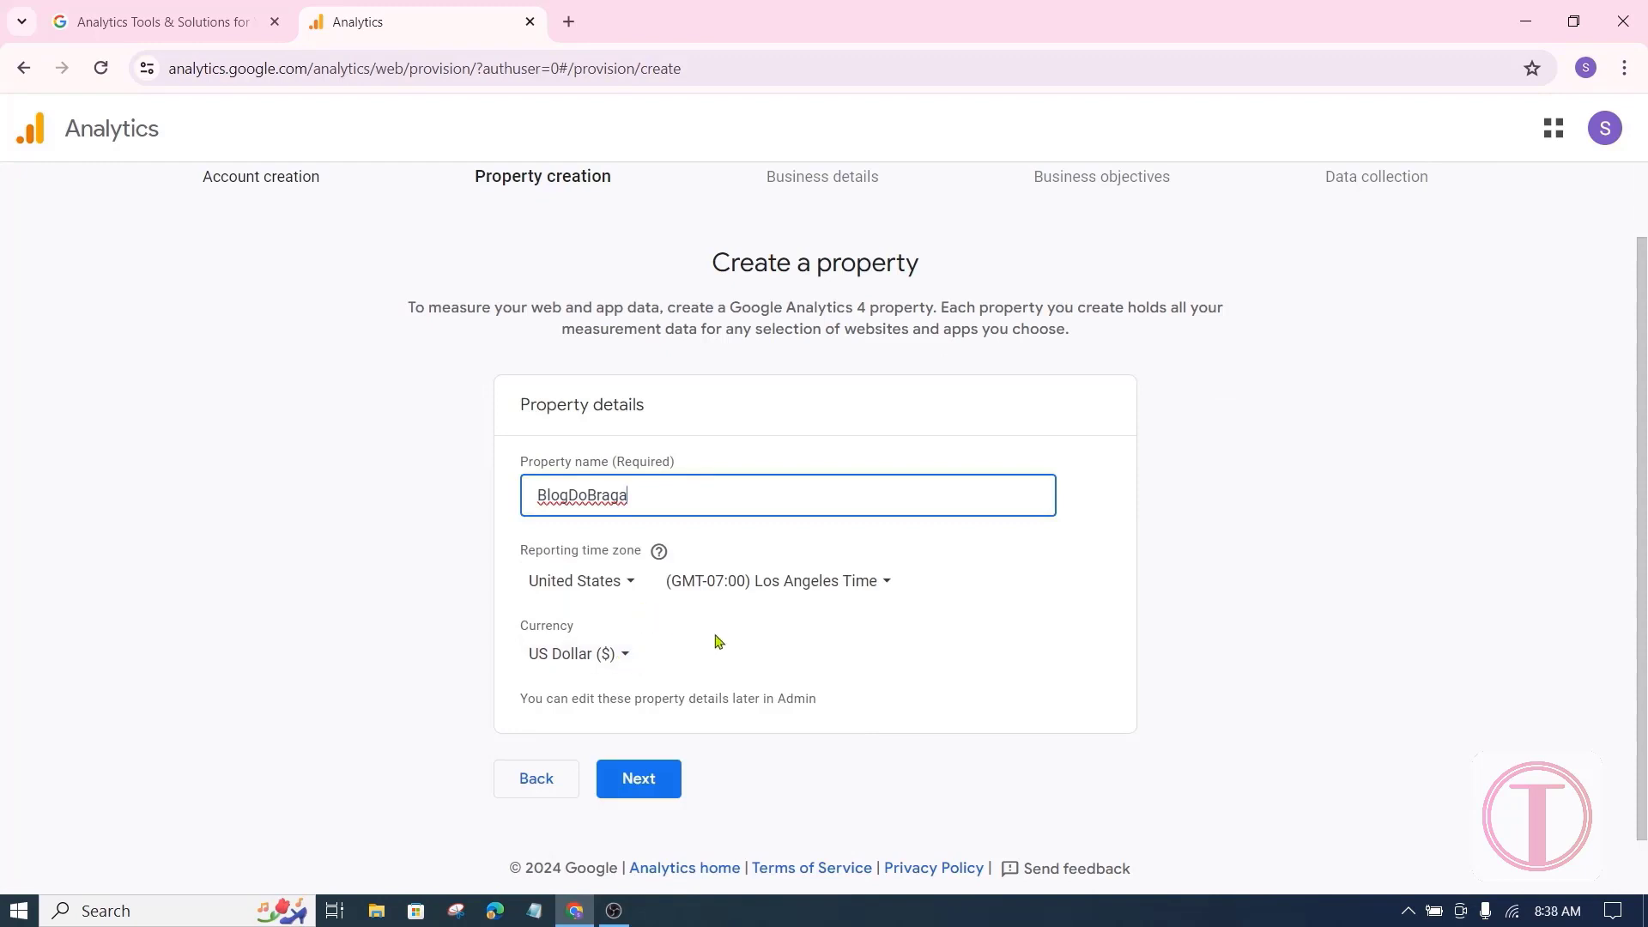
Set the reporting time zone to India and the currency to Indian Rupee.
click(631, 584)
scroll(641, 434, down, 20)
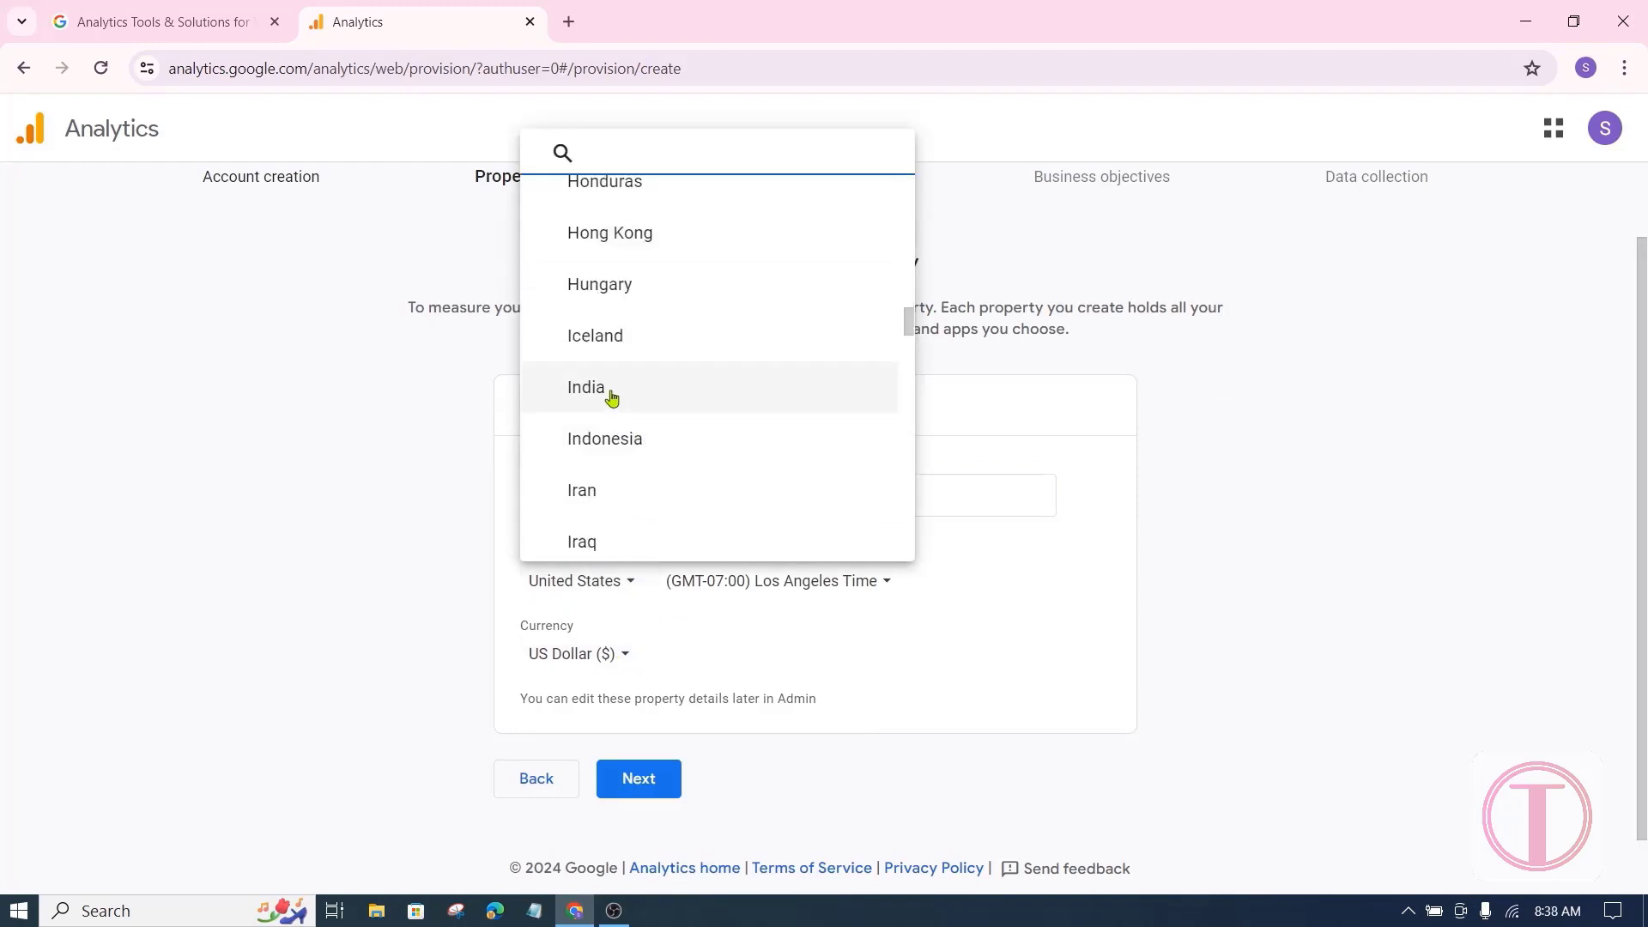
click(611, 395)
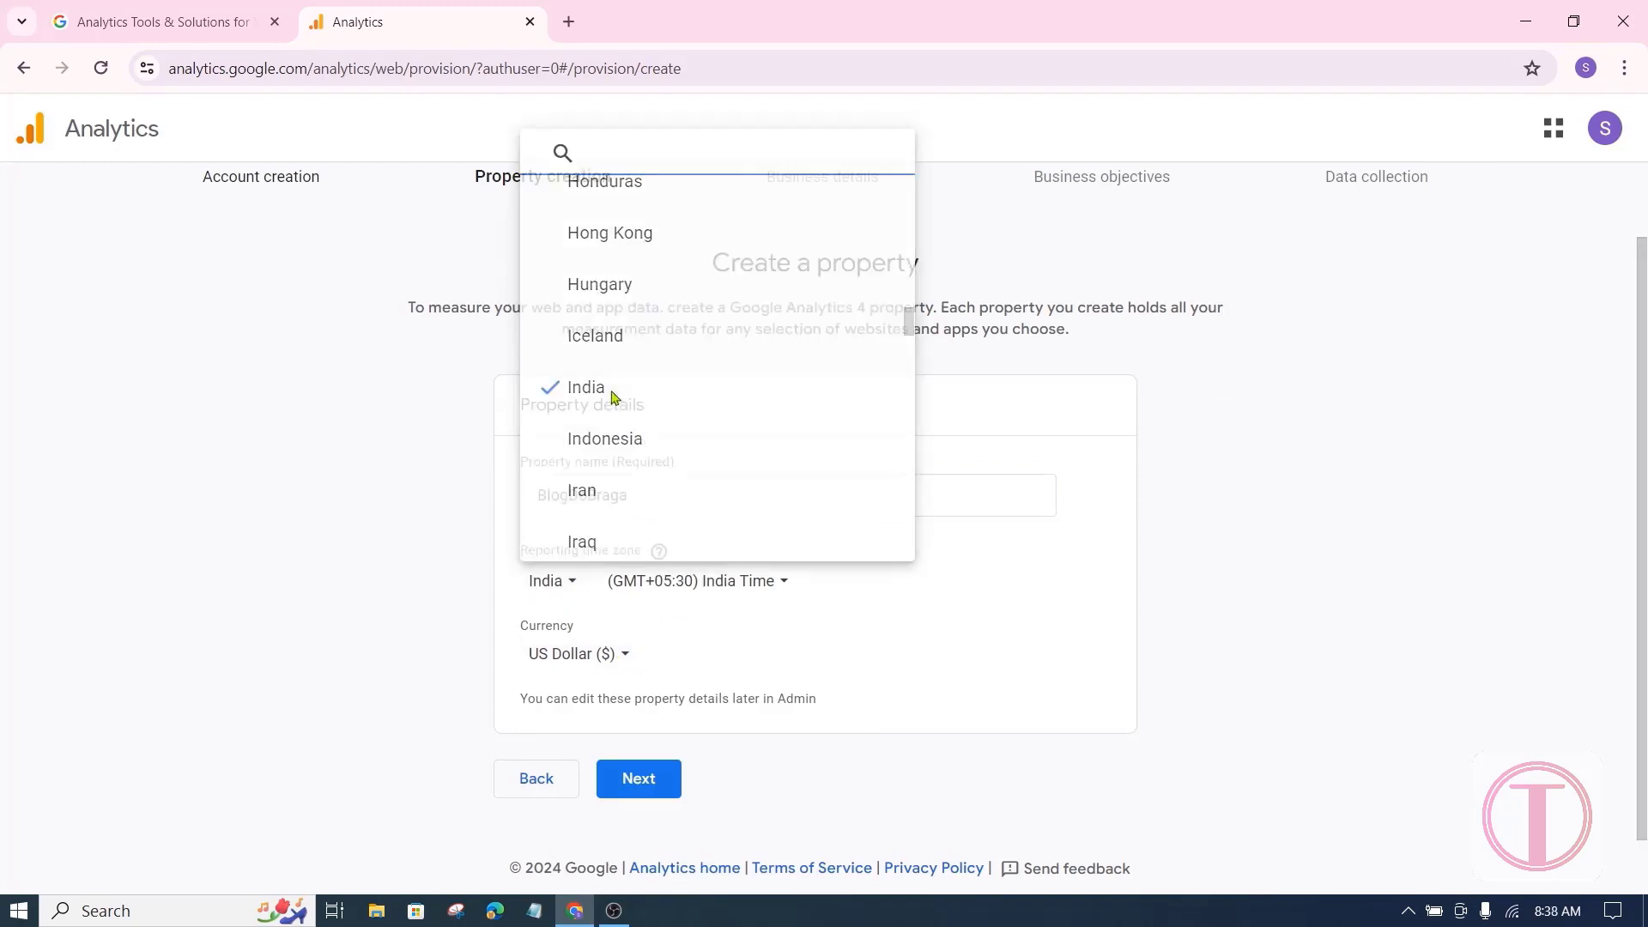
click(630, 664)
scroll(672, 445, down, 8)
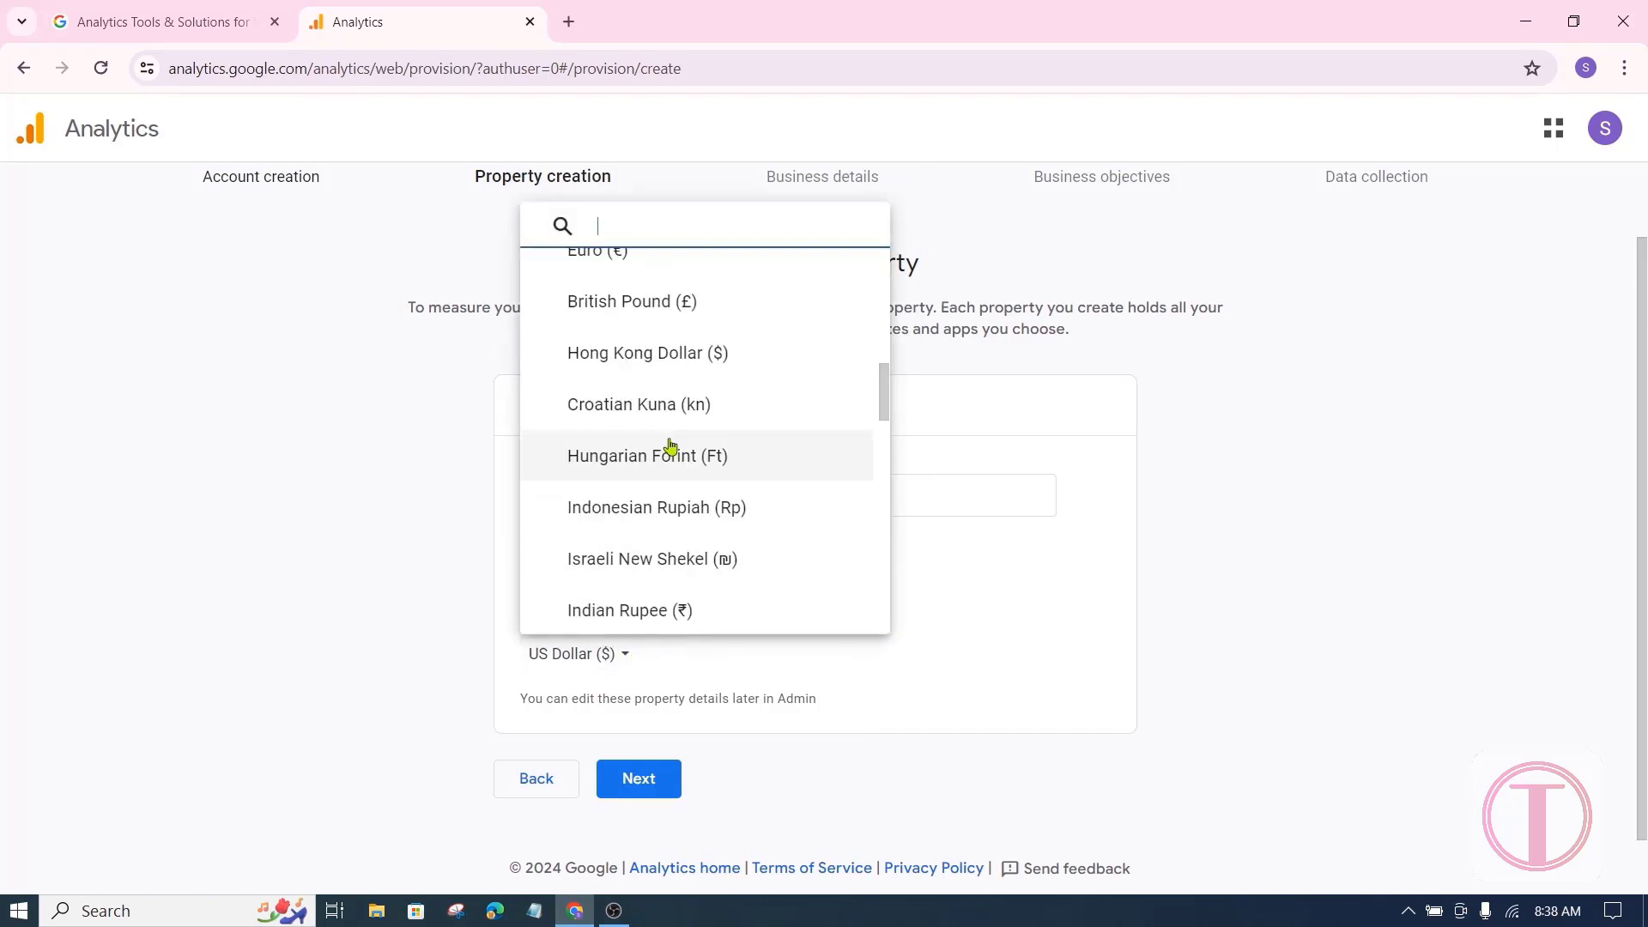
scroll(671, 445, down, 1)
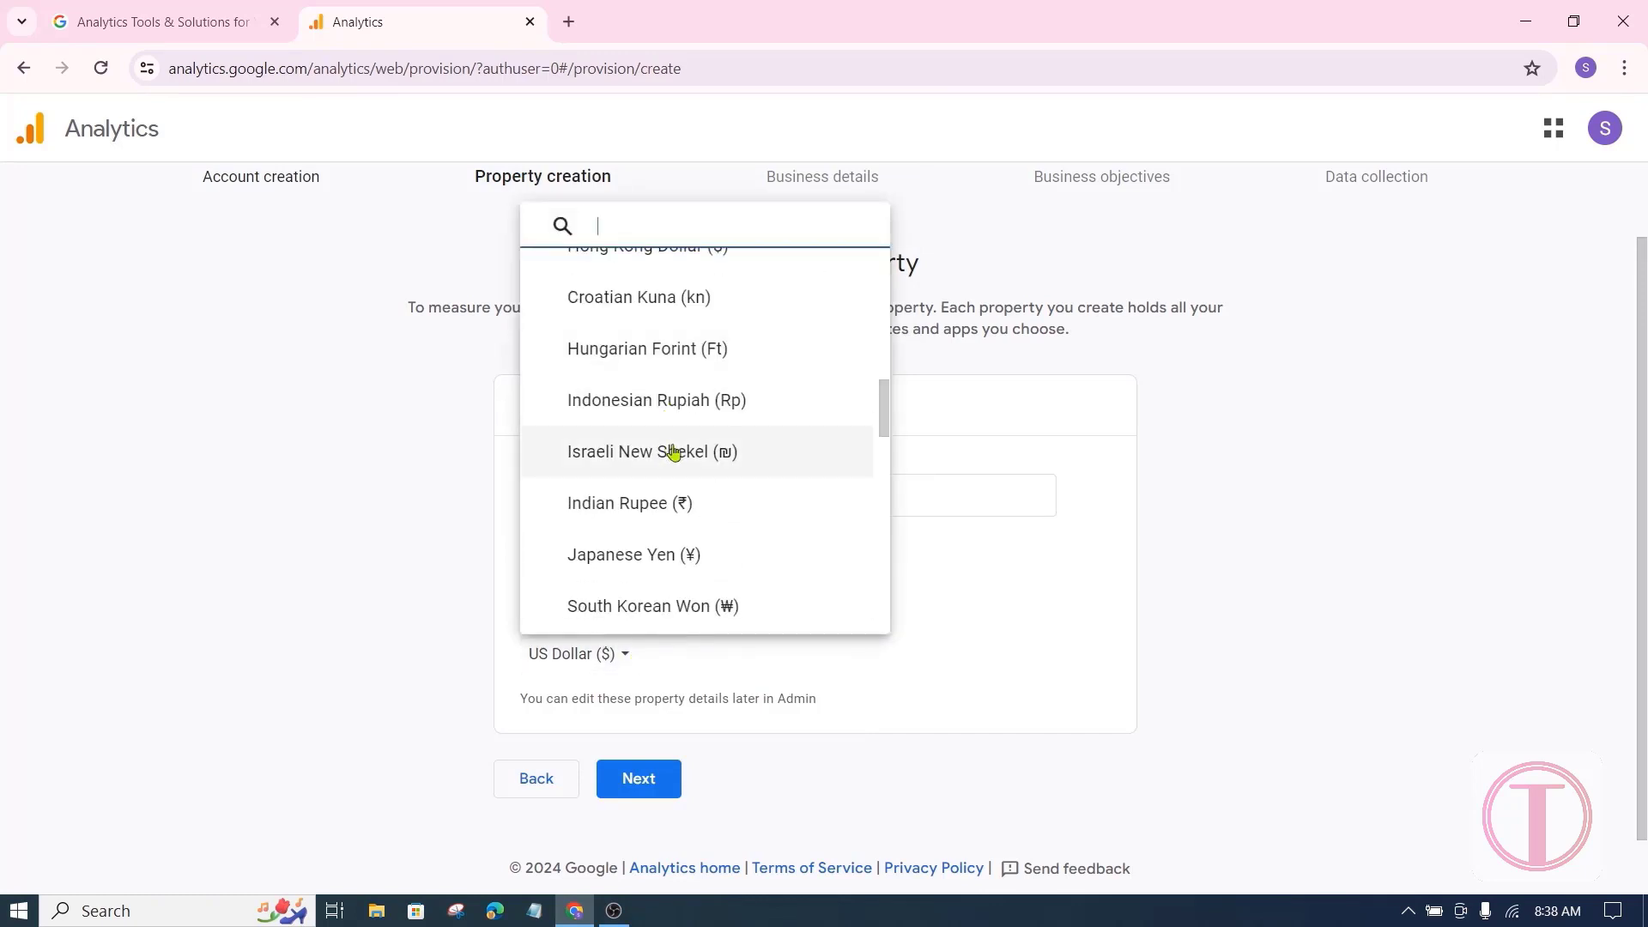
click(657, 505)
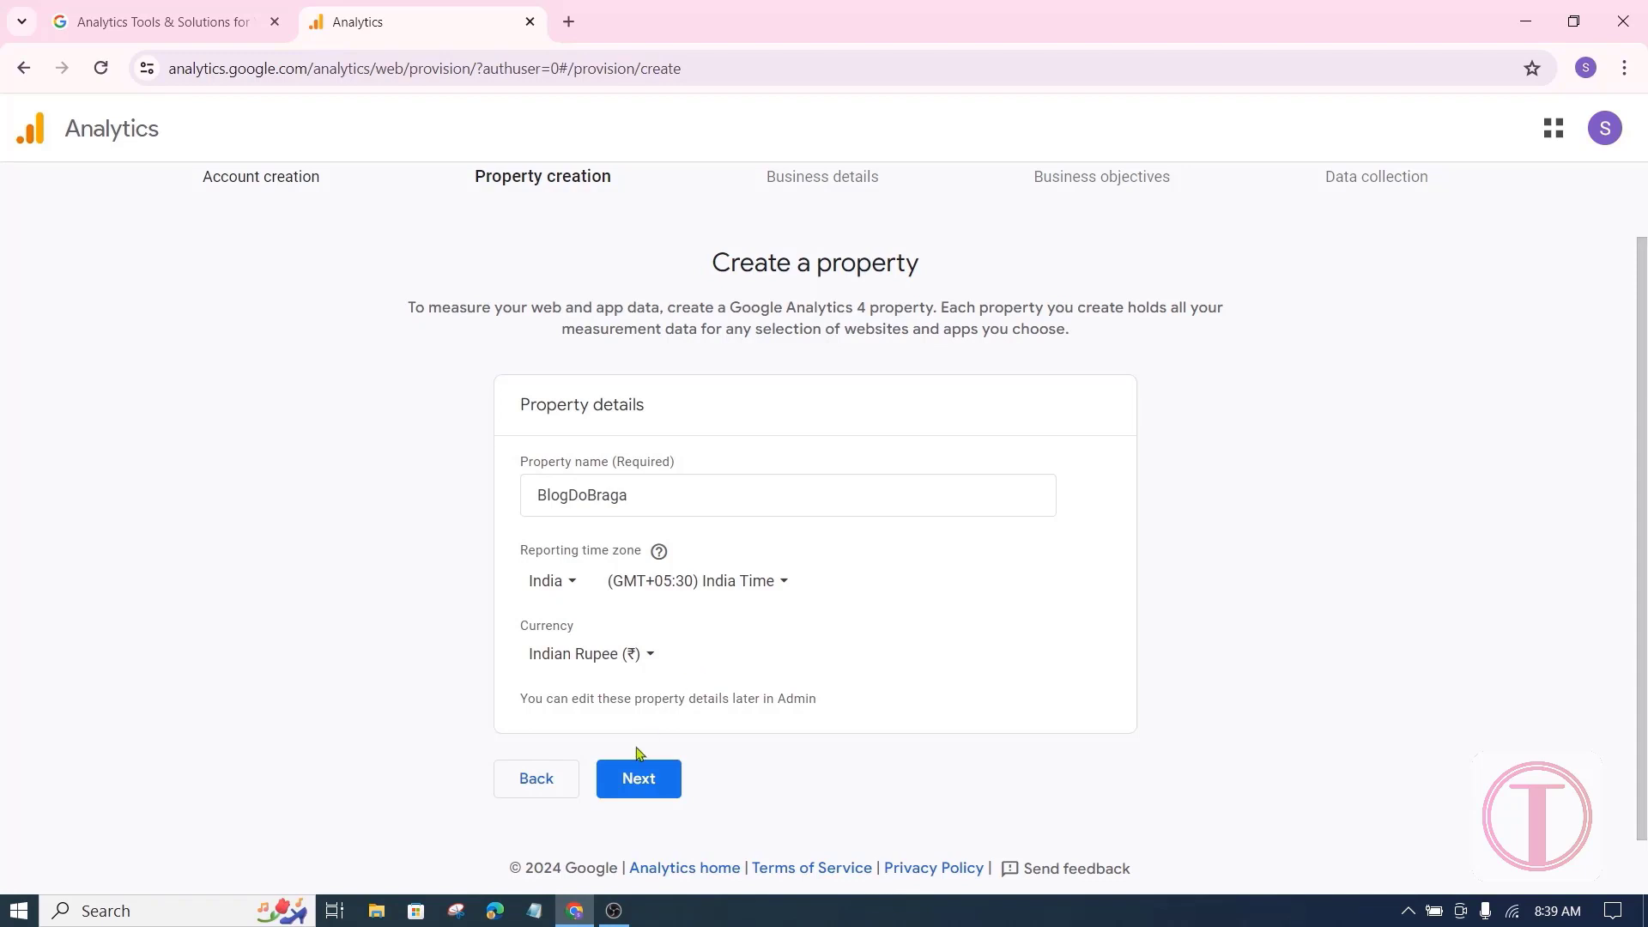
Describe the business as Science industry, Small with 1 to 10 employees.
click(643, 778)
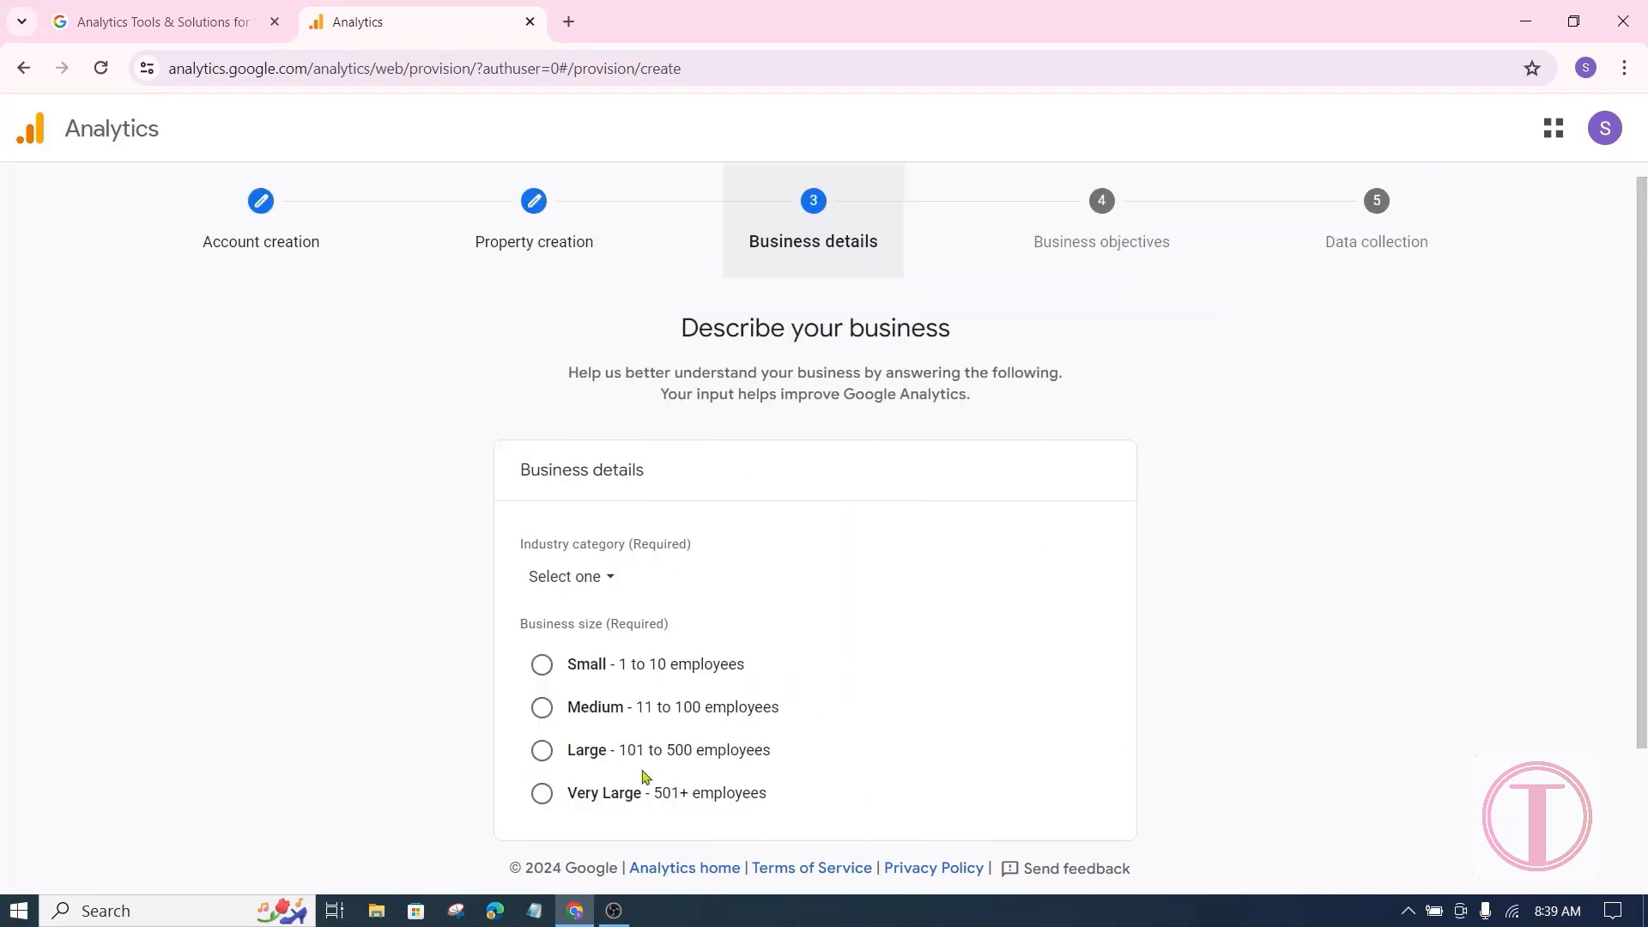
scroll(1004, 496, down, 1)
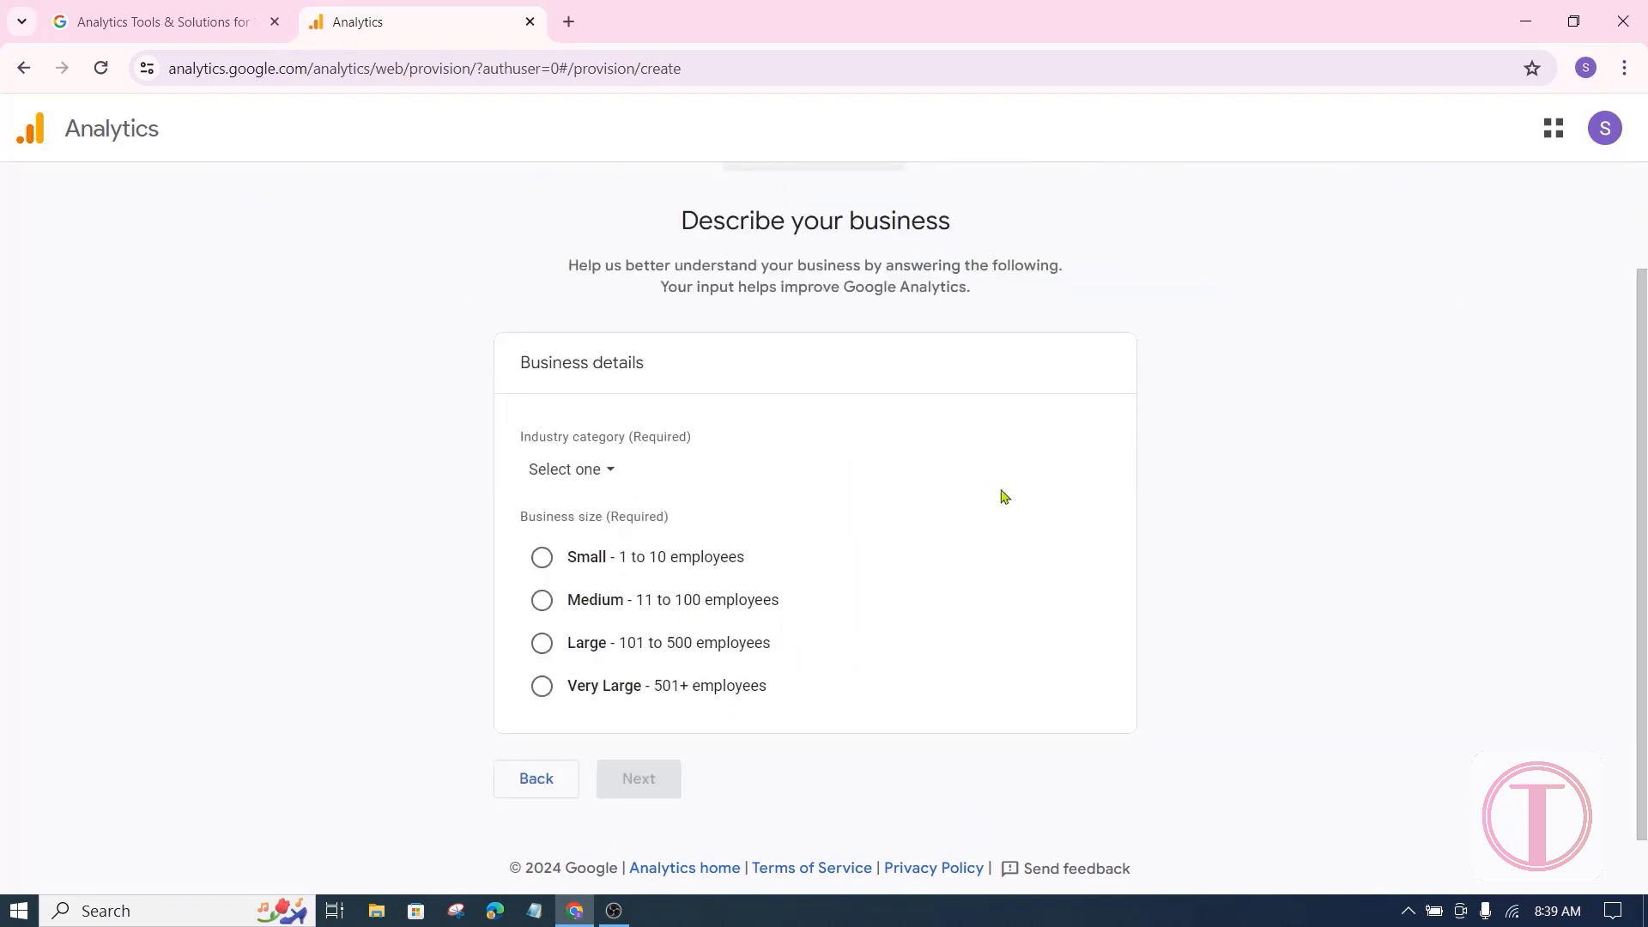
click(616, 475)
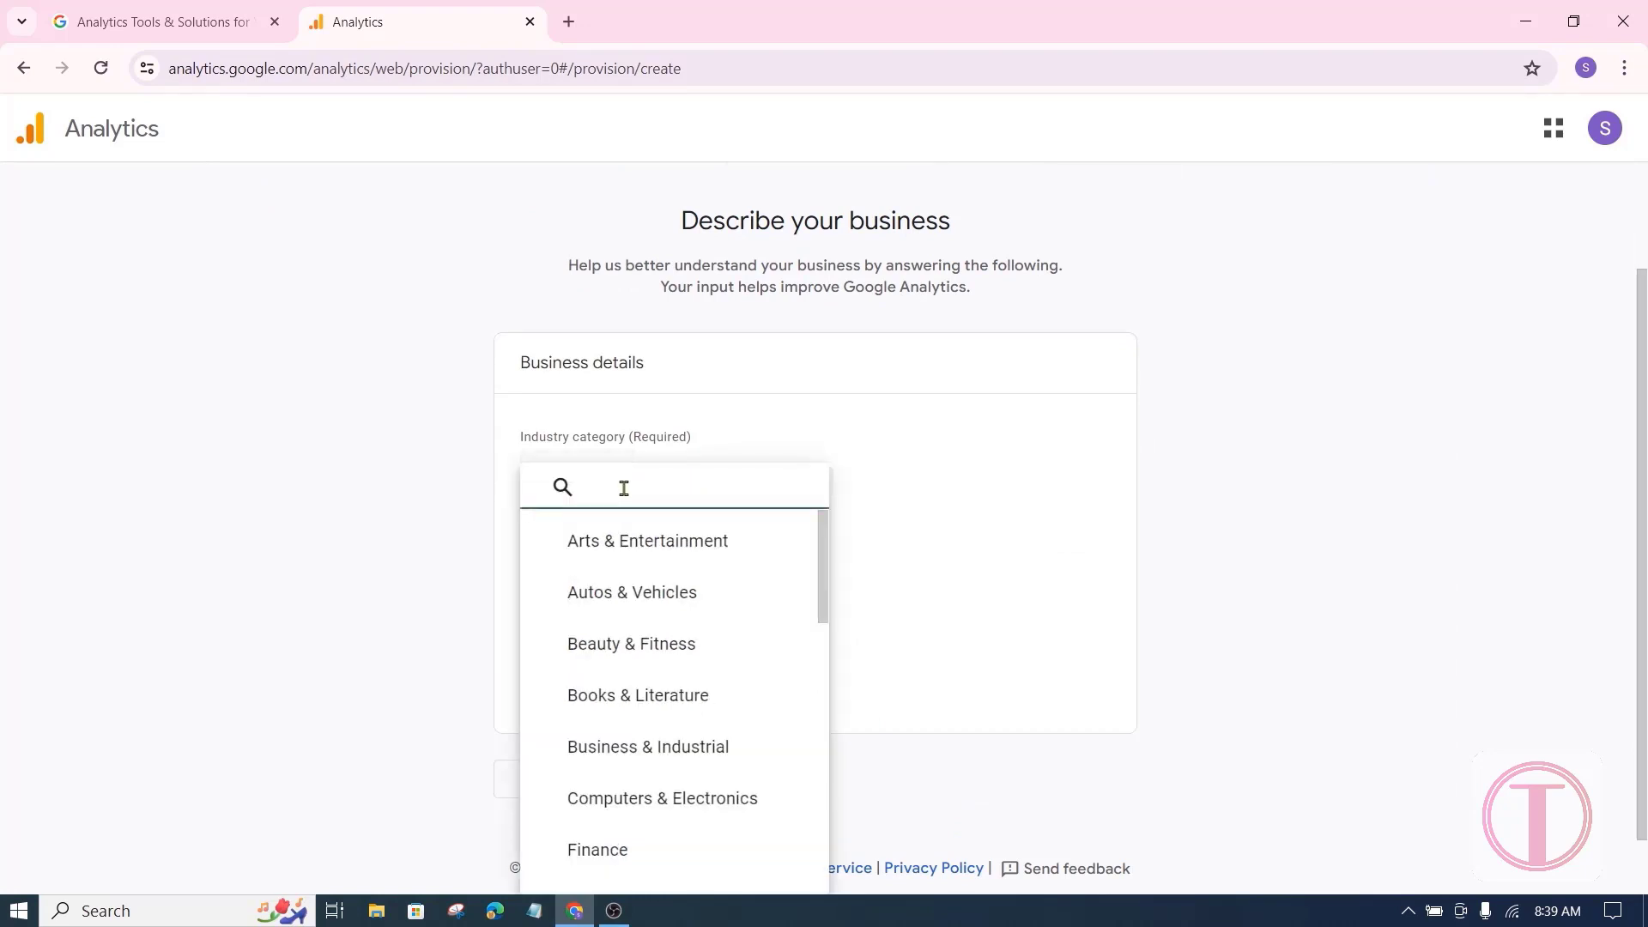
scroll(637, 659, down, 5)
scroll(637, 659, down, 5)
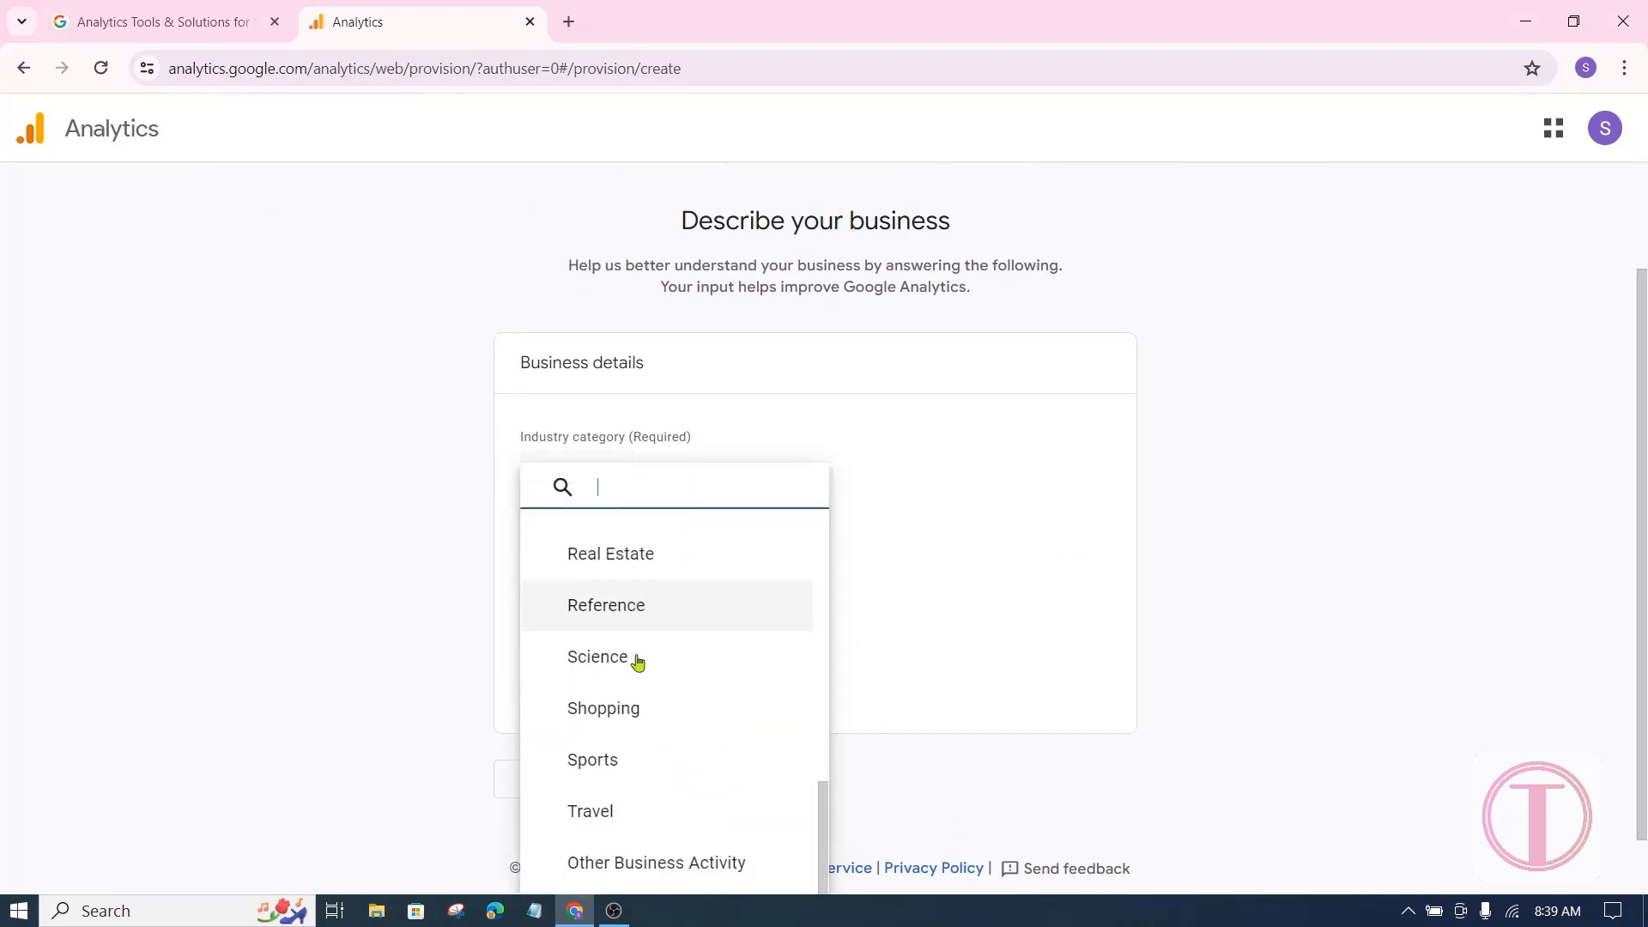
click(630, 656)
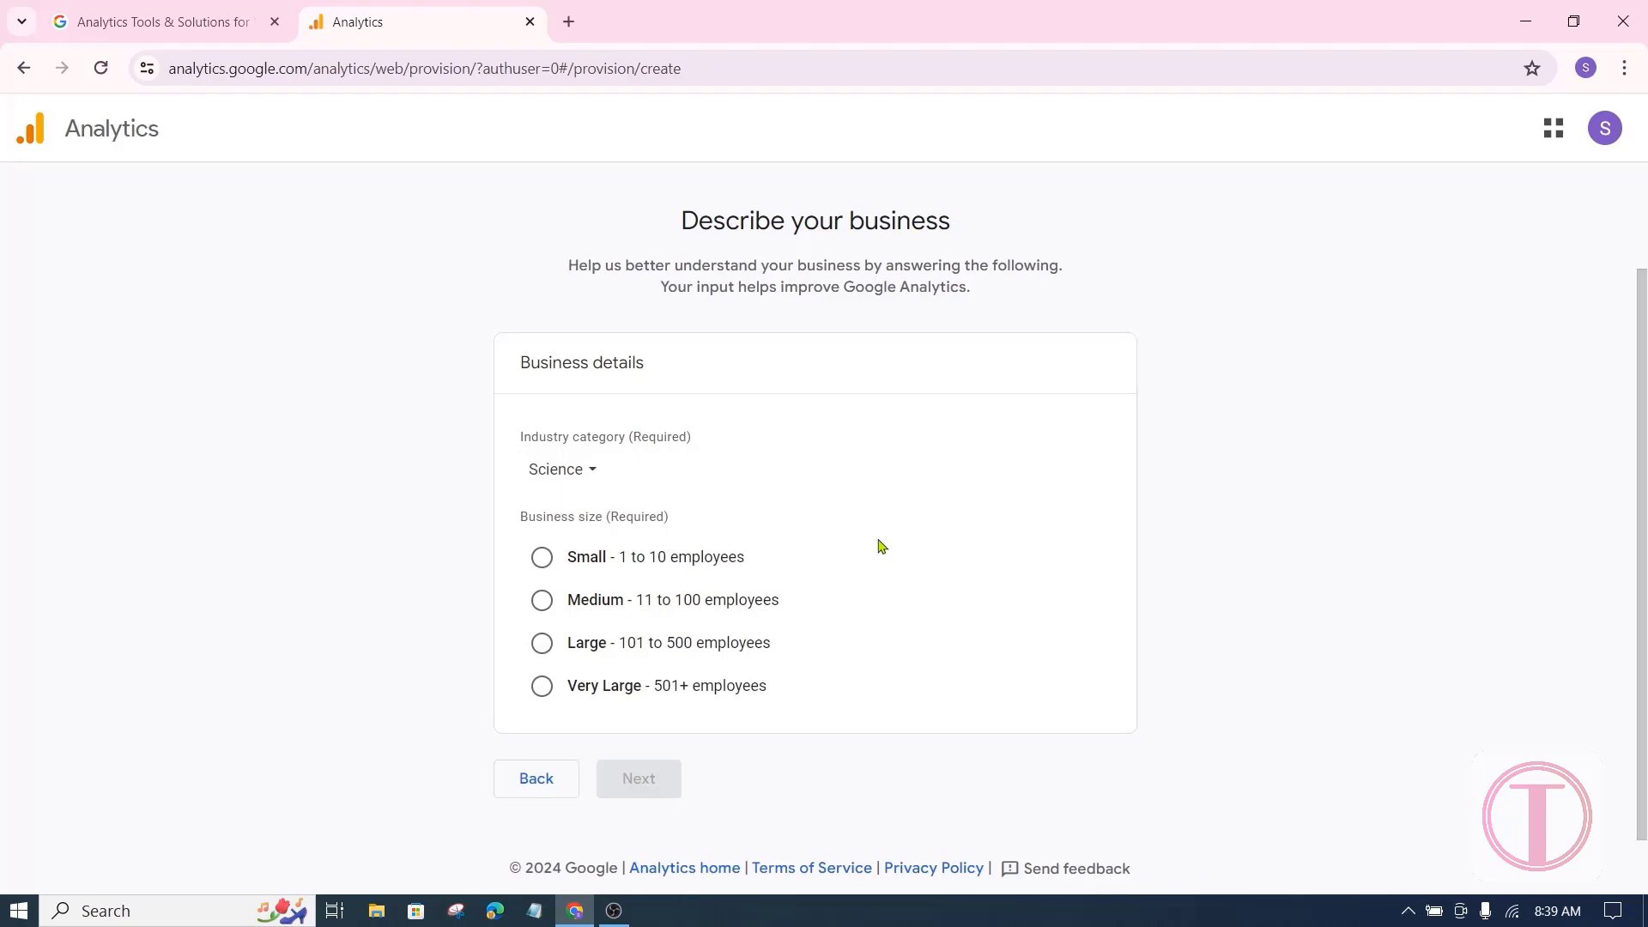
click(544, 559)
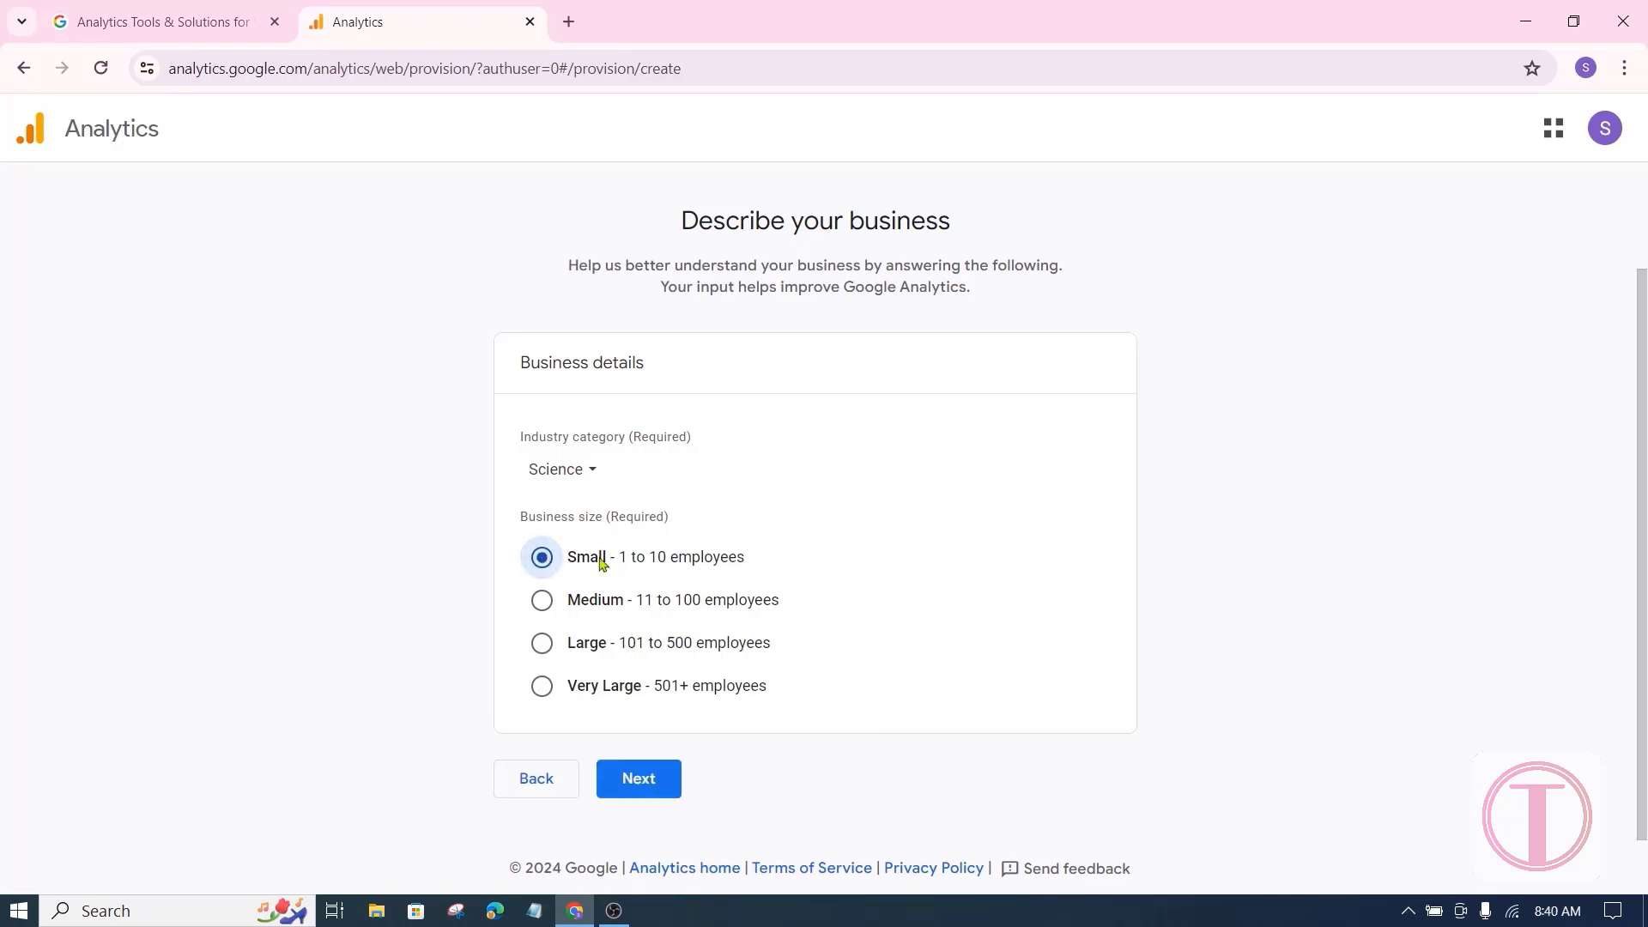
click(638, 782)
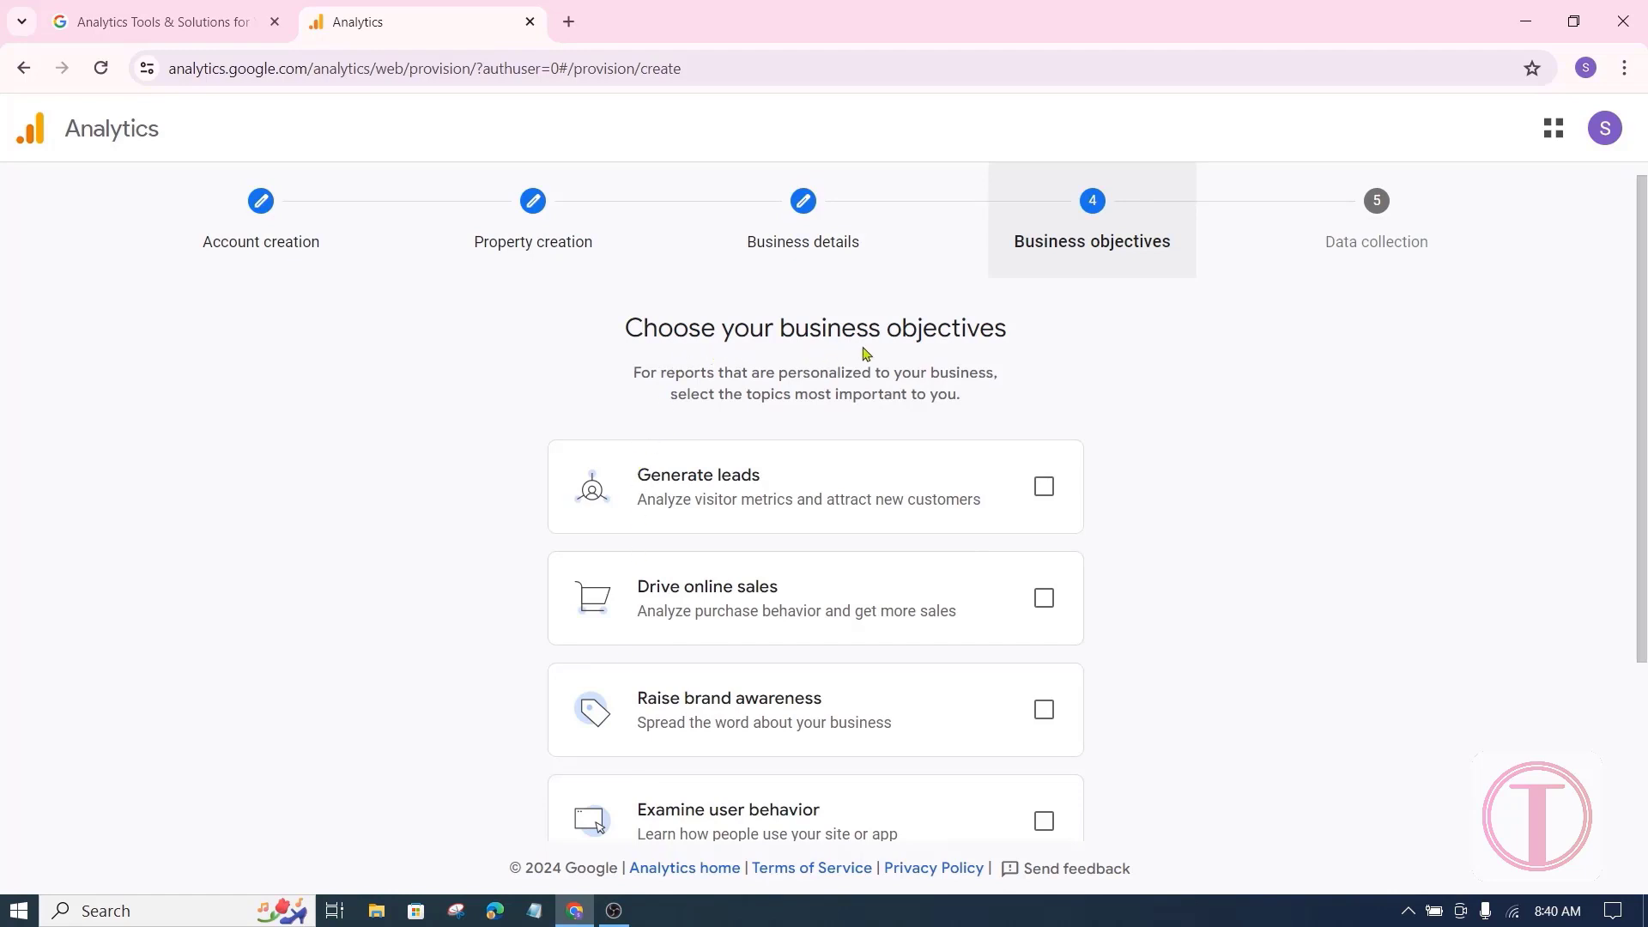
Select leads, online sales, brand awareness and user behavior objectives, then create the account.
click(1047, 494)
click(1044, 597)
scroll(772, 614, down, 1)
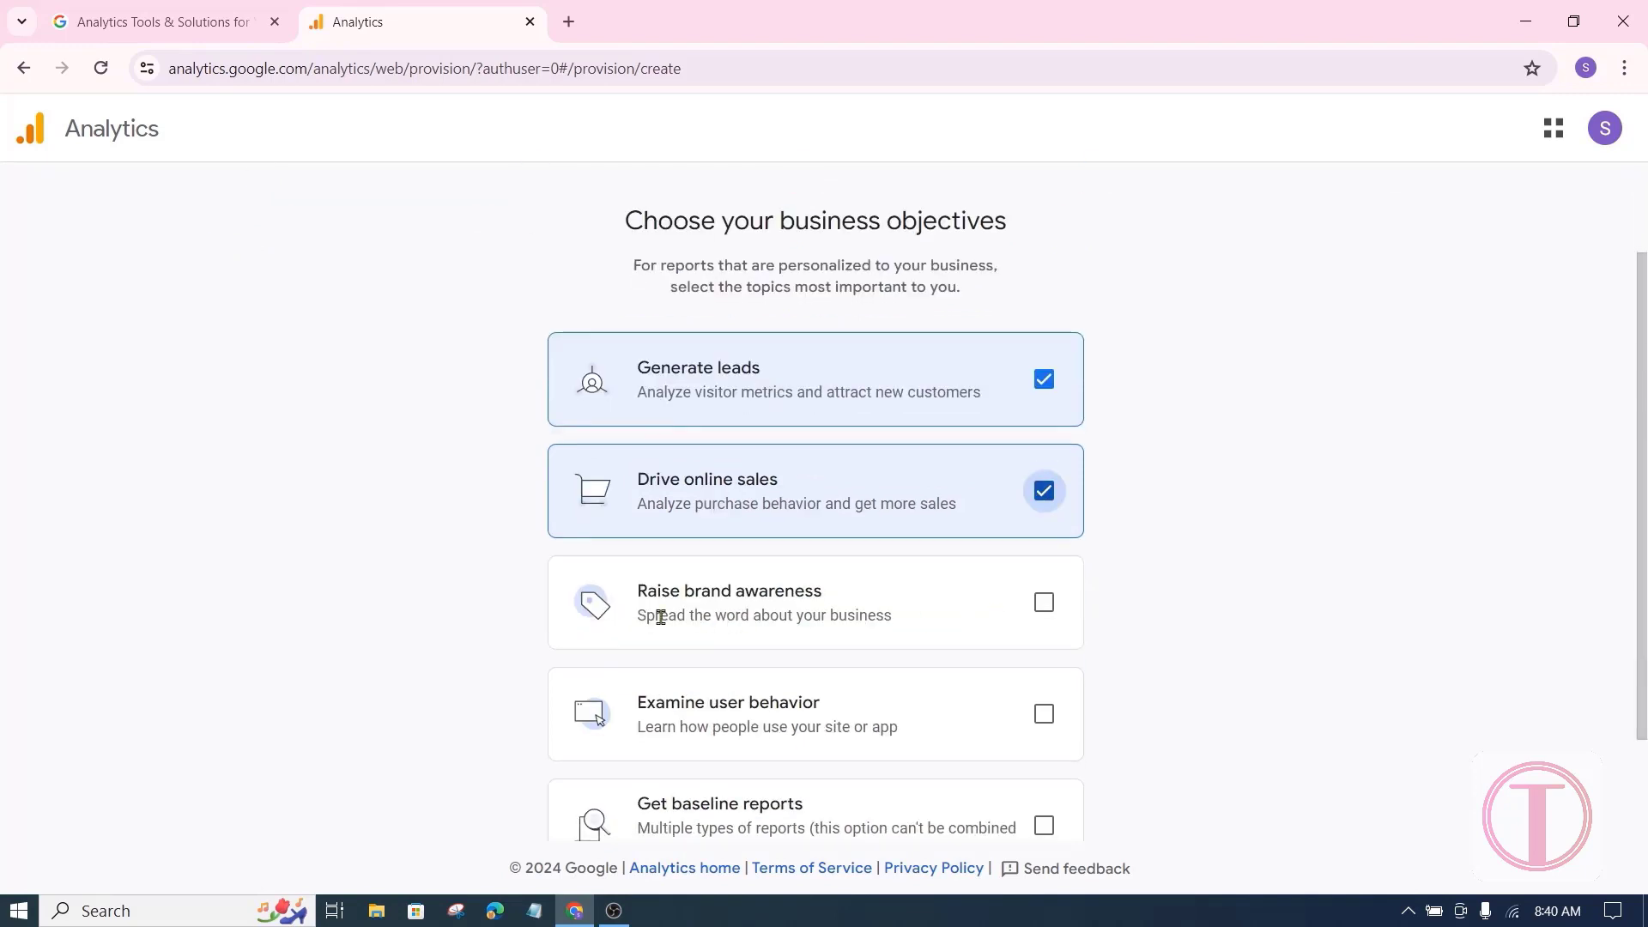
click(1046, 602)
scroll(917, 654, down, 1)
click(1042, 607)
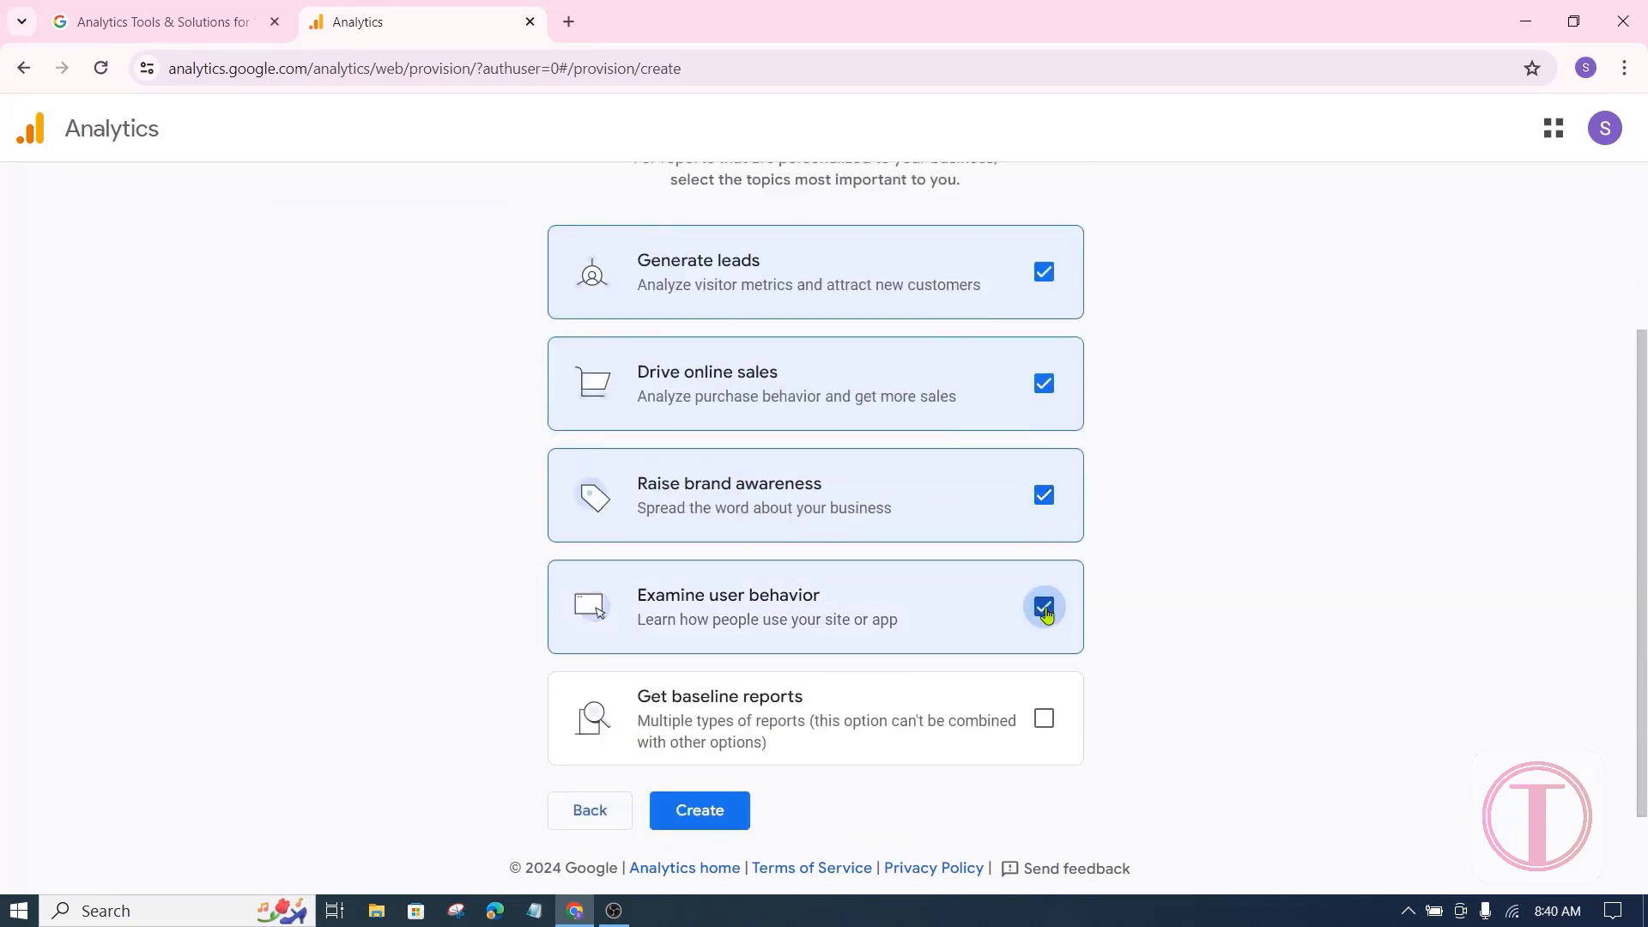
scroll(1086, 758, down, 1)
click(688, 779)
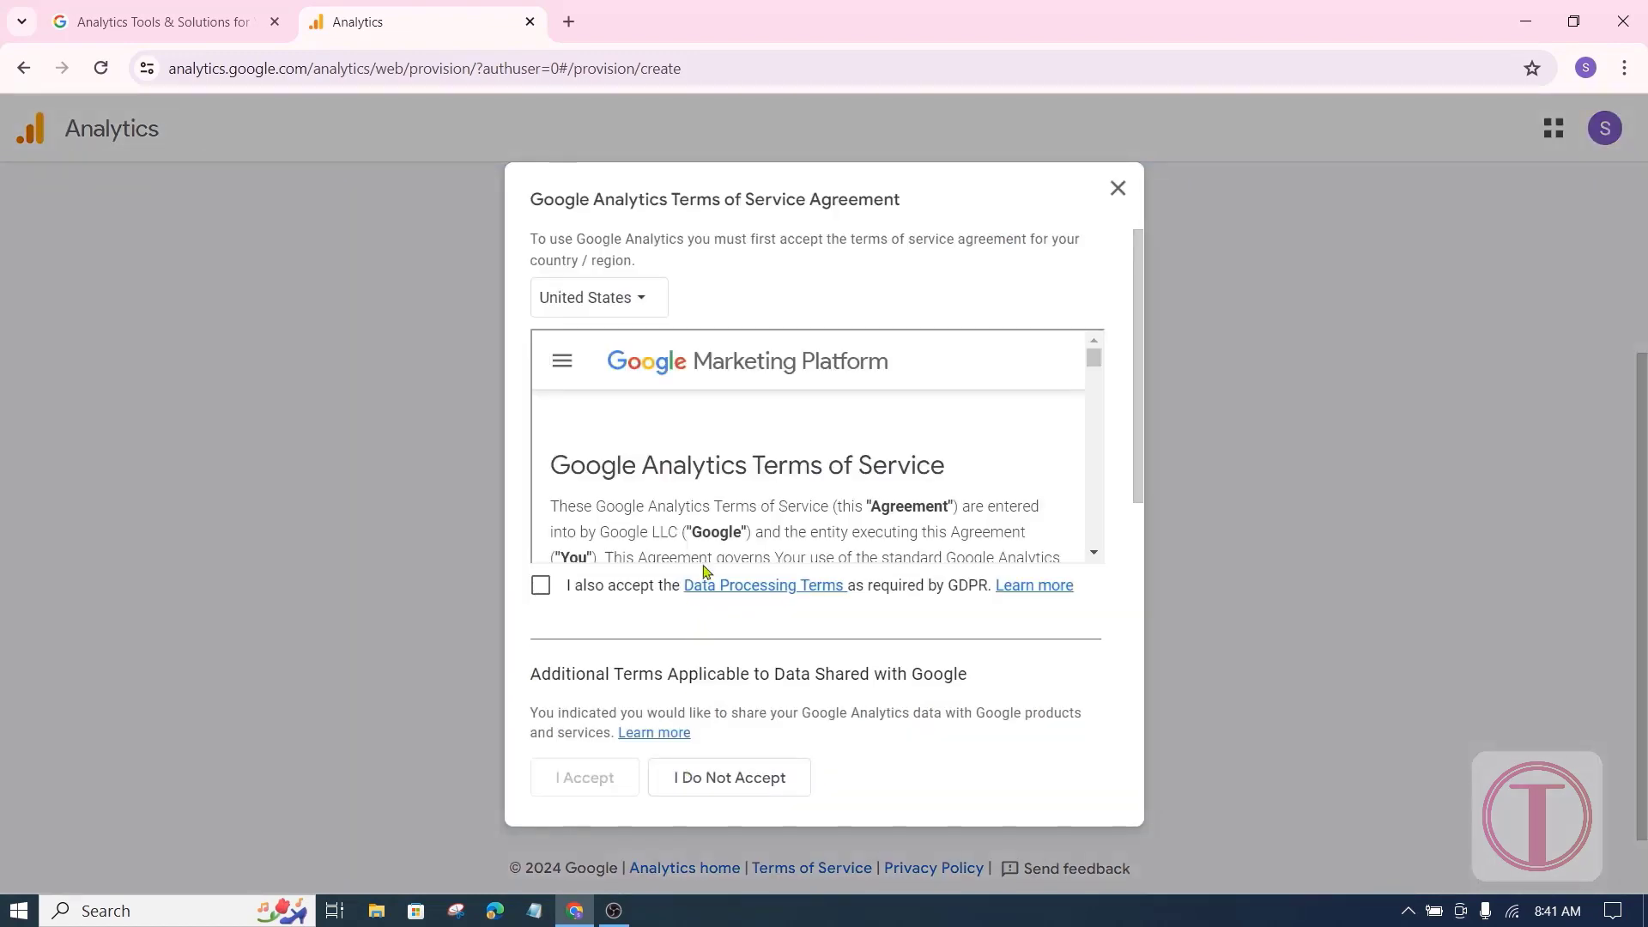
Accept the India terms of service with both GDPR data processing and data protection terms ticked.
click(641, 309)
scroll(640, 550, down, 20)
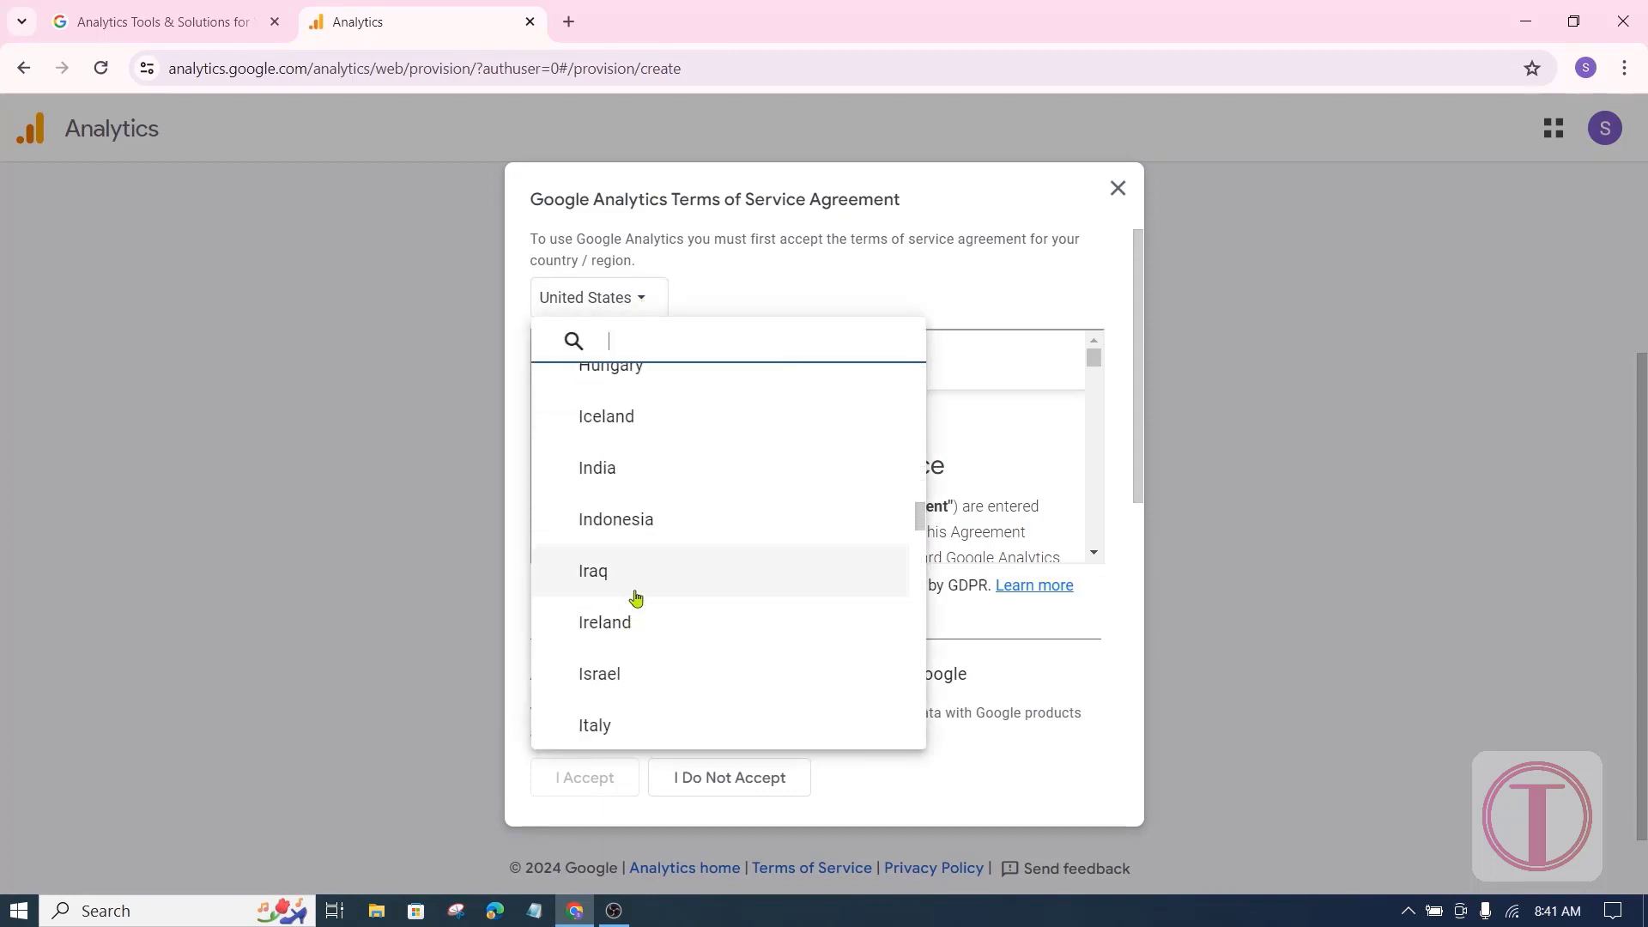
click(616, 469)
scroll(859, 455, down, 15)
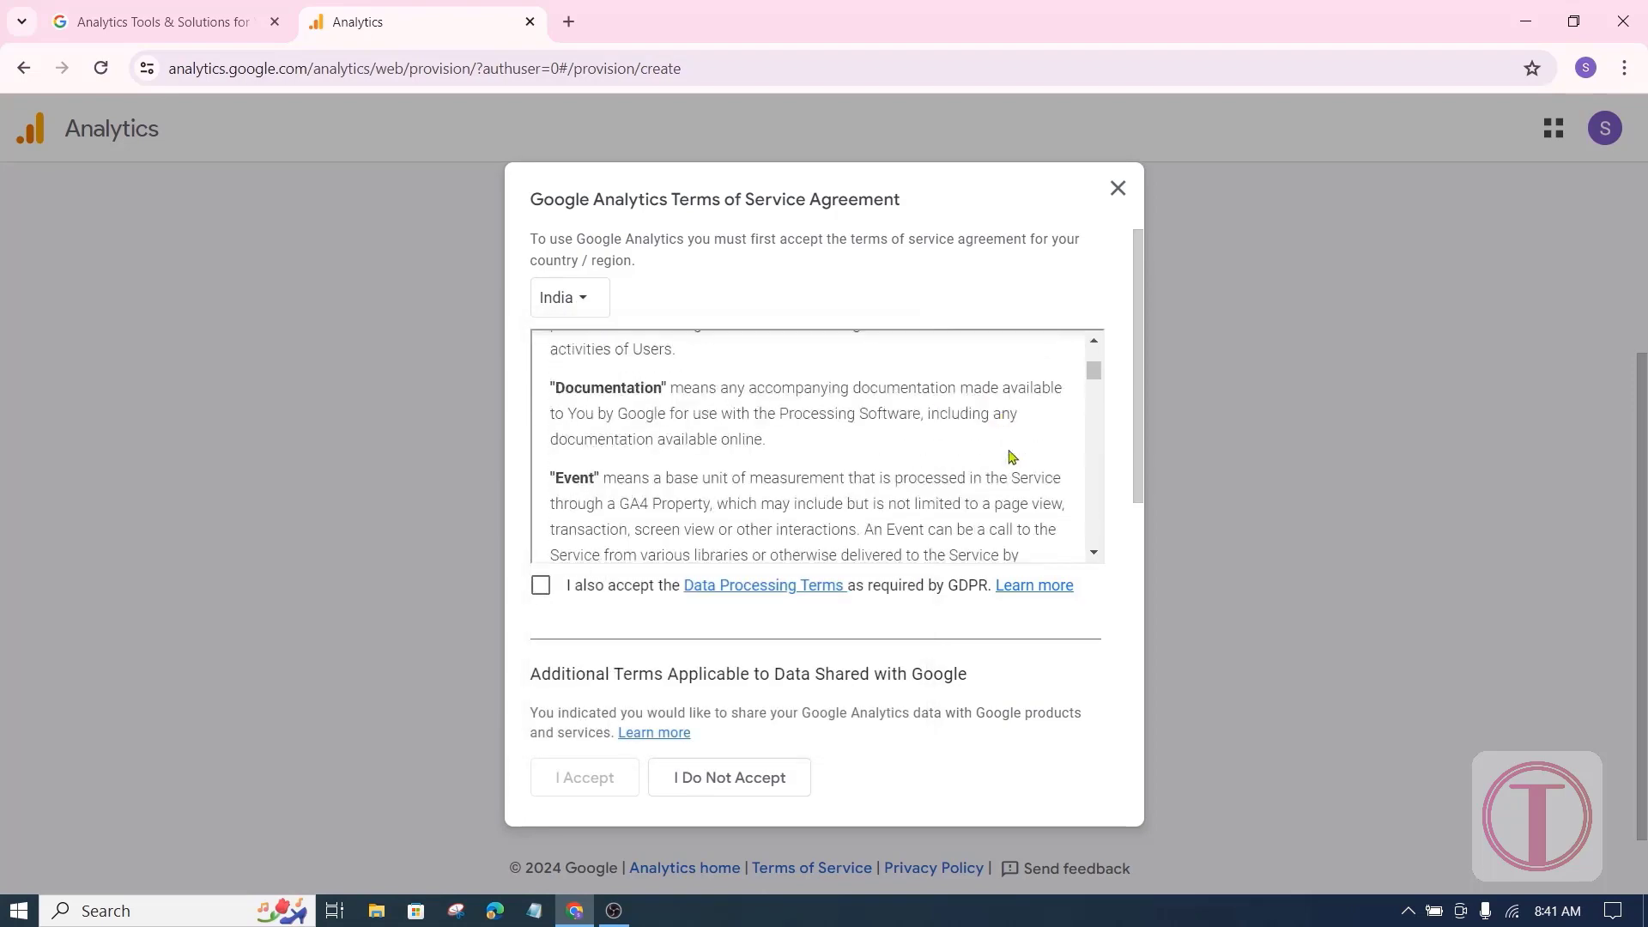
scroll(1014, 445, down, 15)
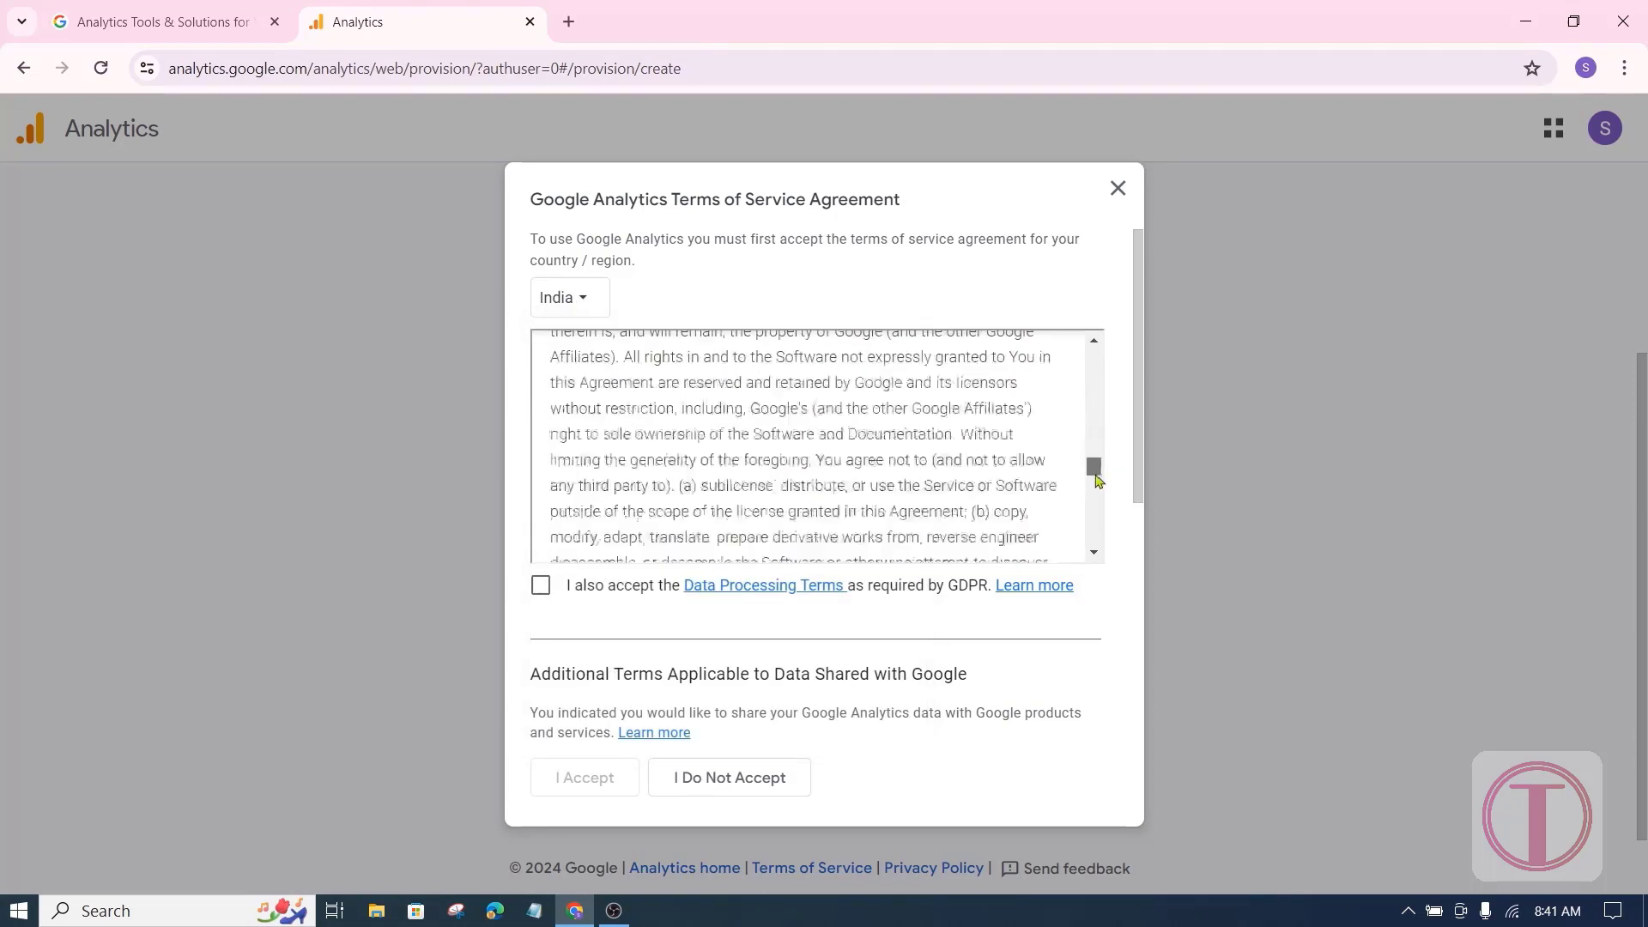
click(541, 585)
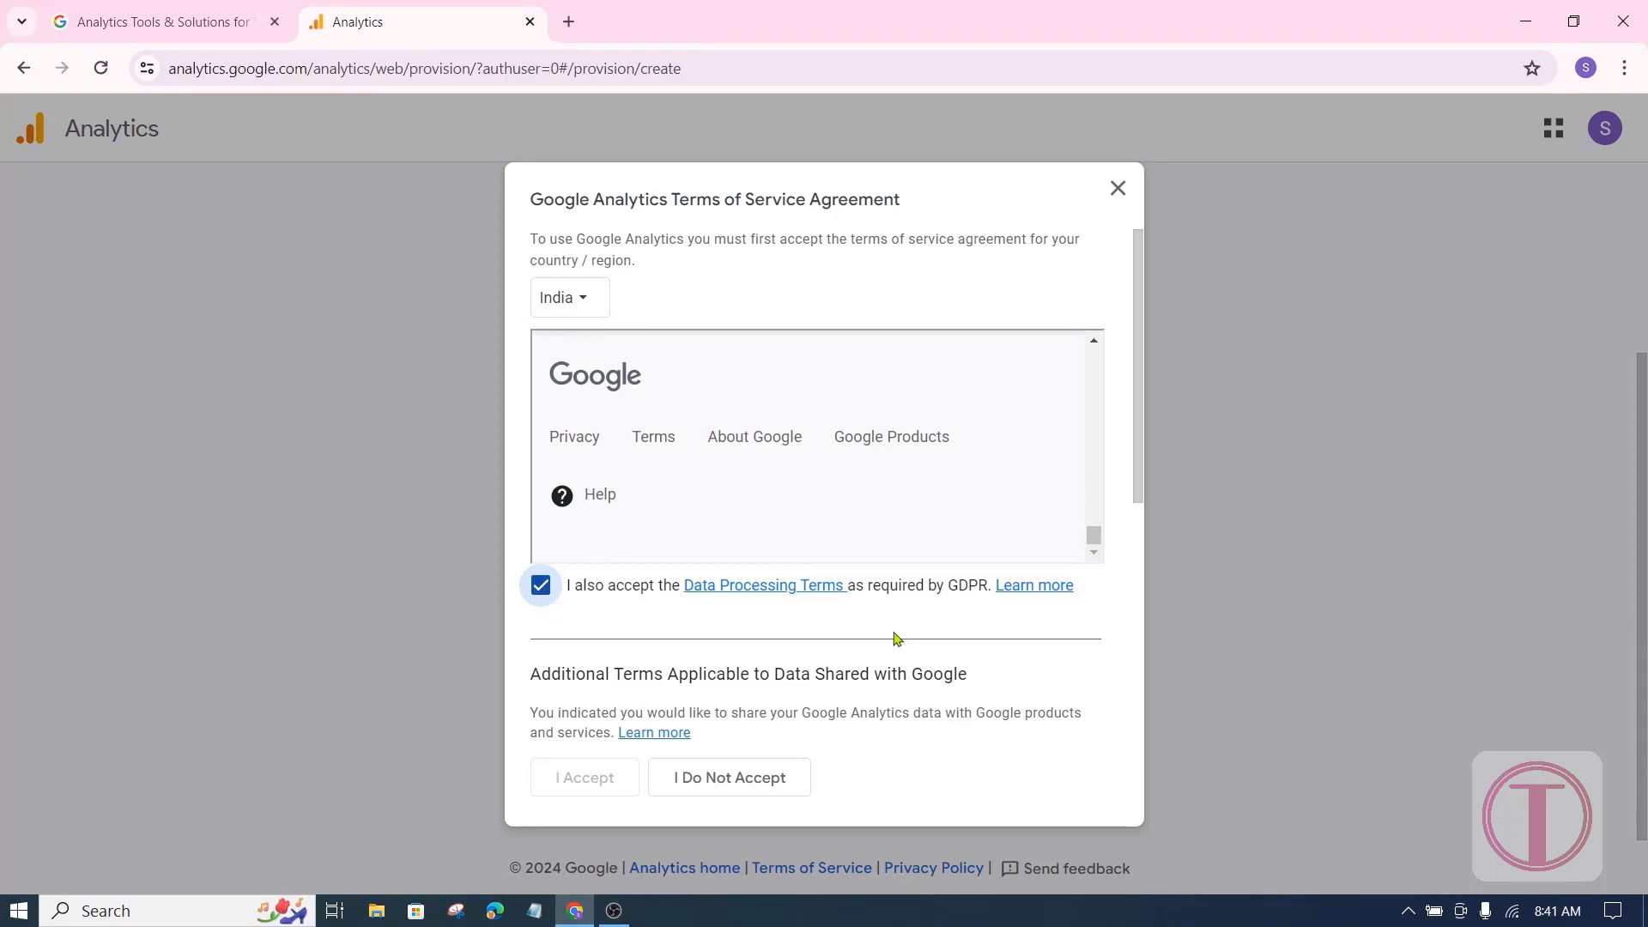
scroll(893, 633, down, 5)
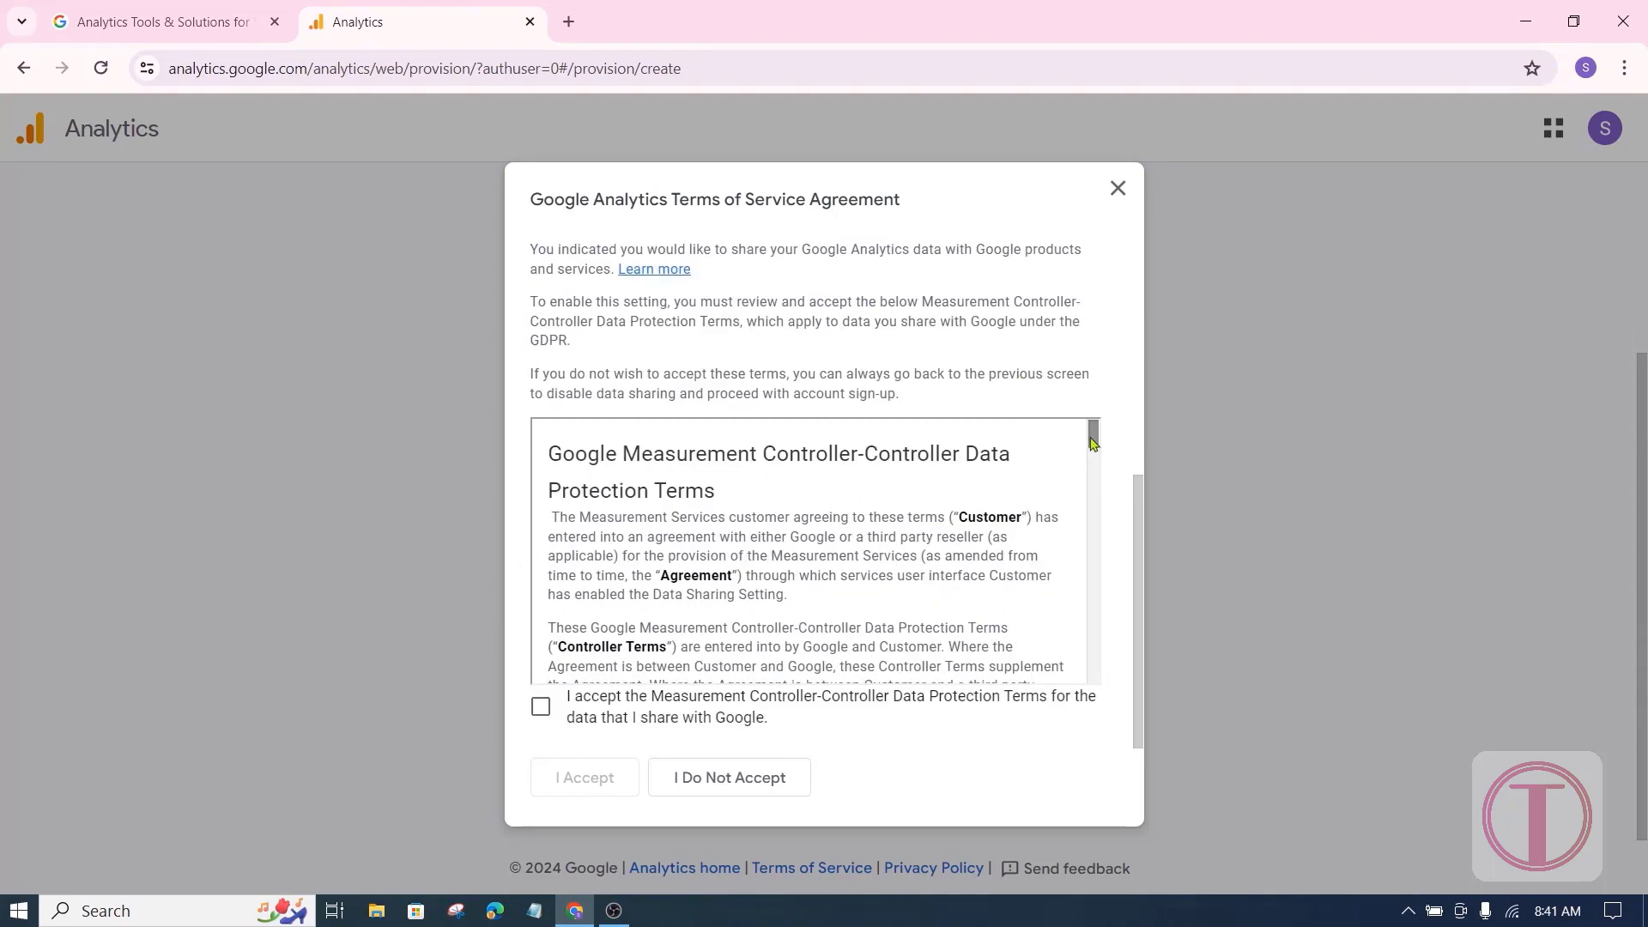
drag(1094, 431, 1094, 671)
click(530, 713)
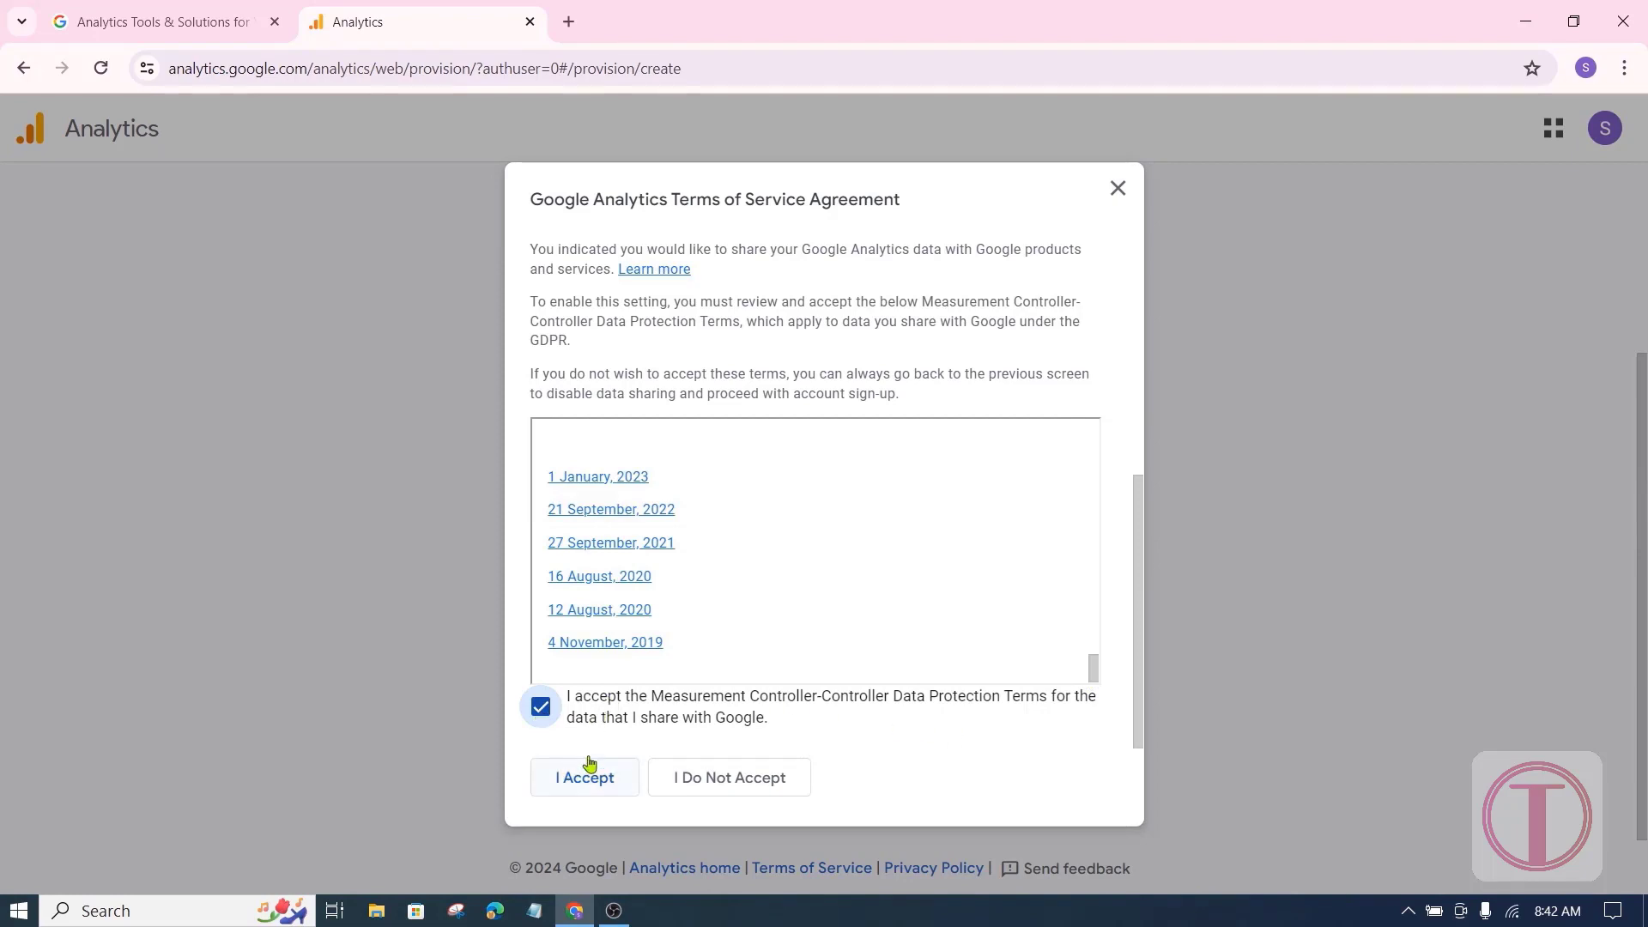
click(581, 783)
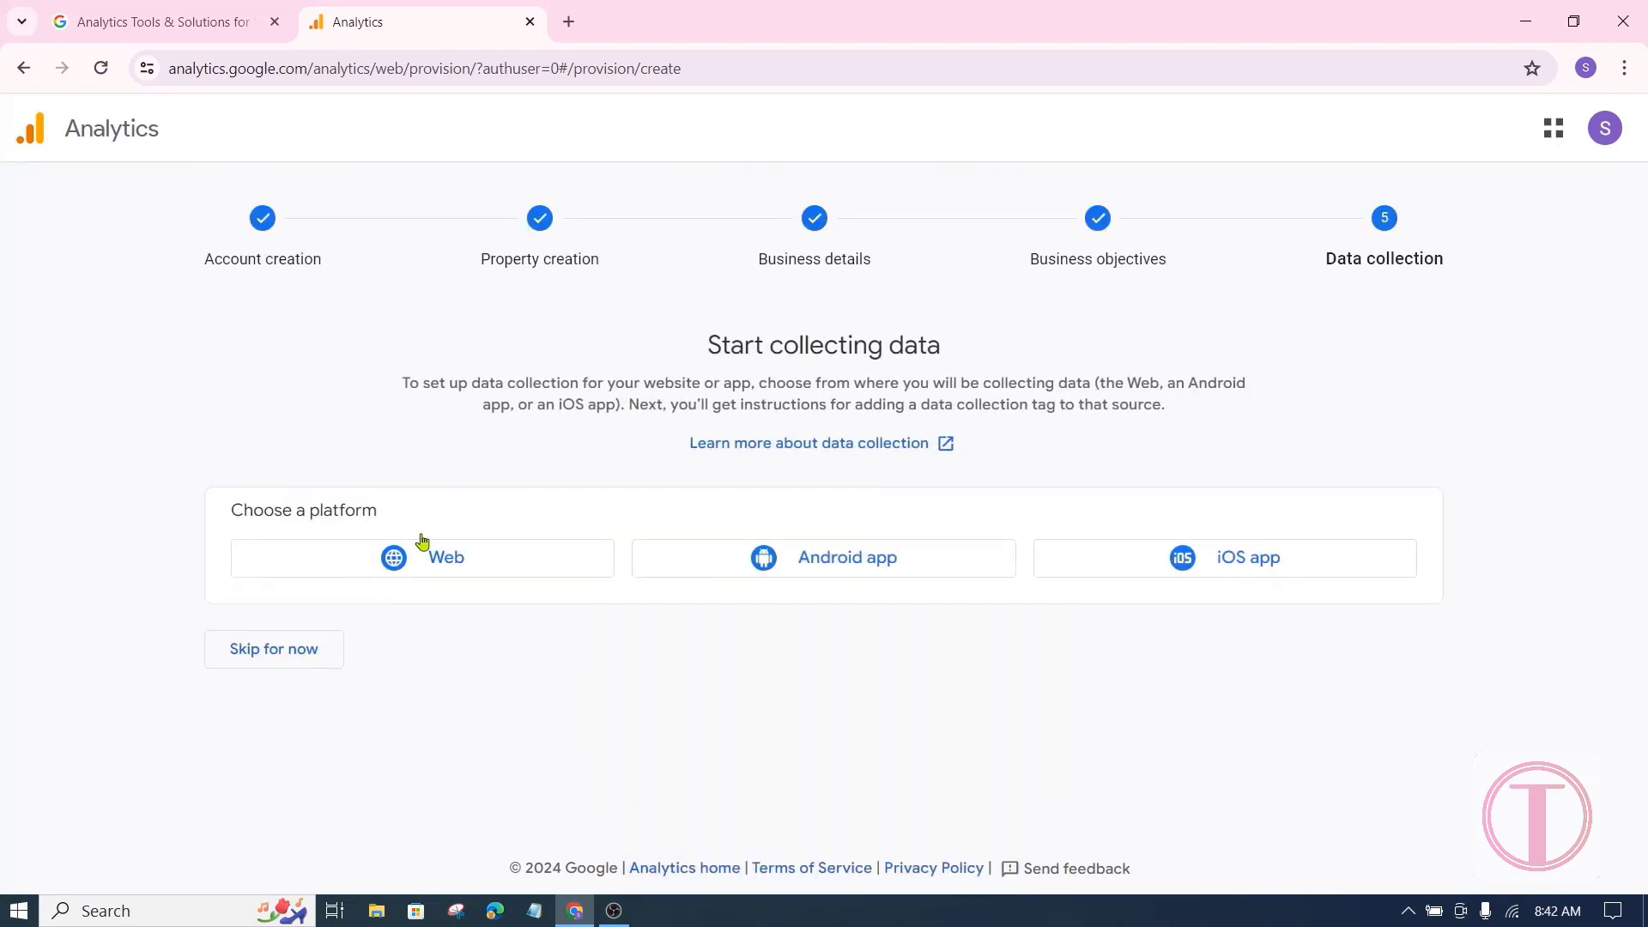
Choose a Web stream, pasting the blog URL and BlogDoBraga as stream name.
click(419, 561)
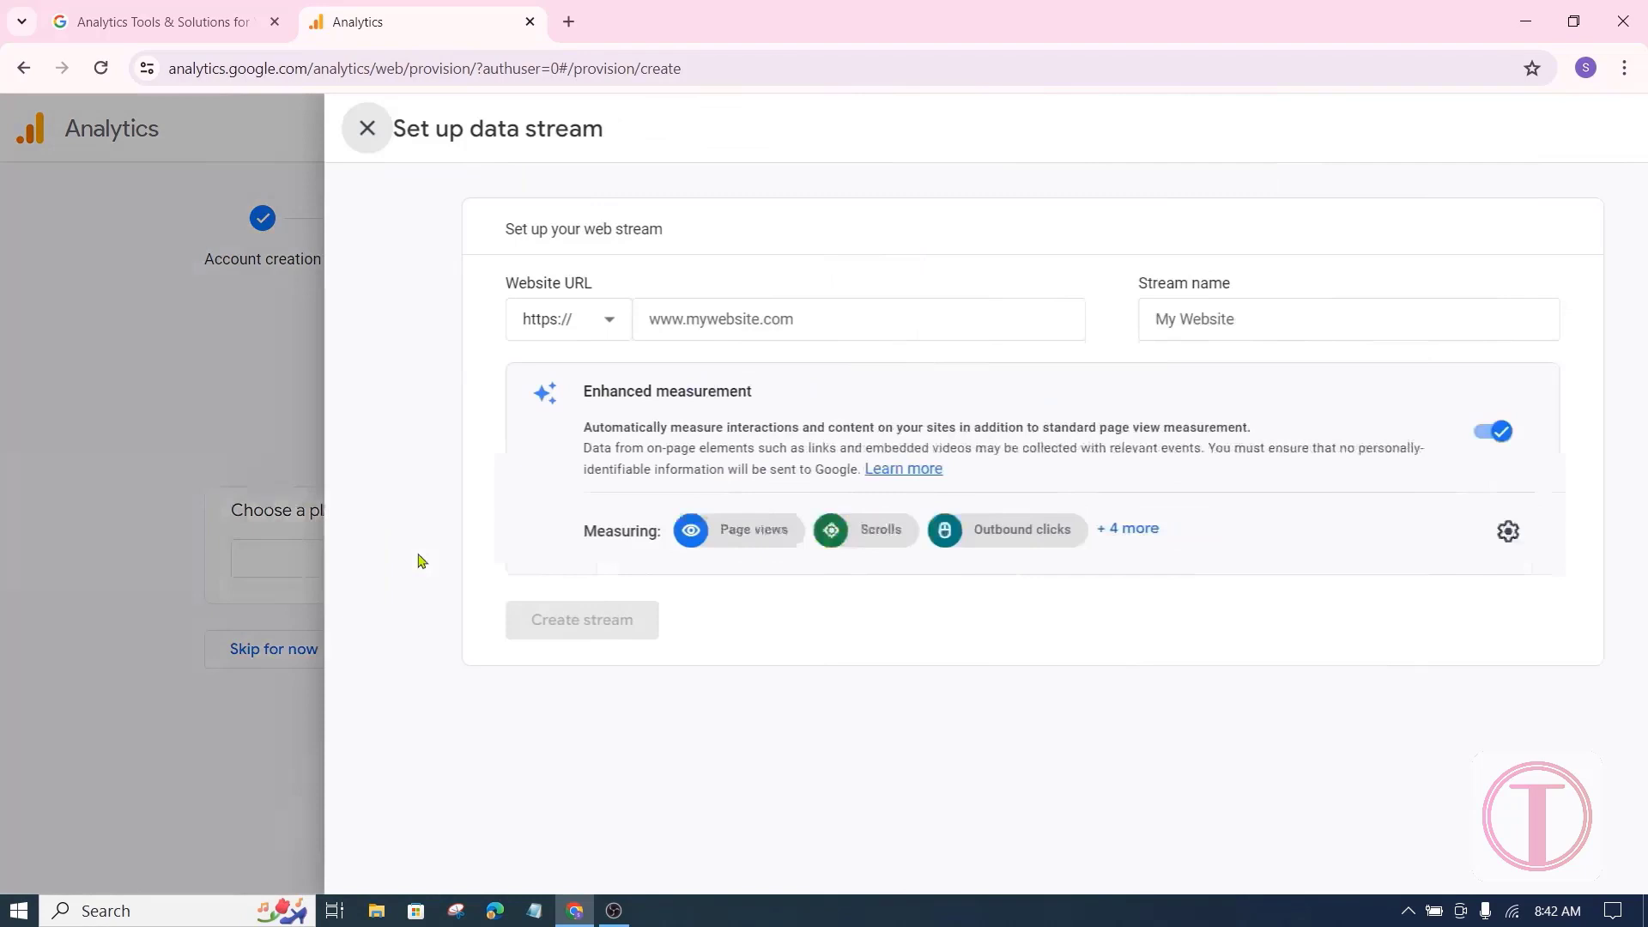
click(636, 321)
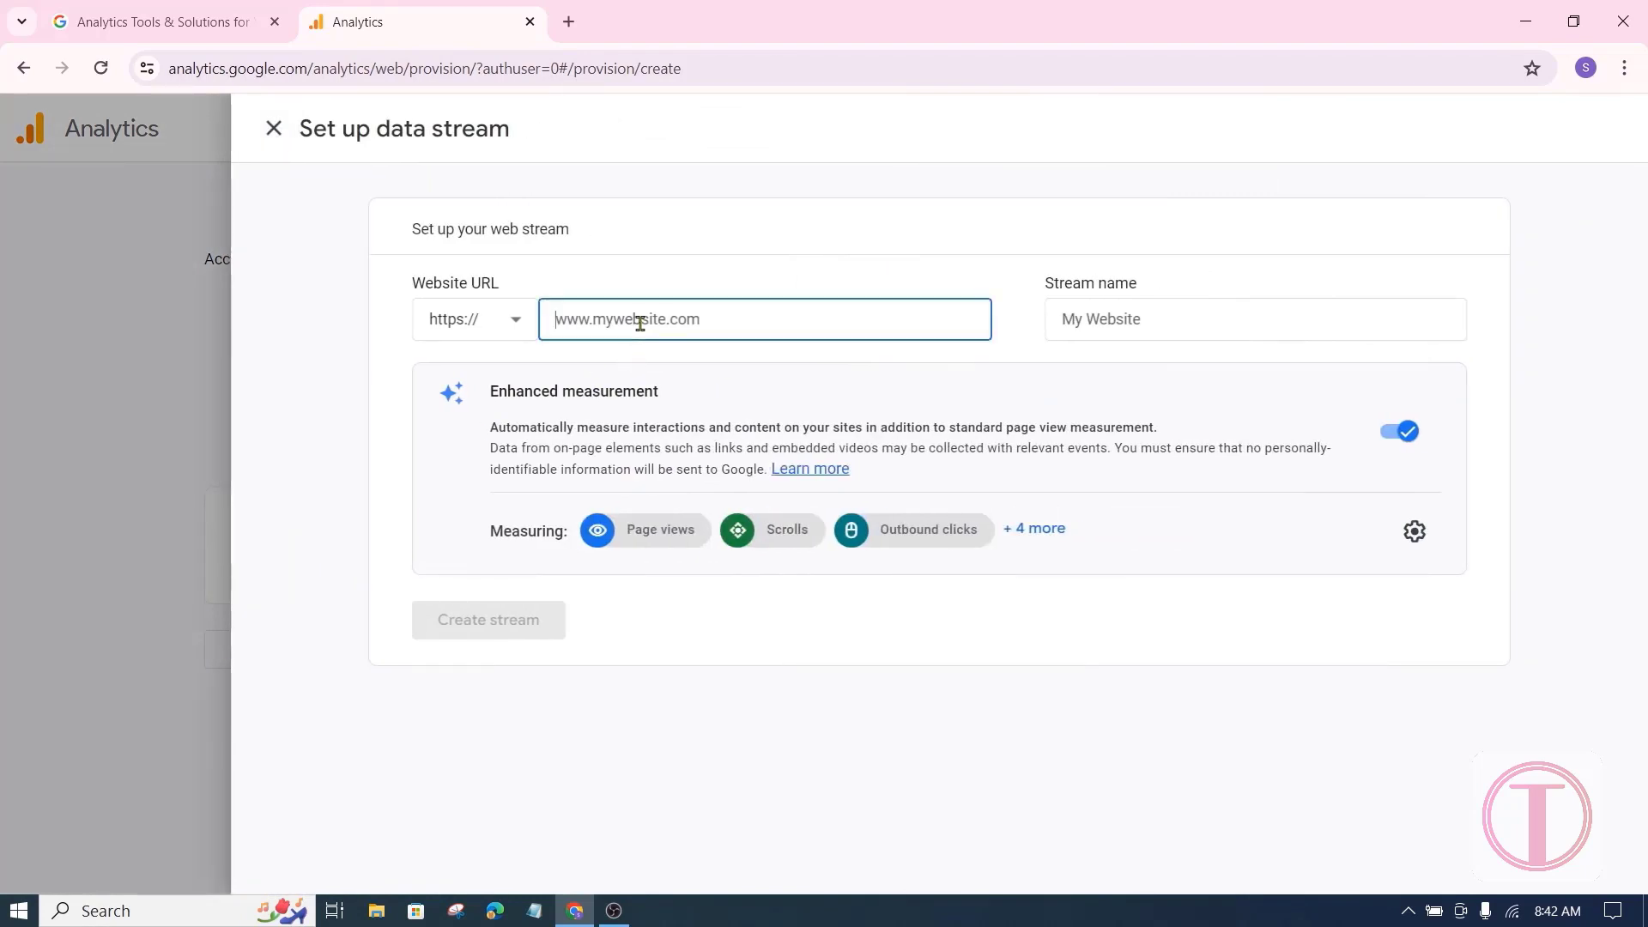
key(super+v)
click(656, 423)
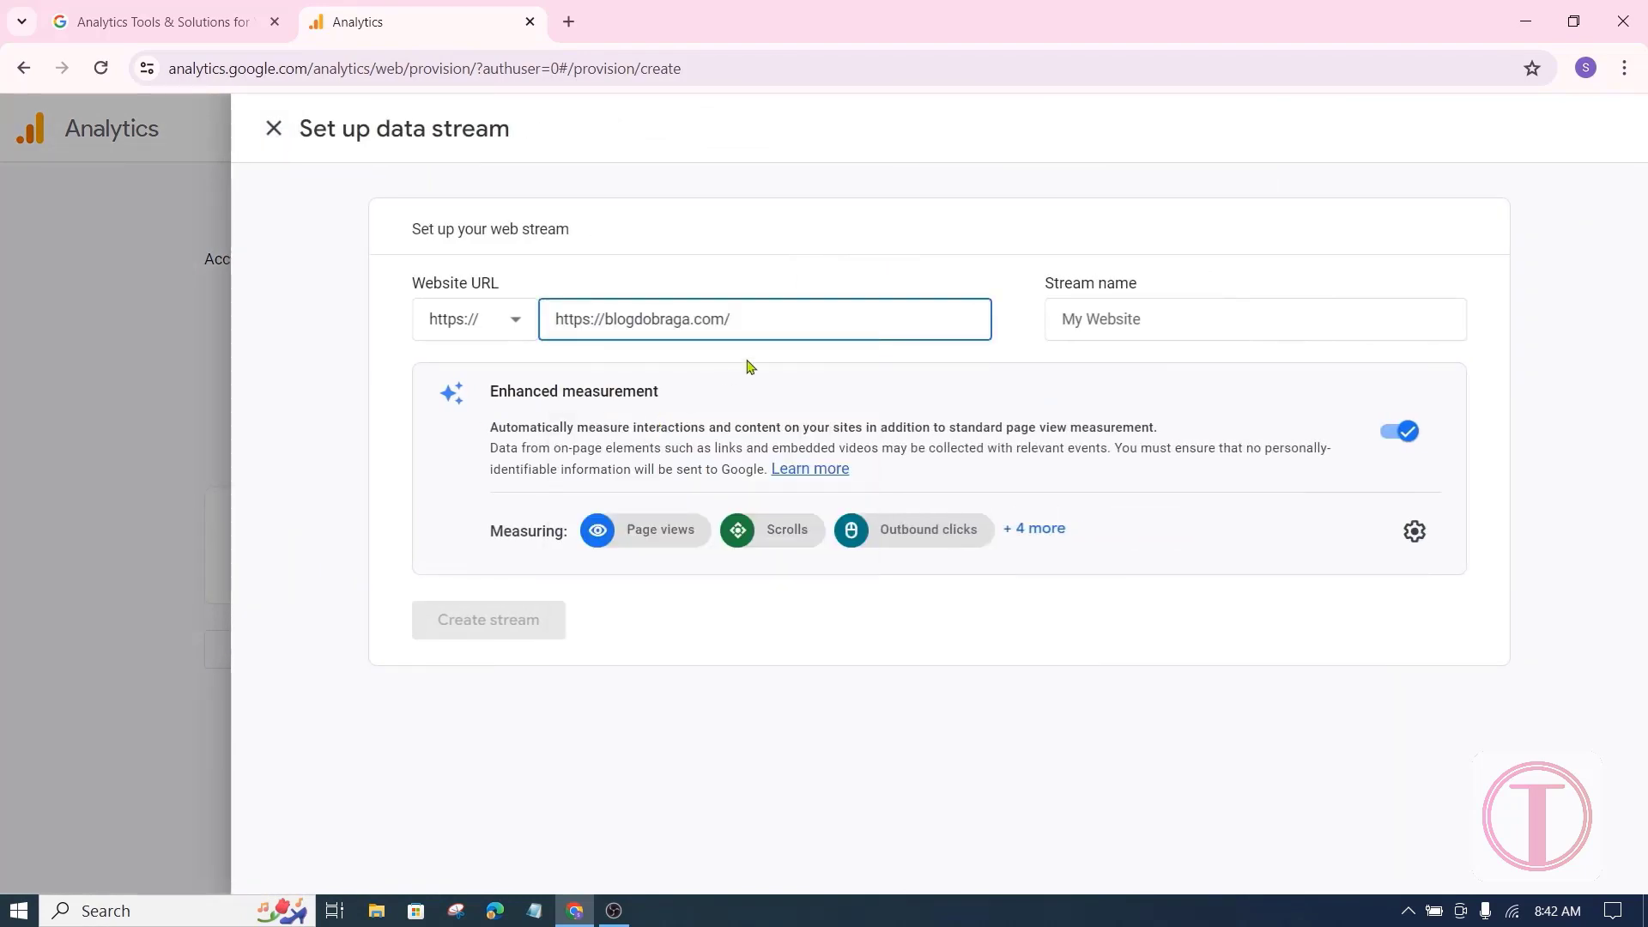
click(1127, 320)
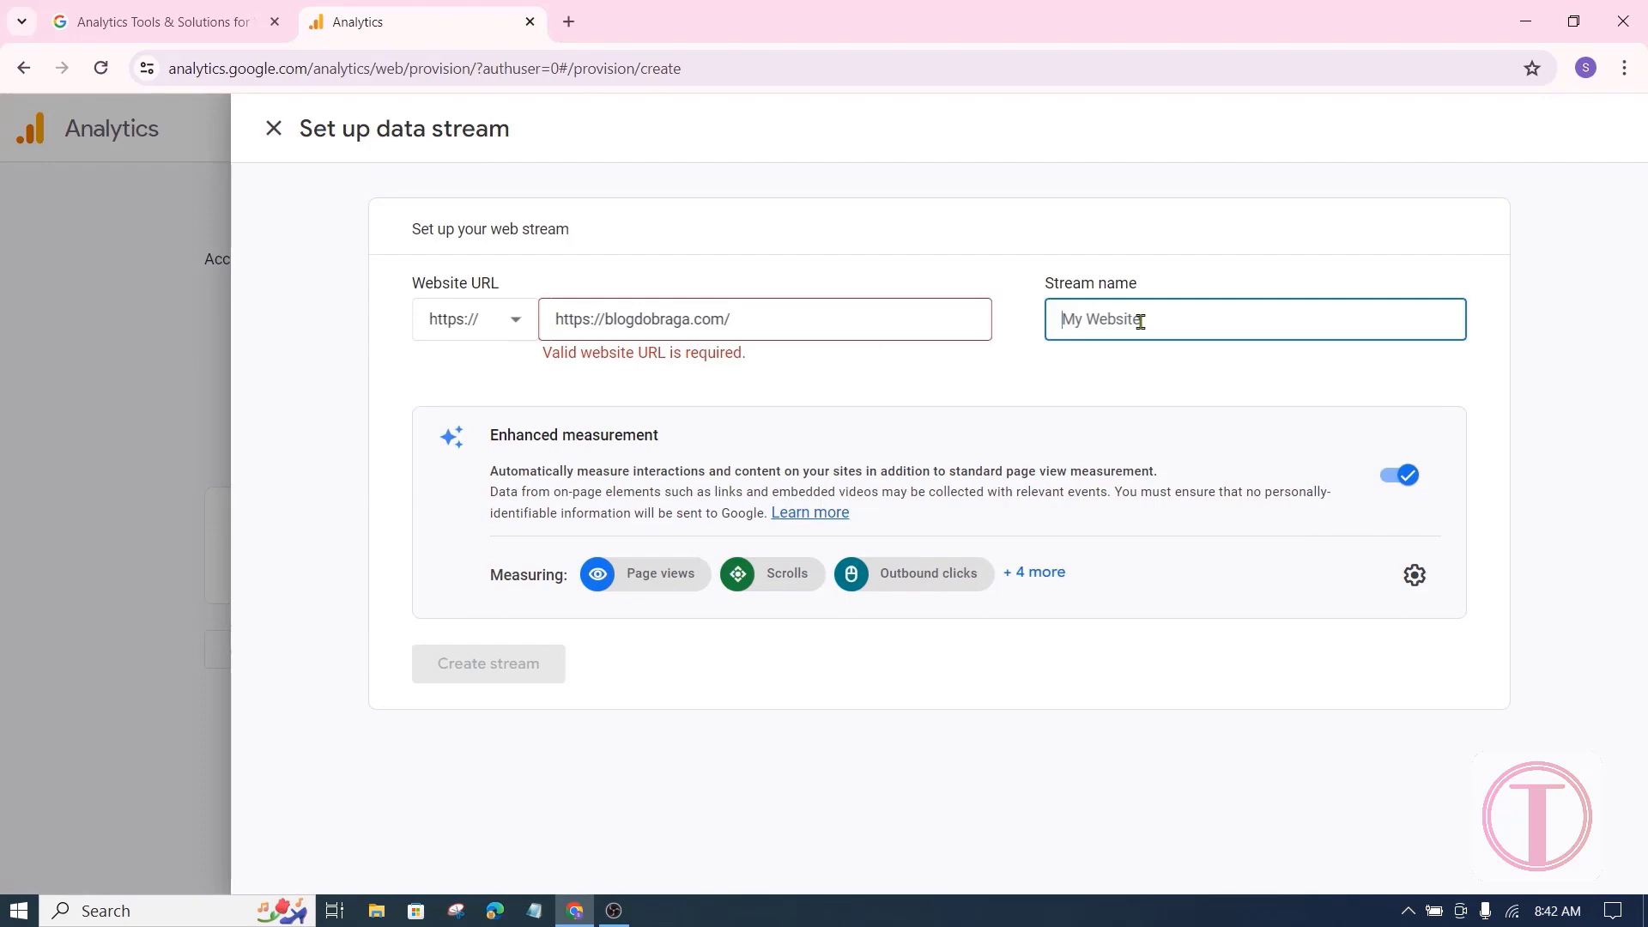
key(super+v)
click(1159, 468)
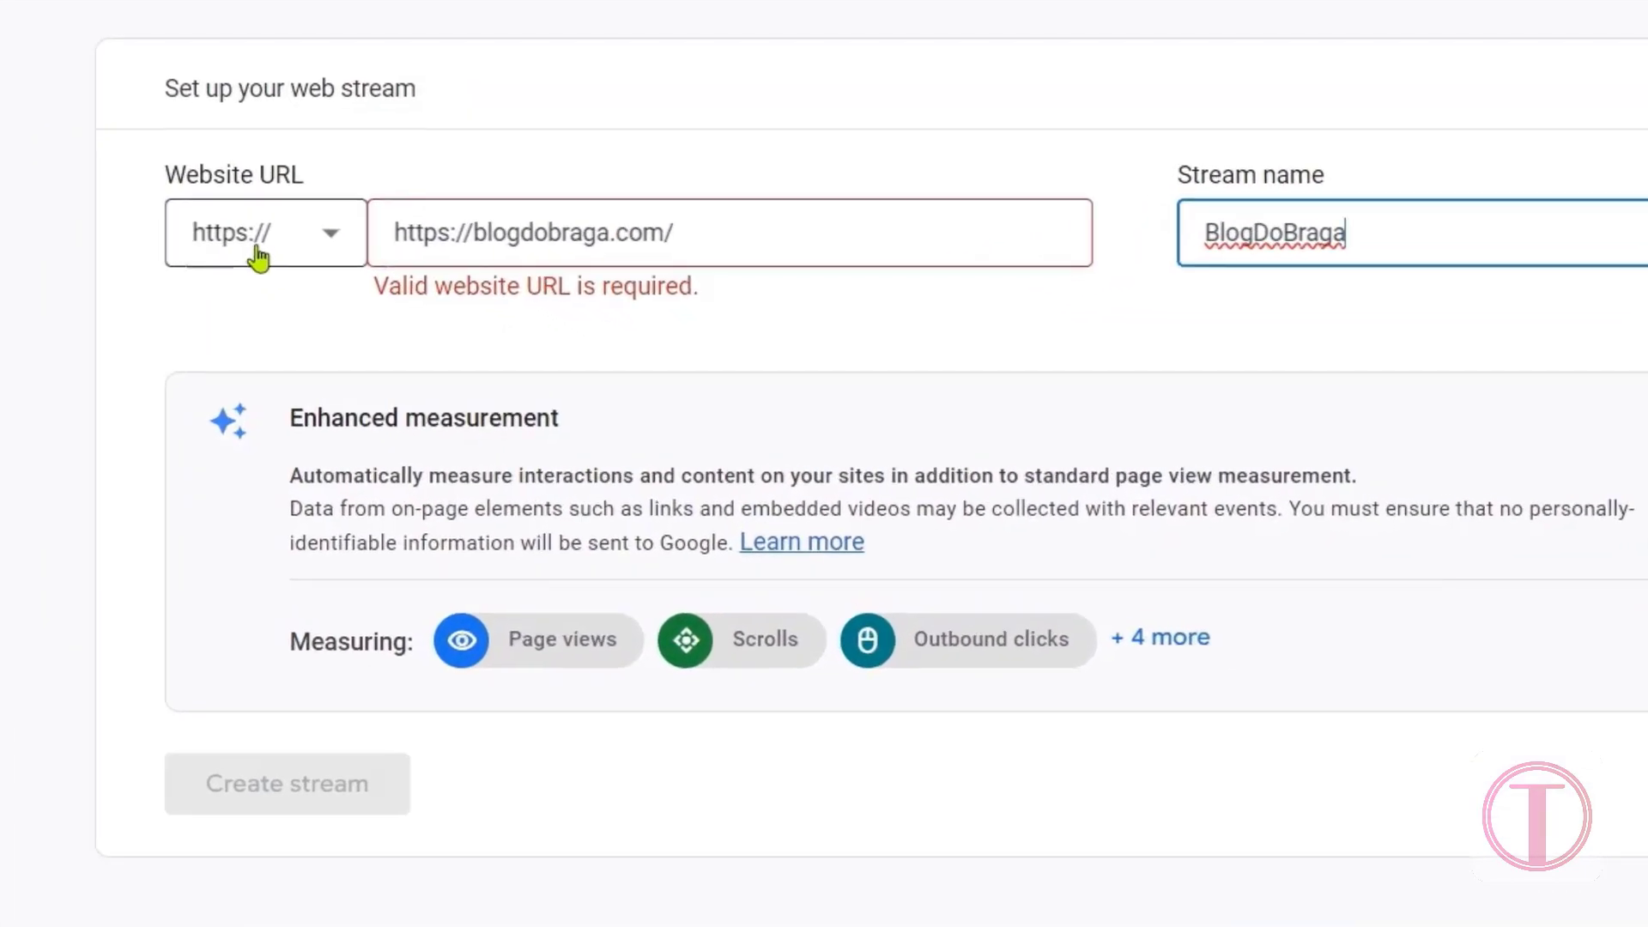
Strip the extra protocol characters from the URL to leave blogdobraga.com/ and create the stream.
click(475, 234)
key(BackSpace)
key(BackSpace)
key(BackSpace)
key(BackSpace)
key(BackSpace)
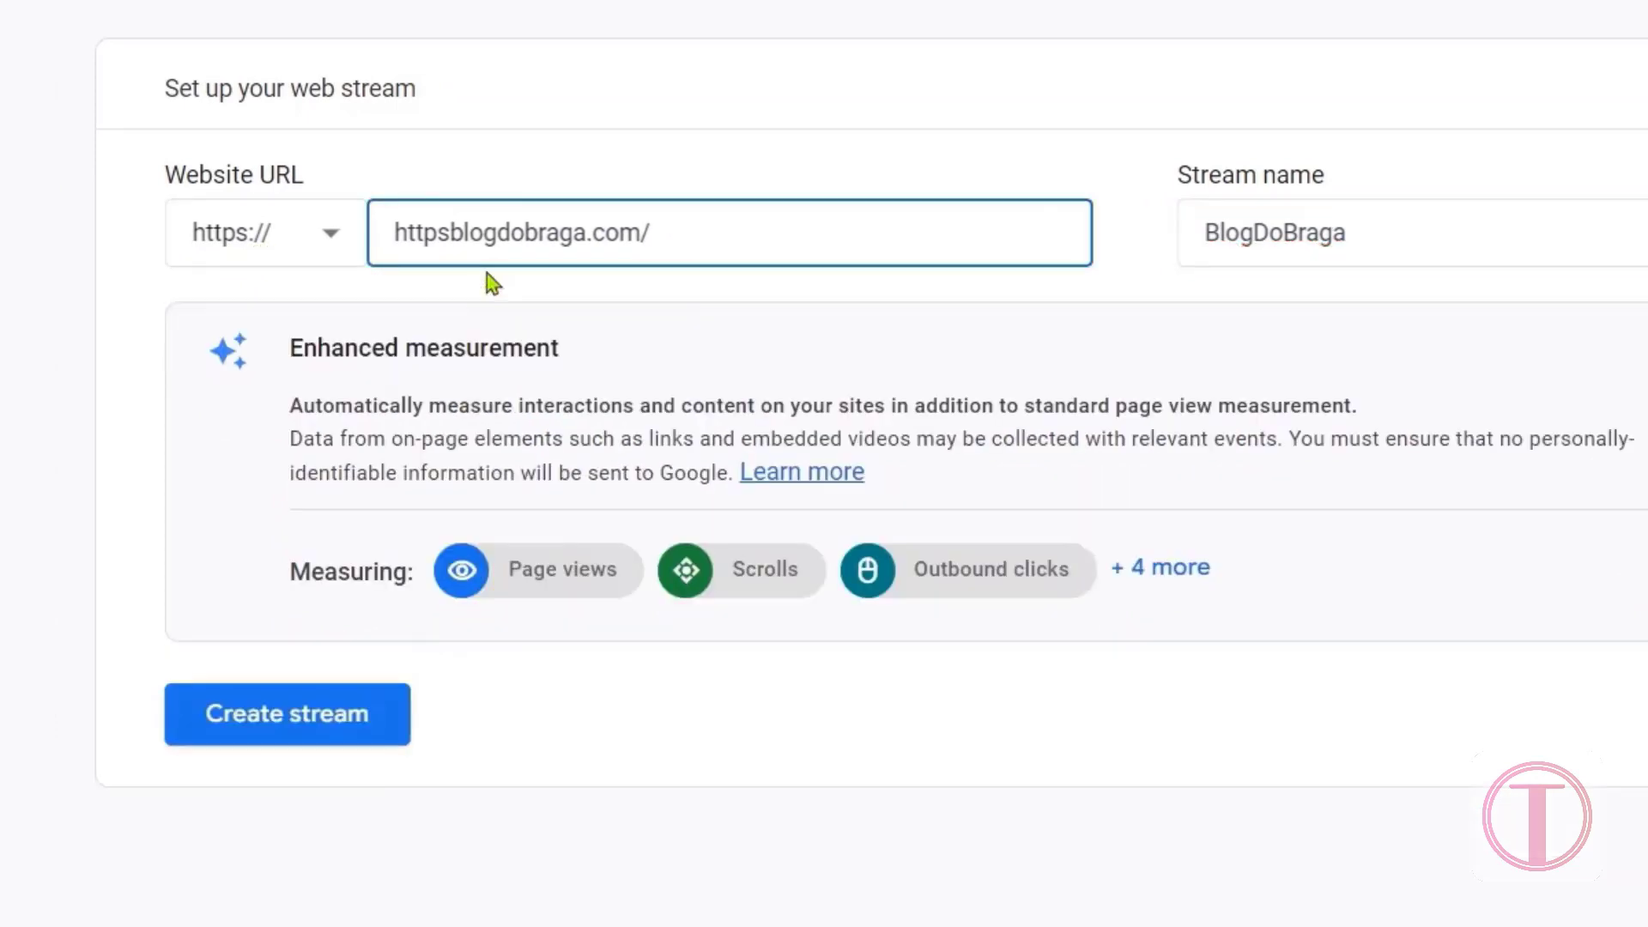
key(BackSpace)
key(BackSpace)
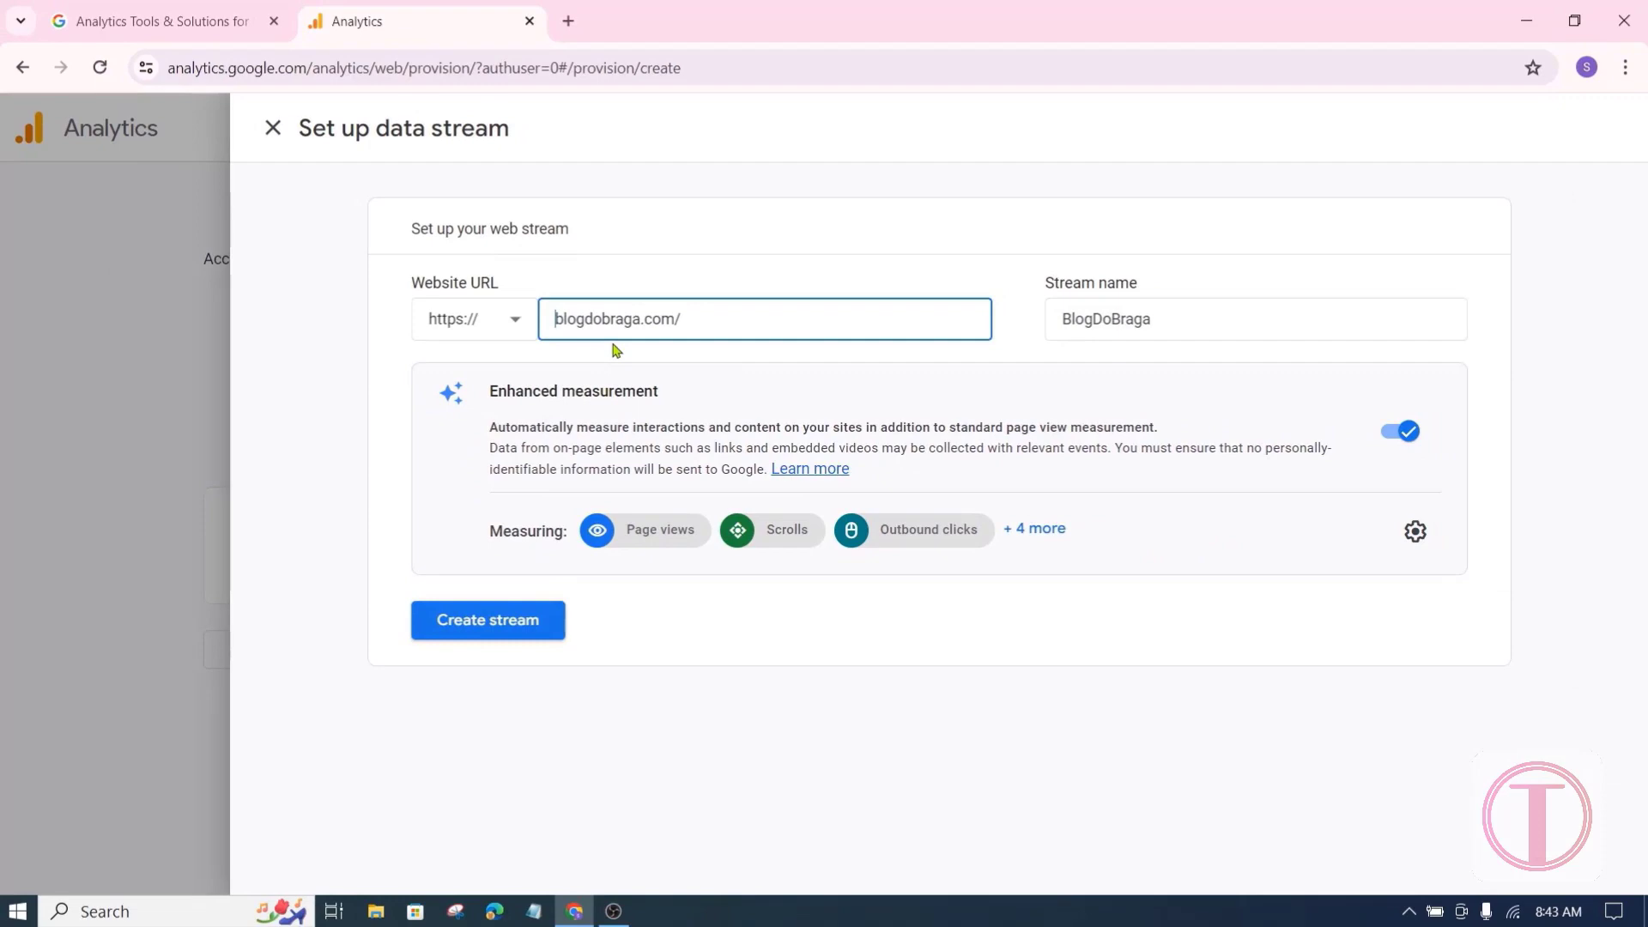
click(509, 629)
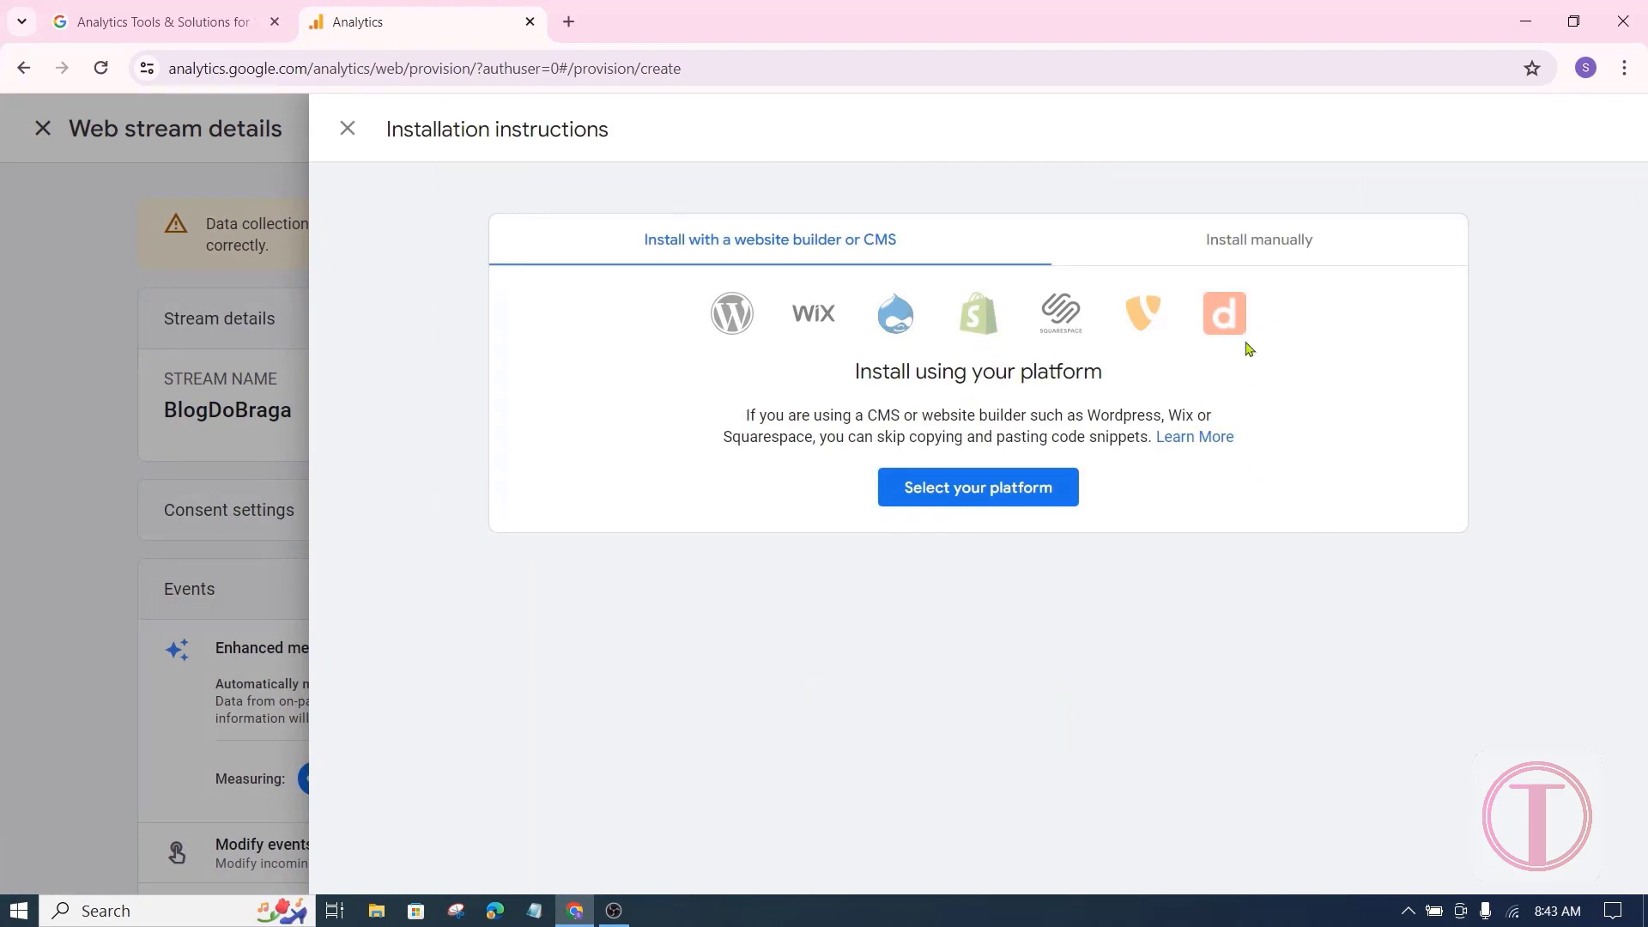
Copy the Google tag code from the manual installation instructions.
click(1247, 240)
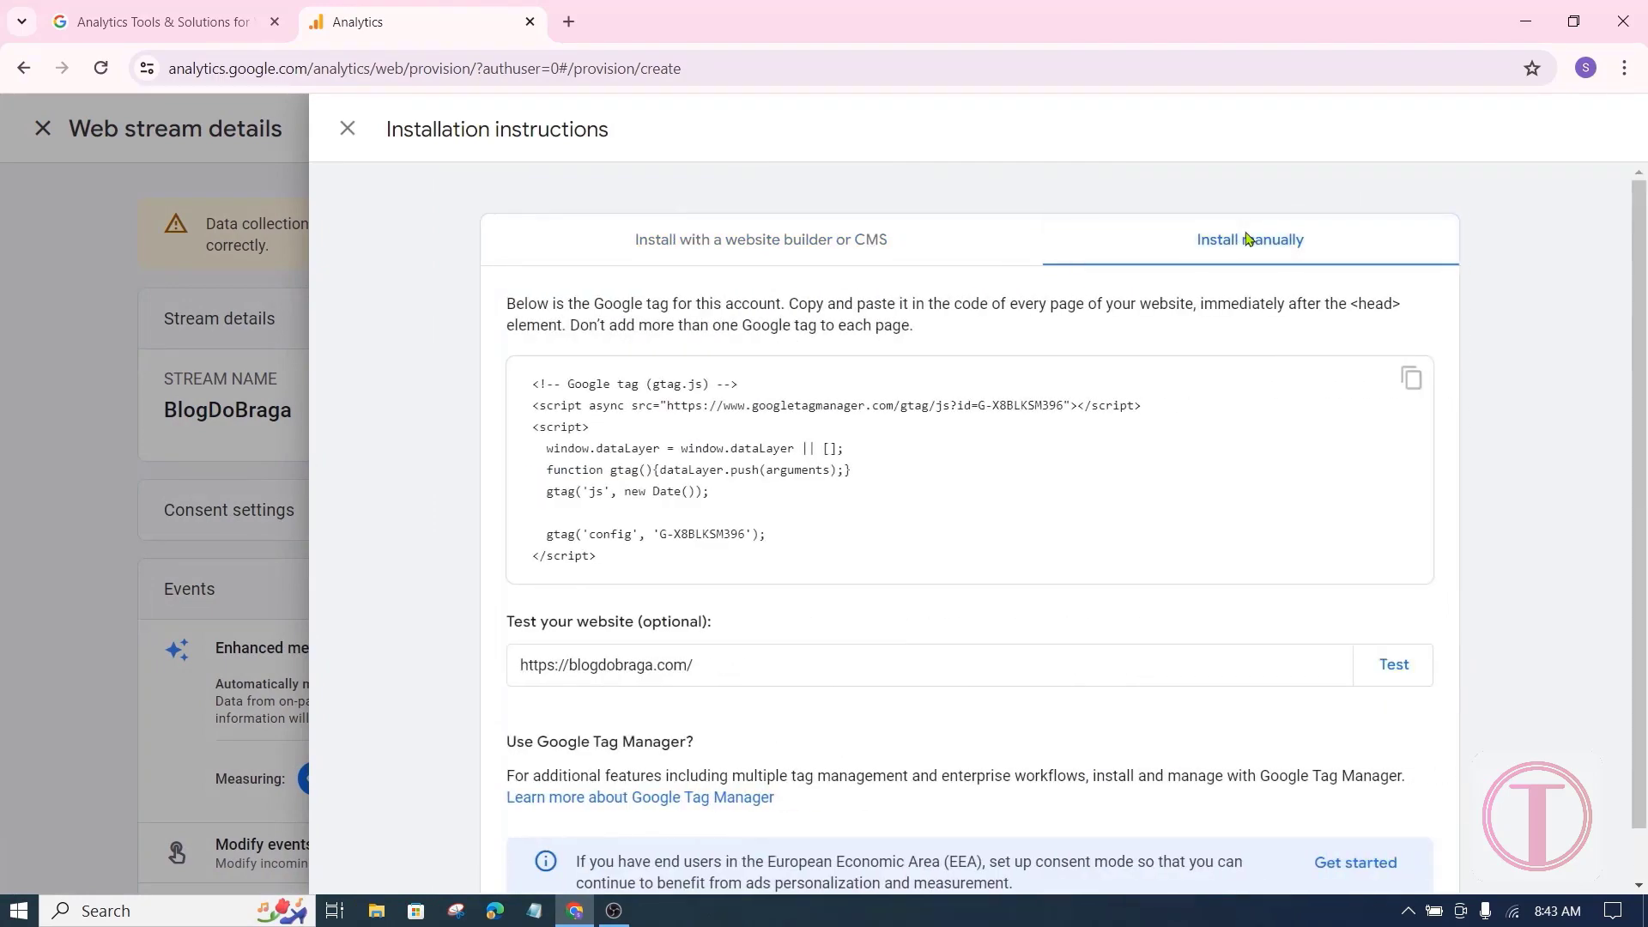
click(1411, 379)
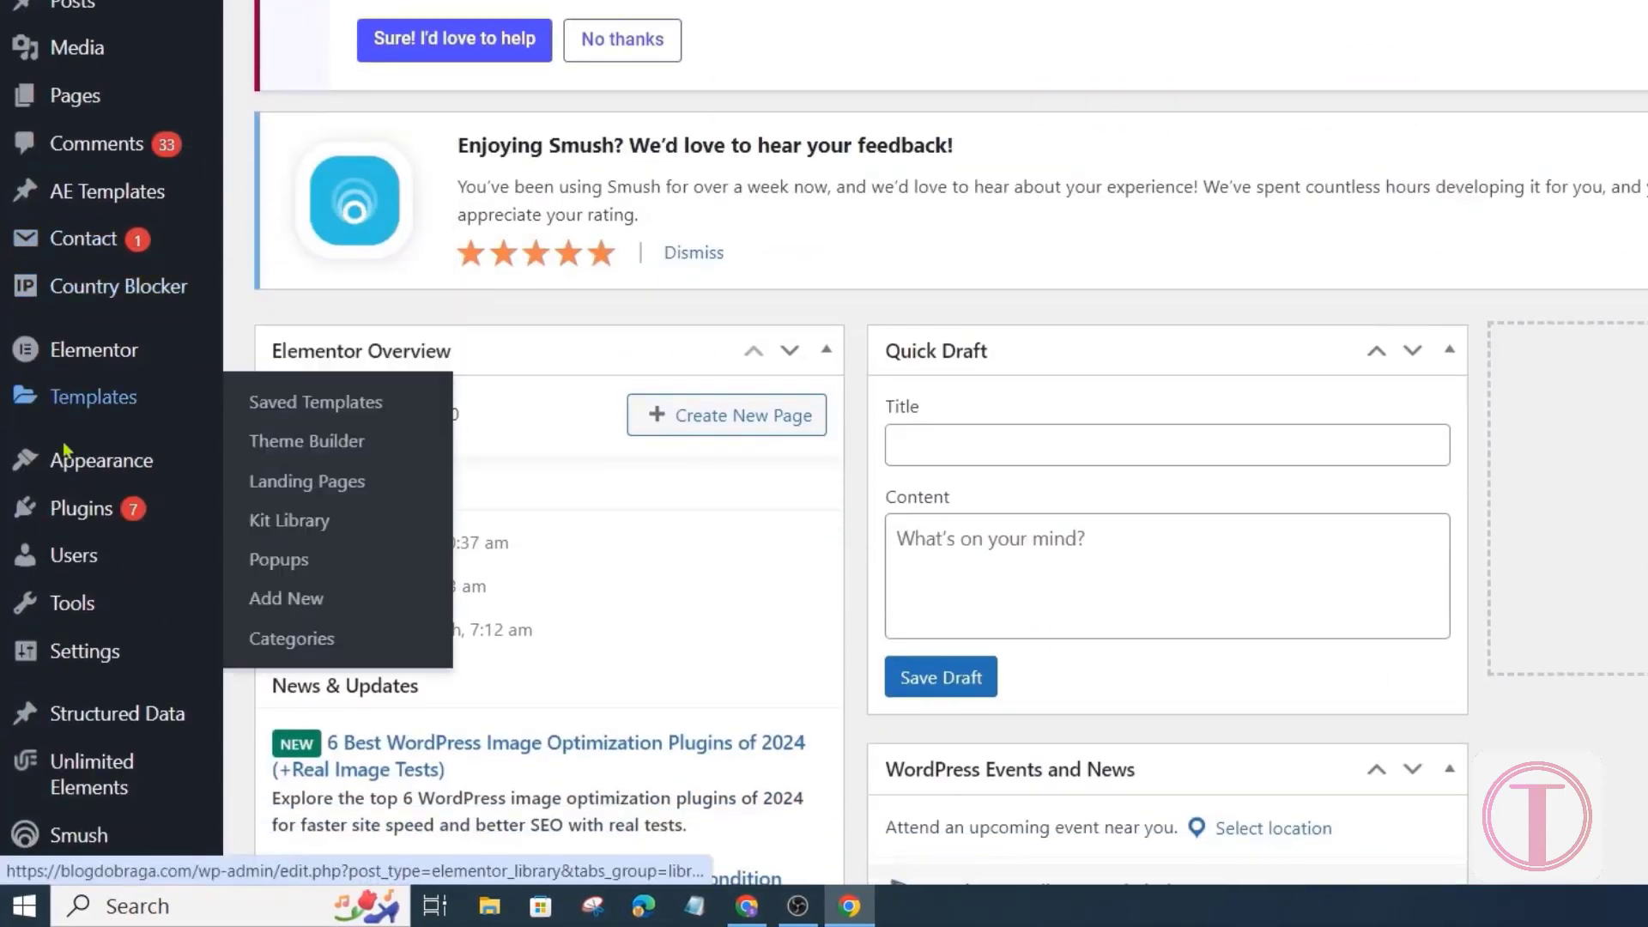
Search the plugin directory for wpcode, then install and activate WPCode.
mouse_move(74, 507)
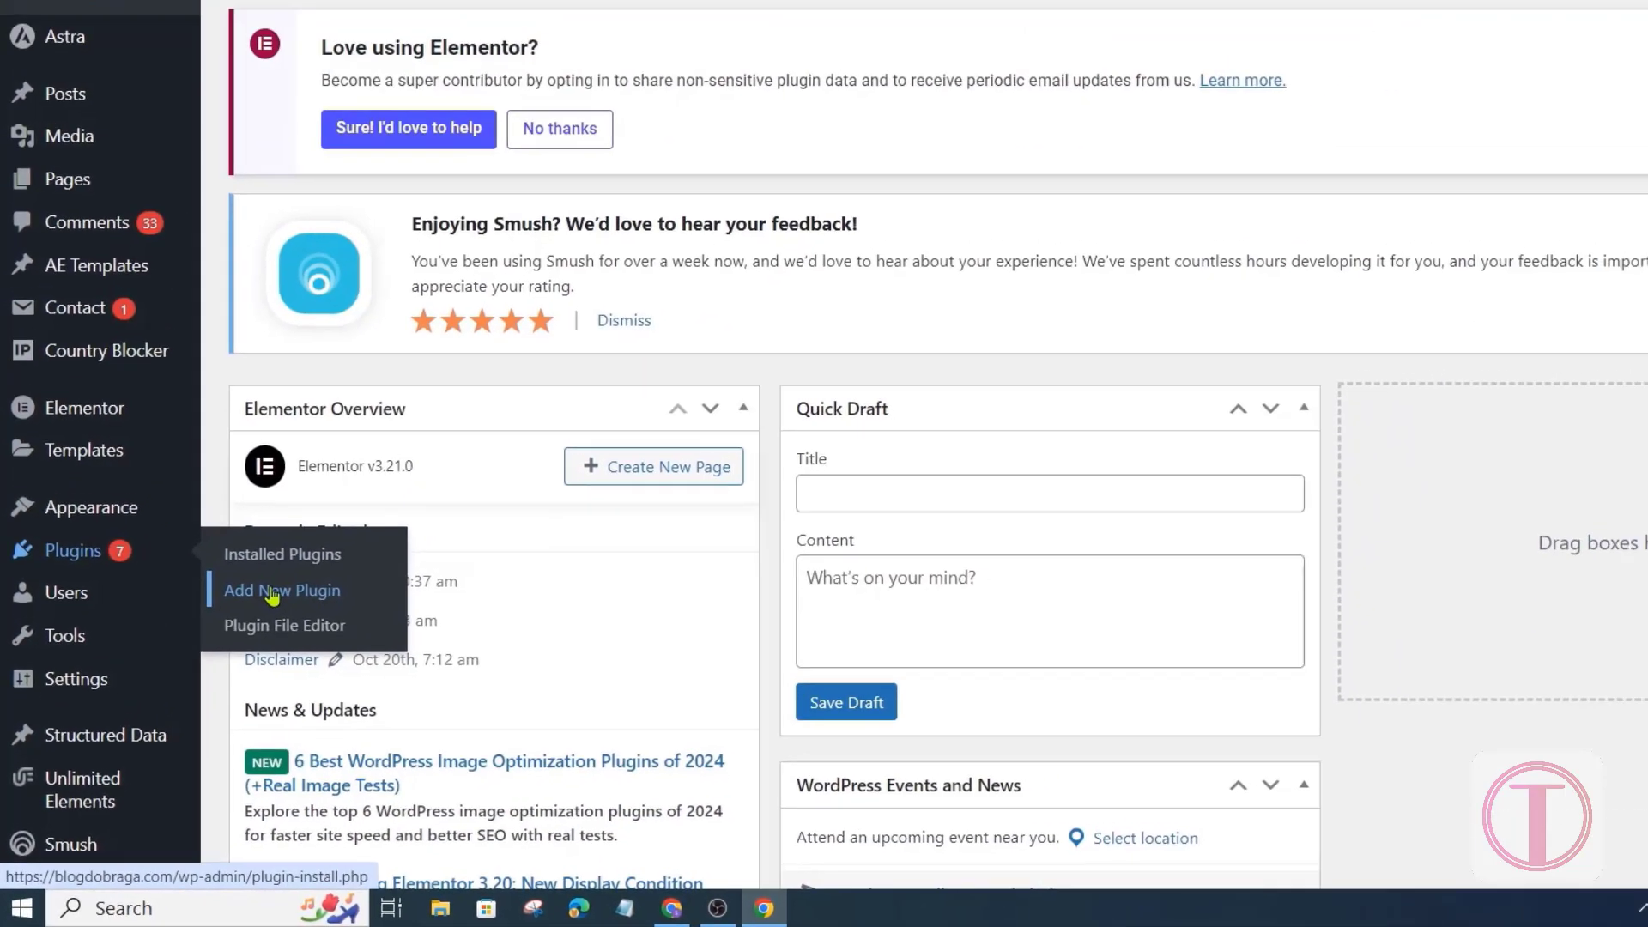
click(302, 556)
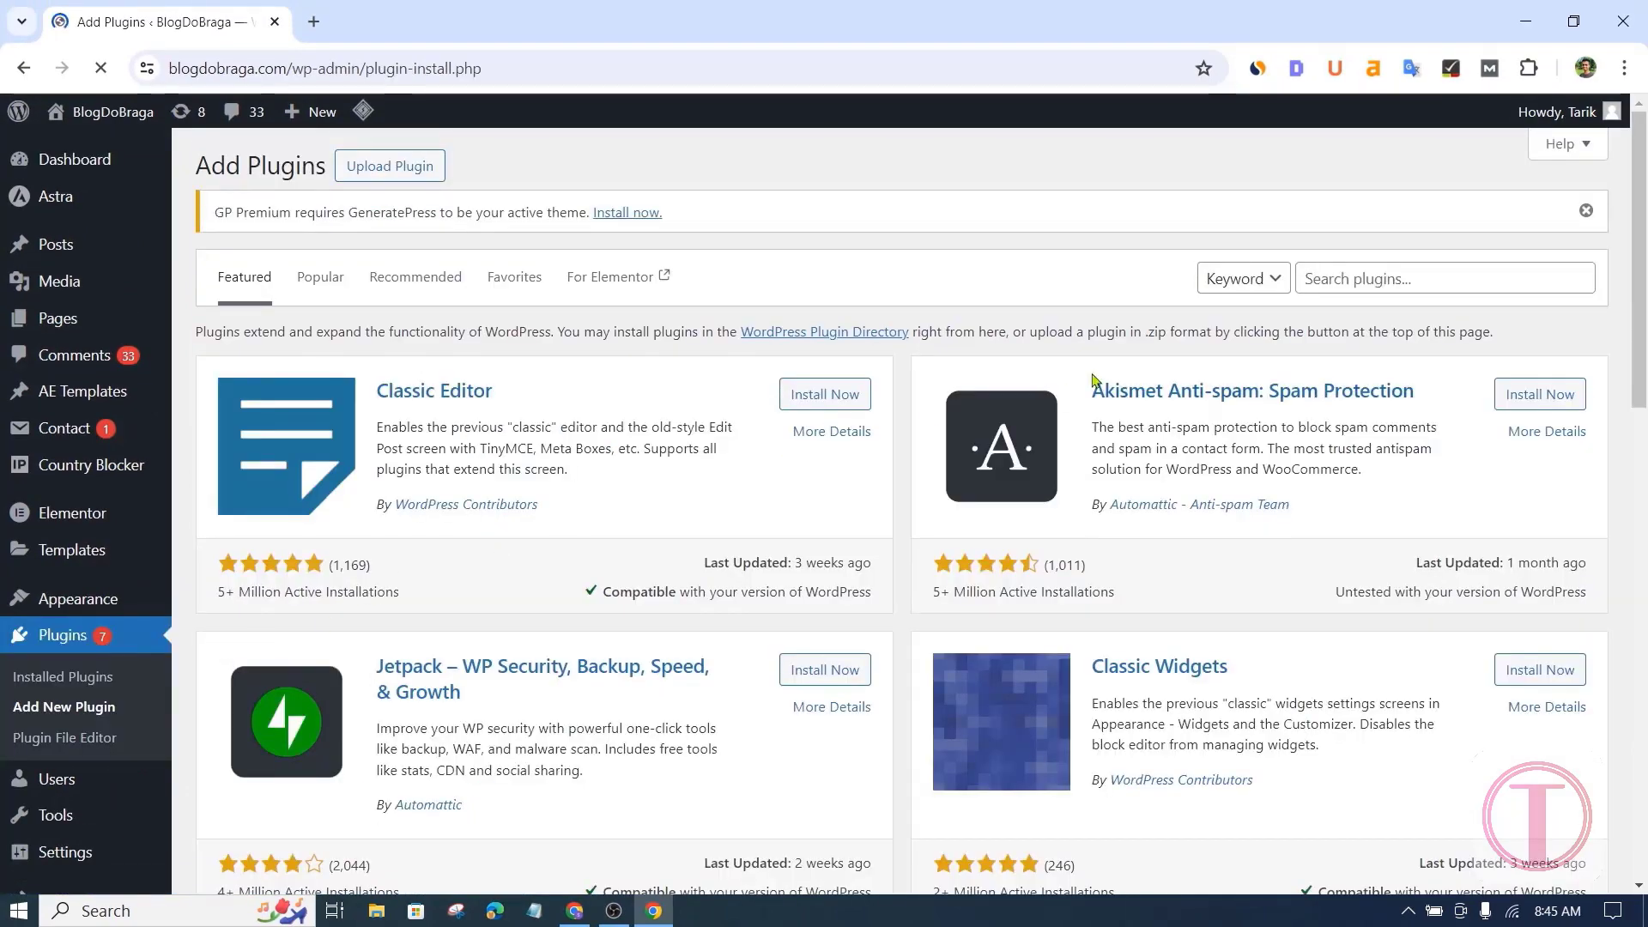
click(1346, 276)
text(wp)
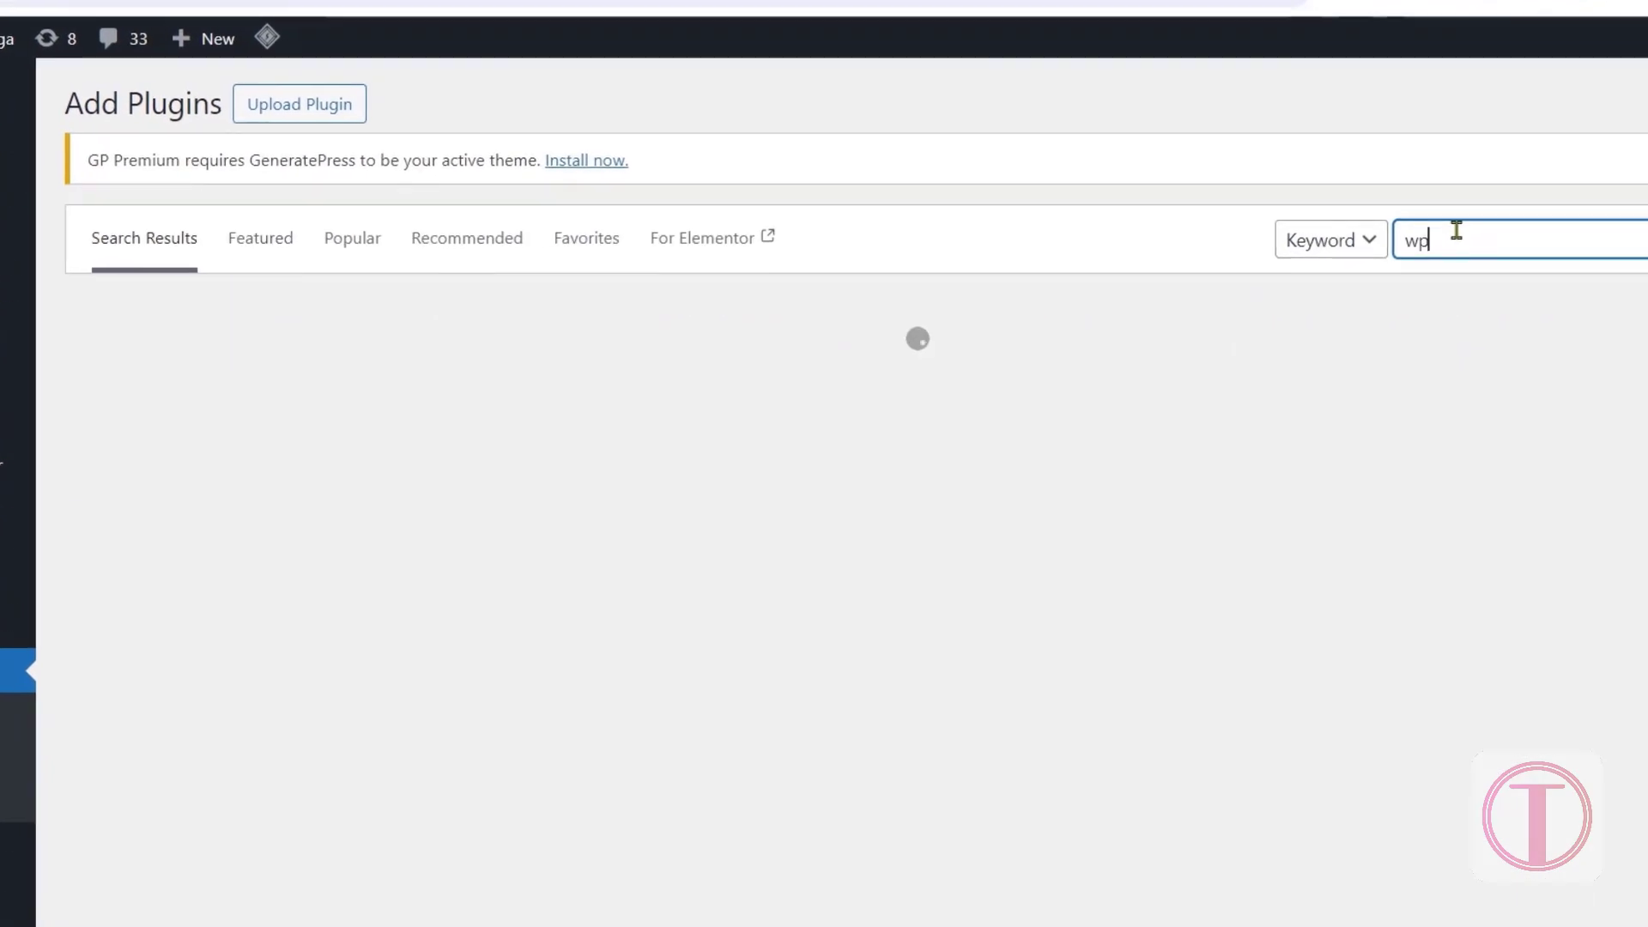
text(code)
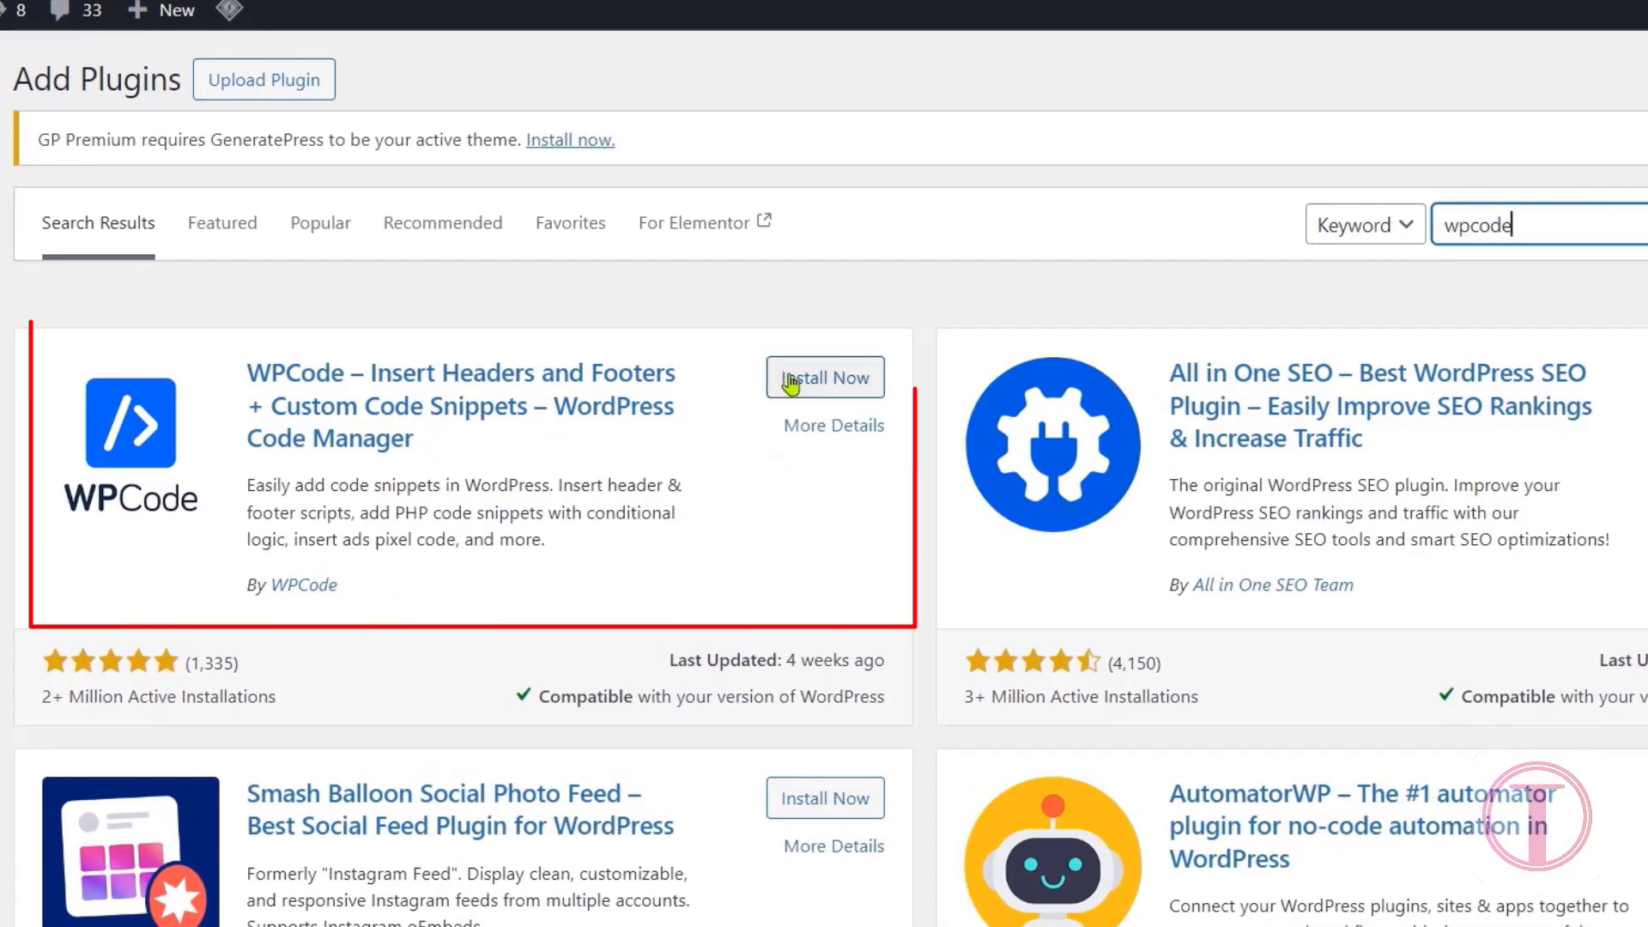
click(791, 385)
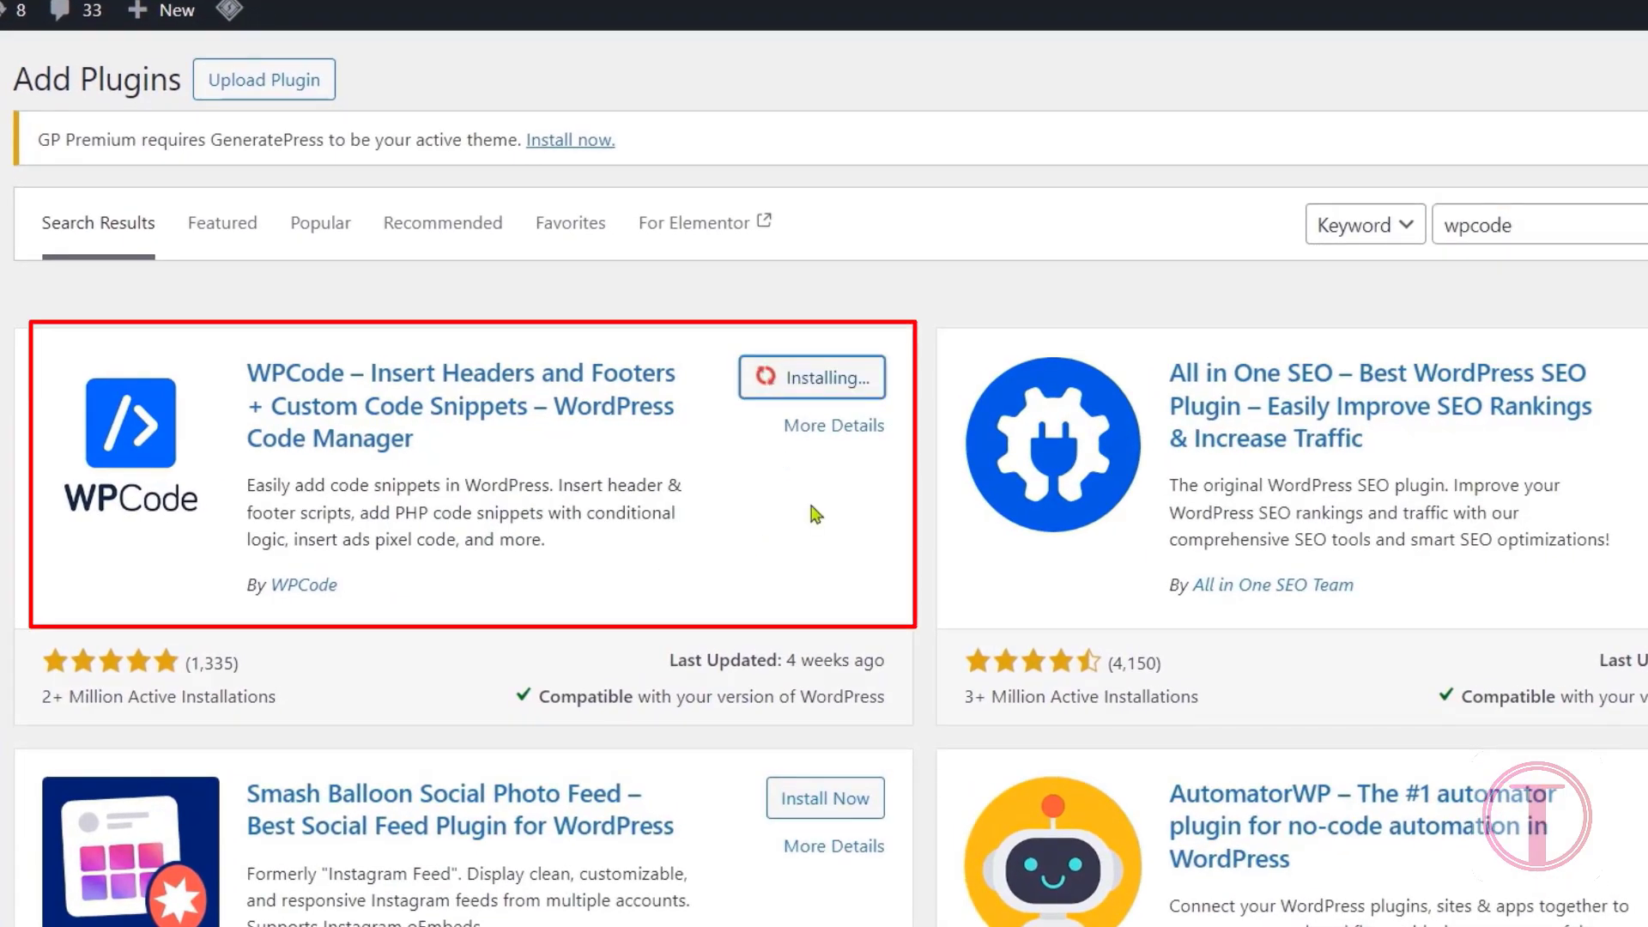
click(811, 388)
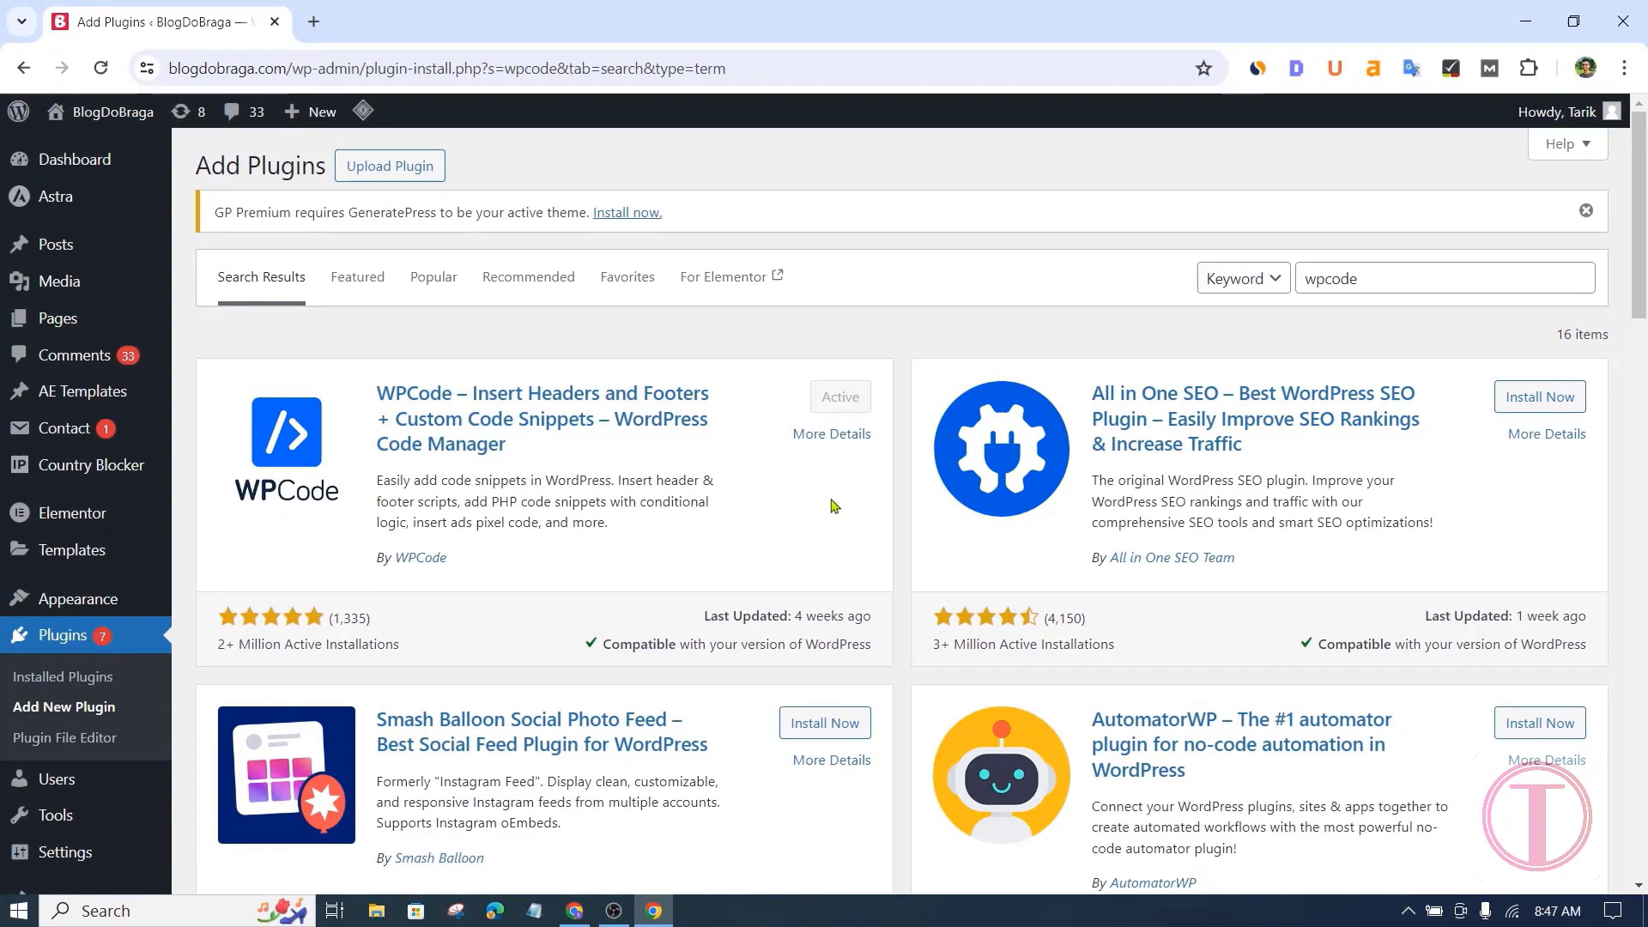
scroll(86, 465, down, 2)
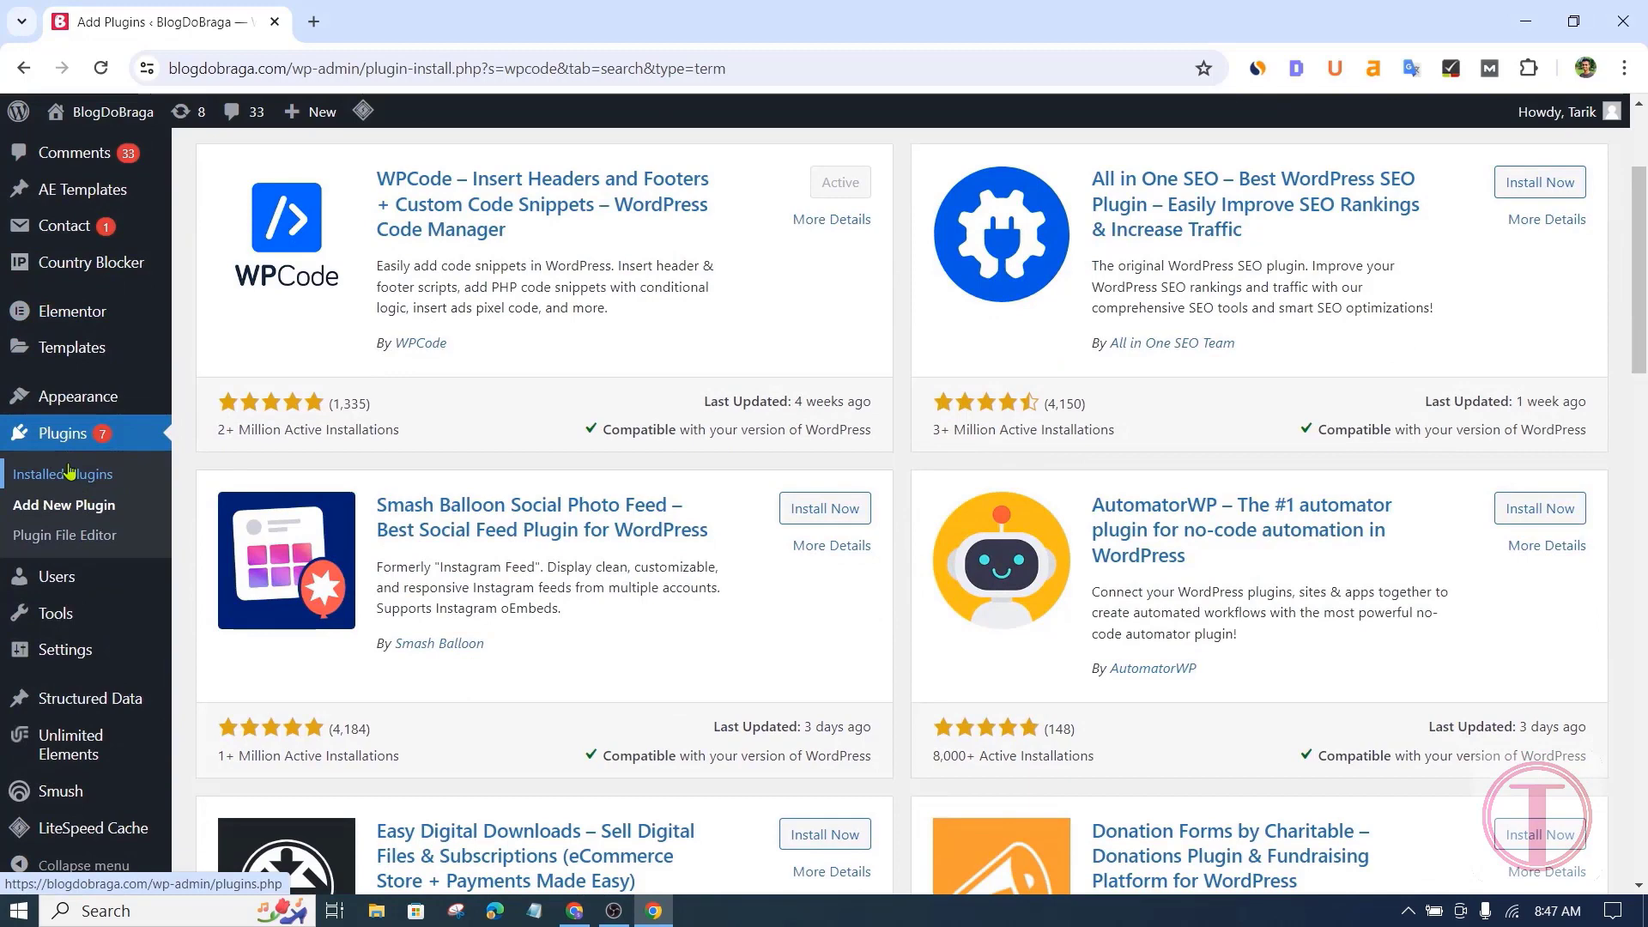
Go to WPCode's global Header & Footer settings from the installed plugins.
click(71, 471)
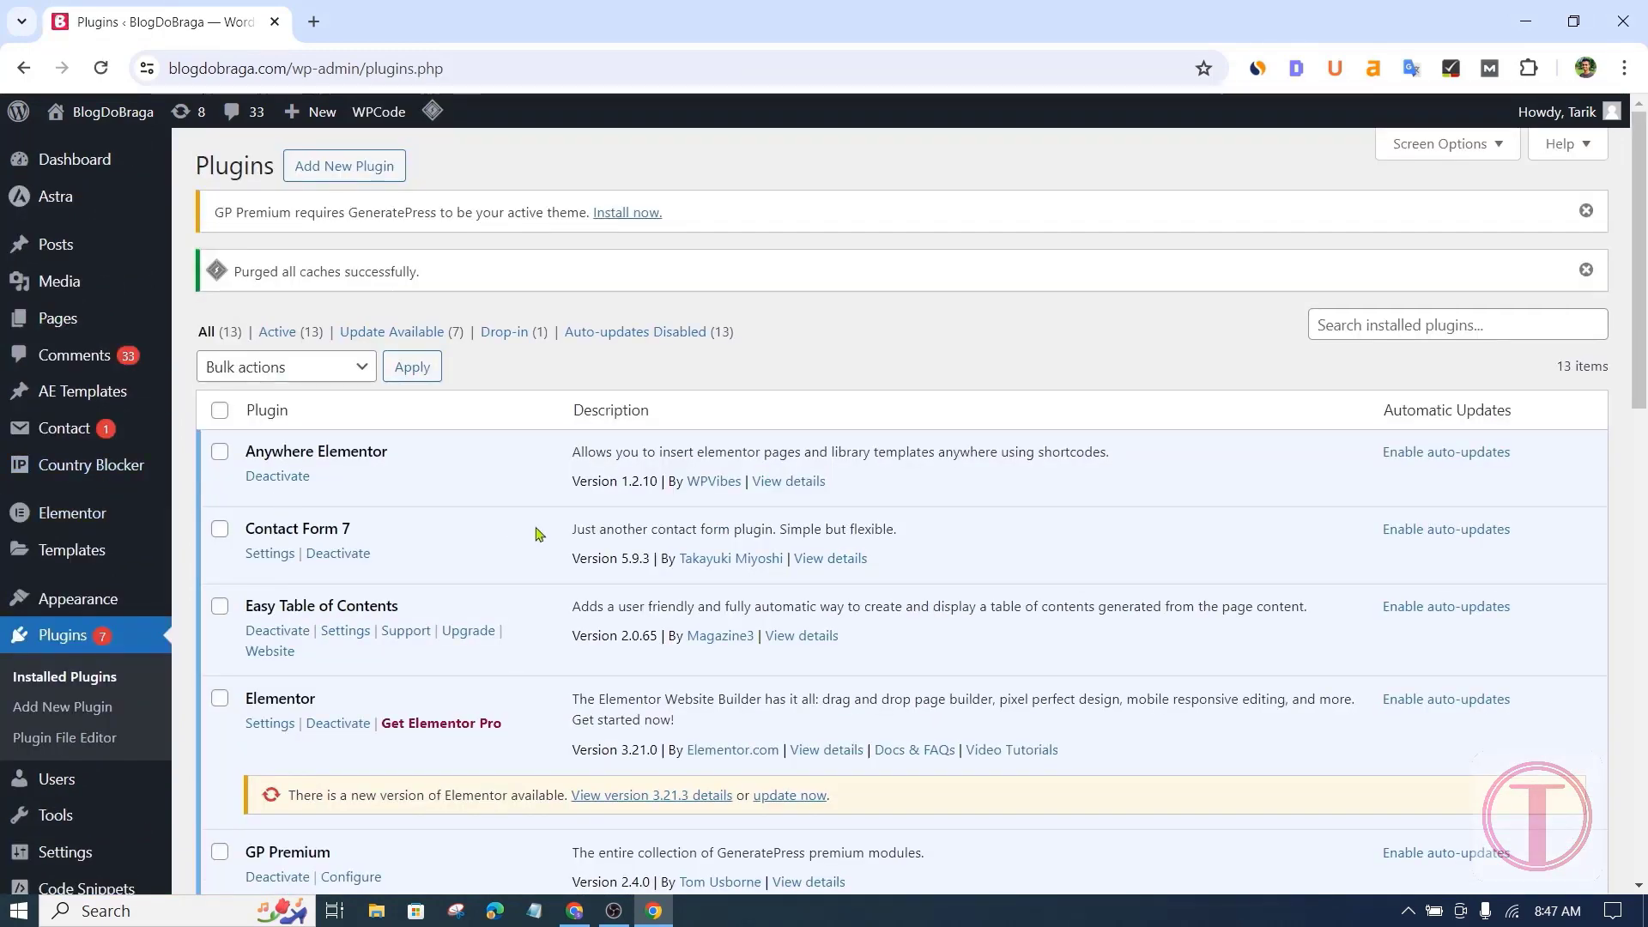
scroll(538, 534, down, 4)
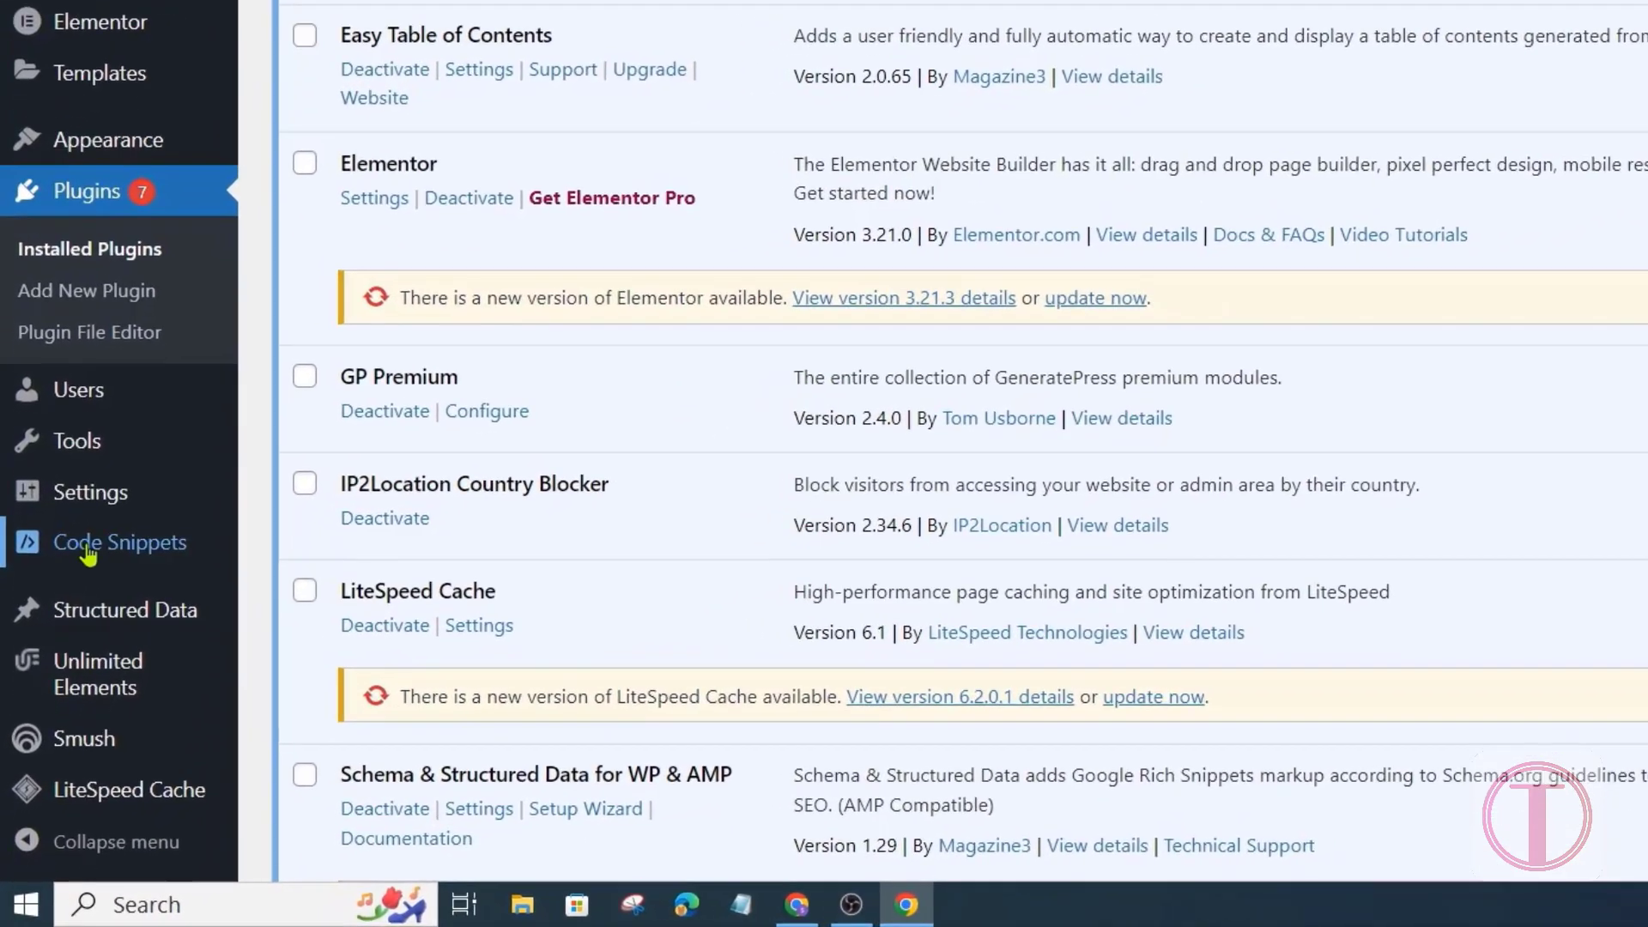
mouse_move(88, 650)
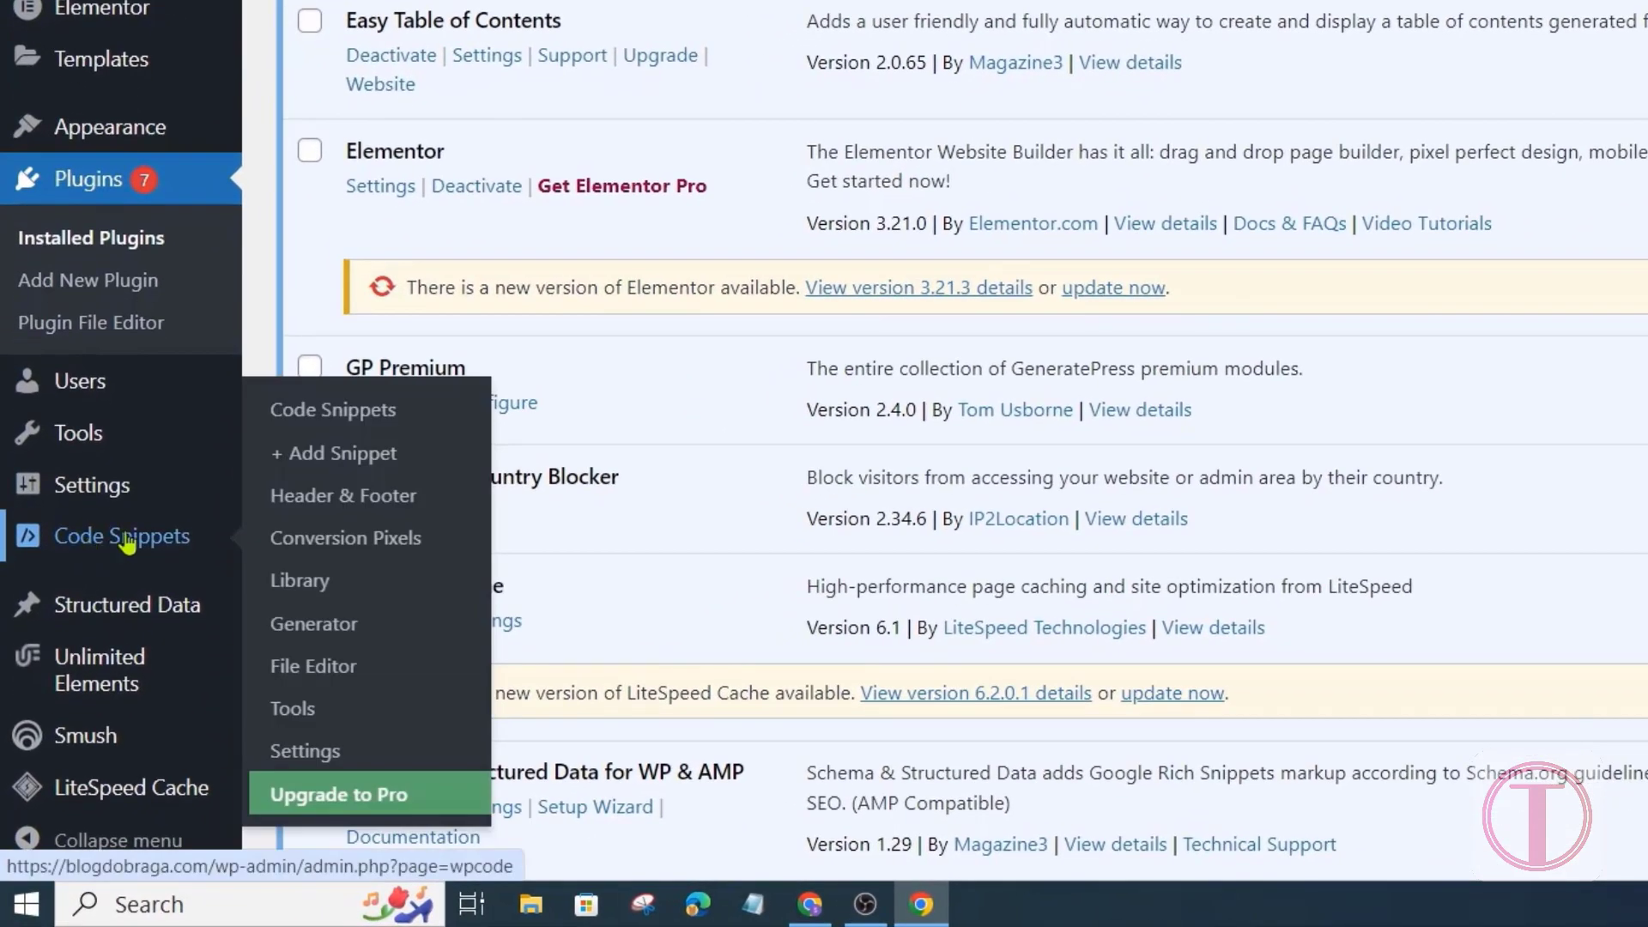
click(327, 496)
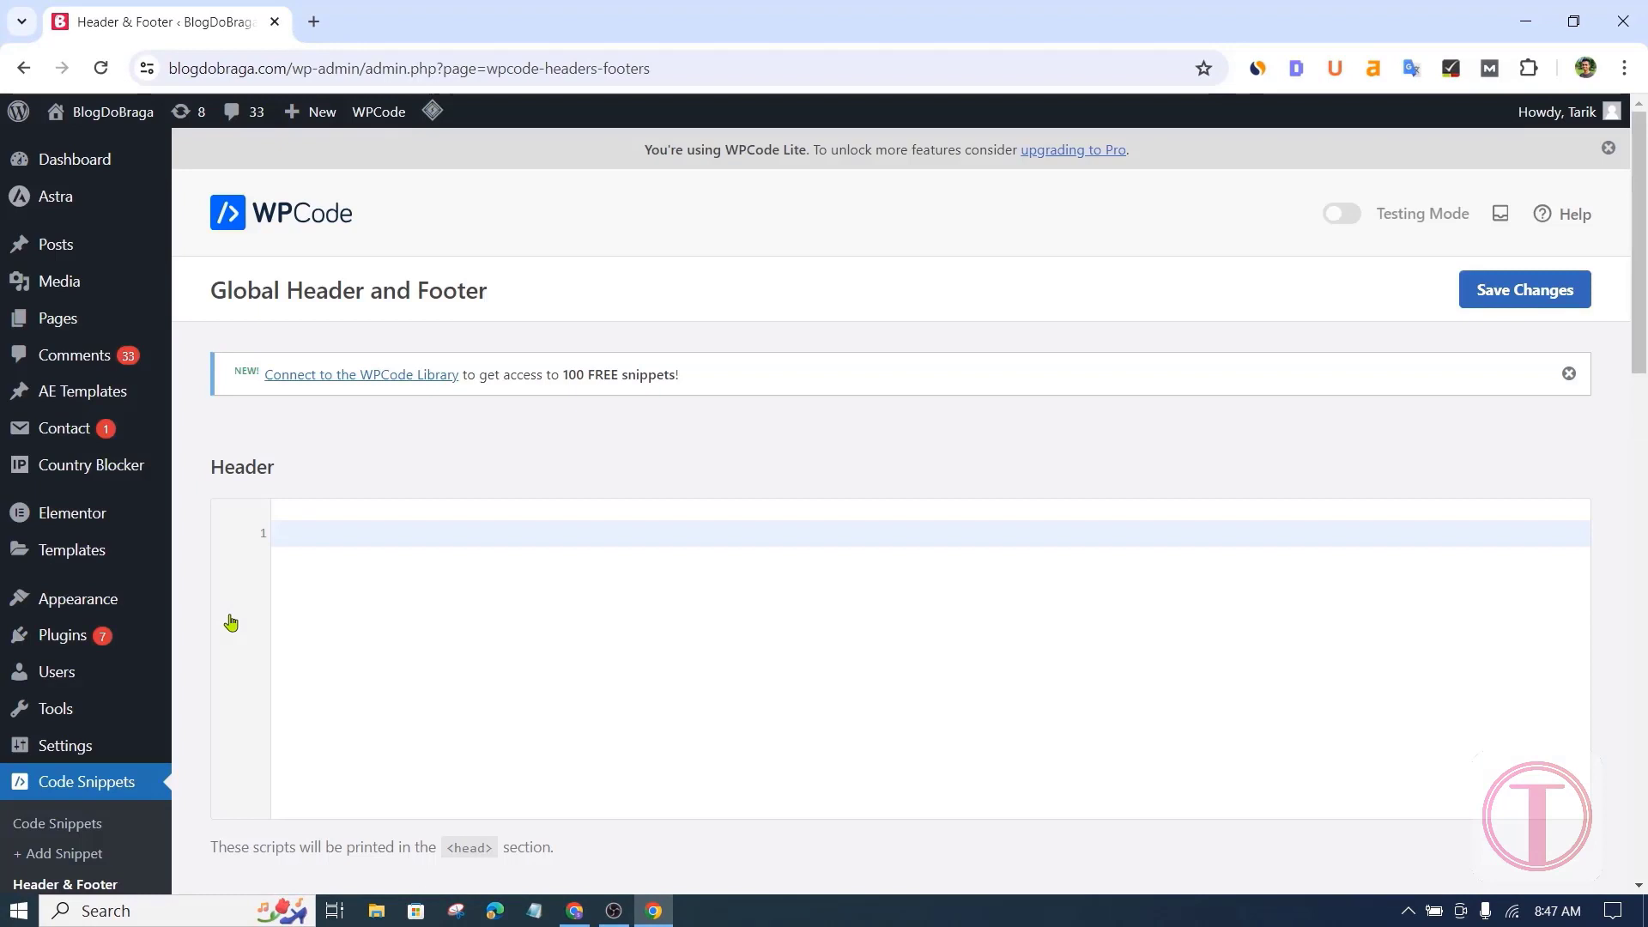
Paste the Google tag script into the Header box and save the changes.
scroll(759, 623, down, 1)
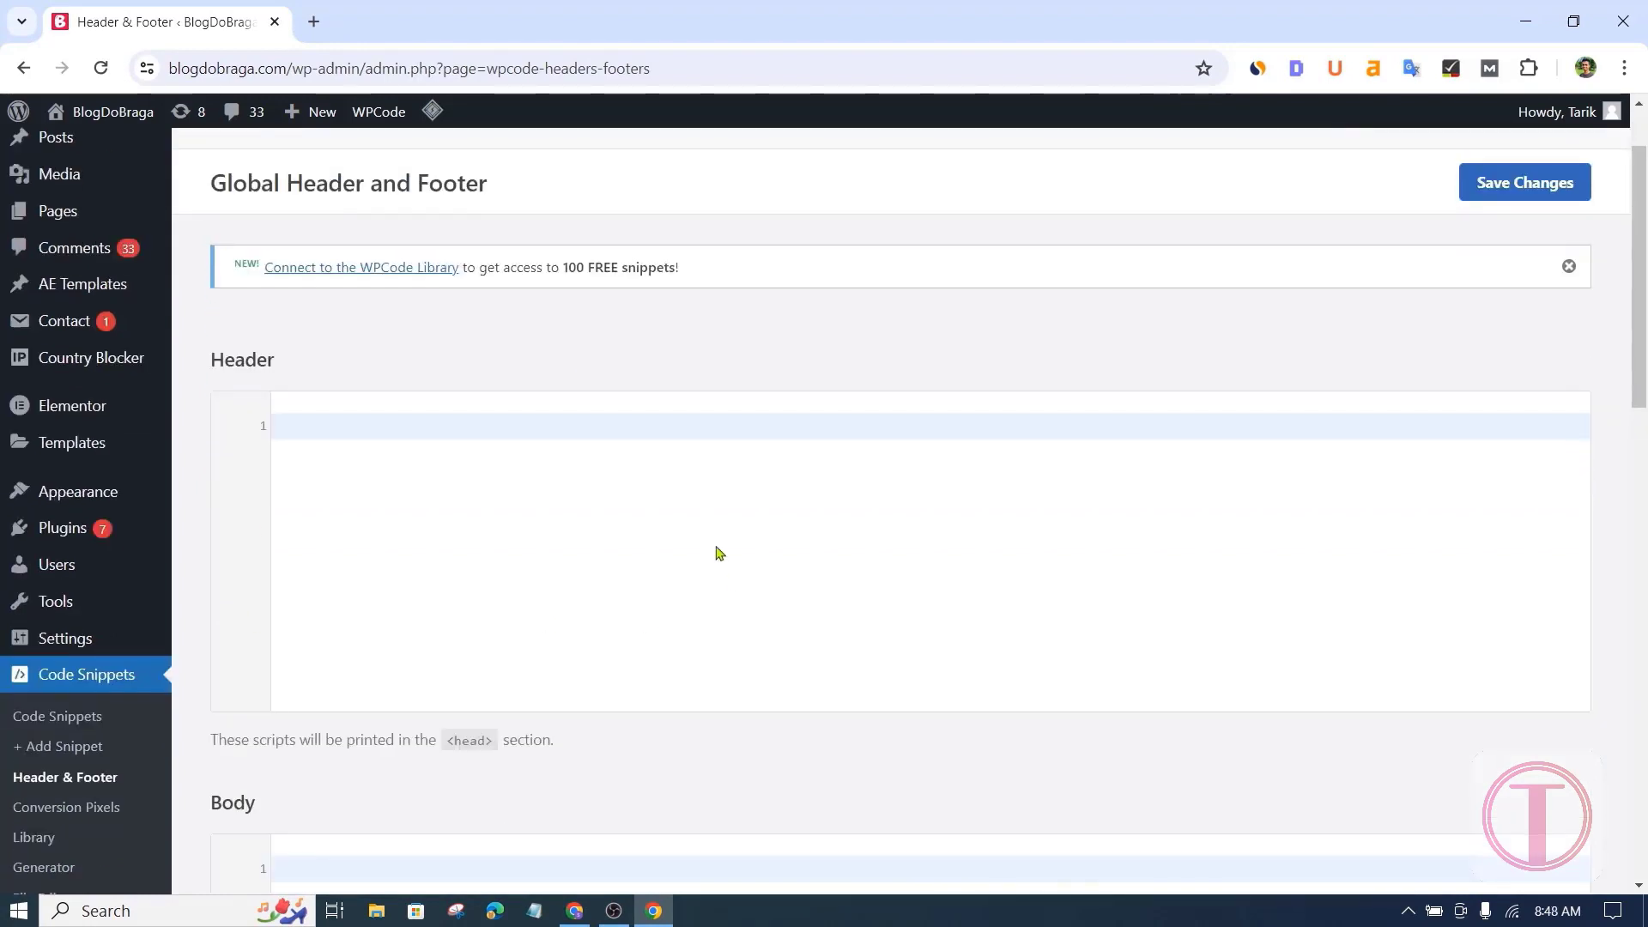
right_click(301, 436)
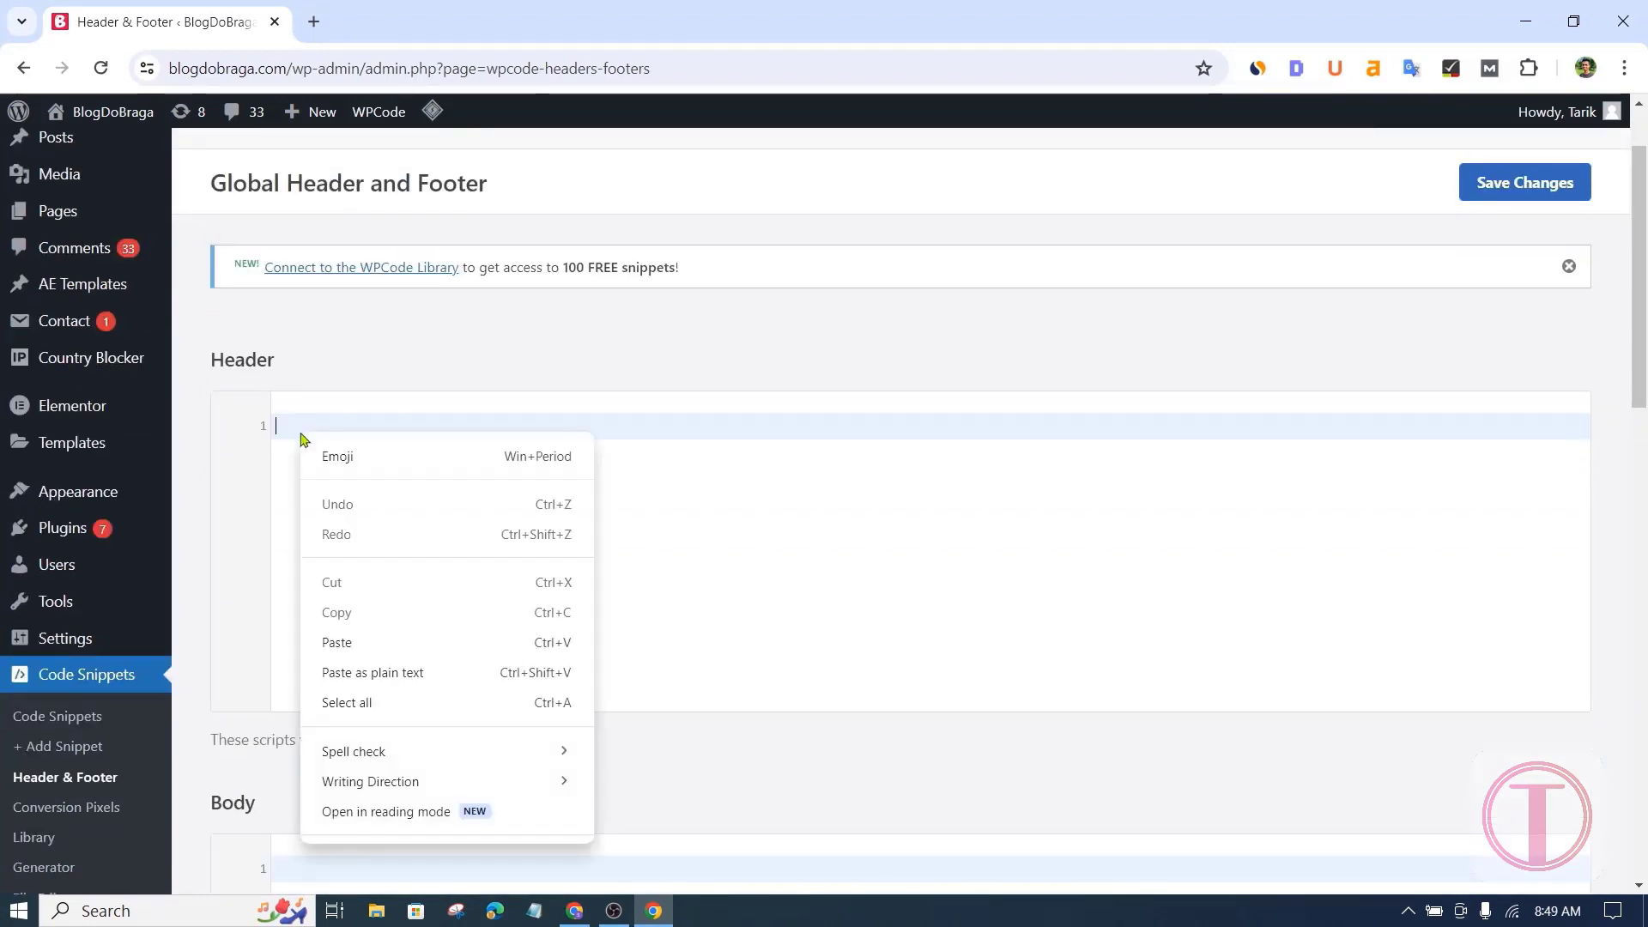
click(339, 644)
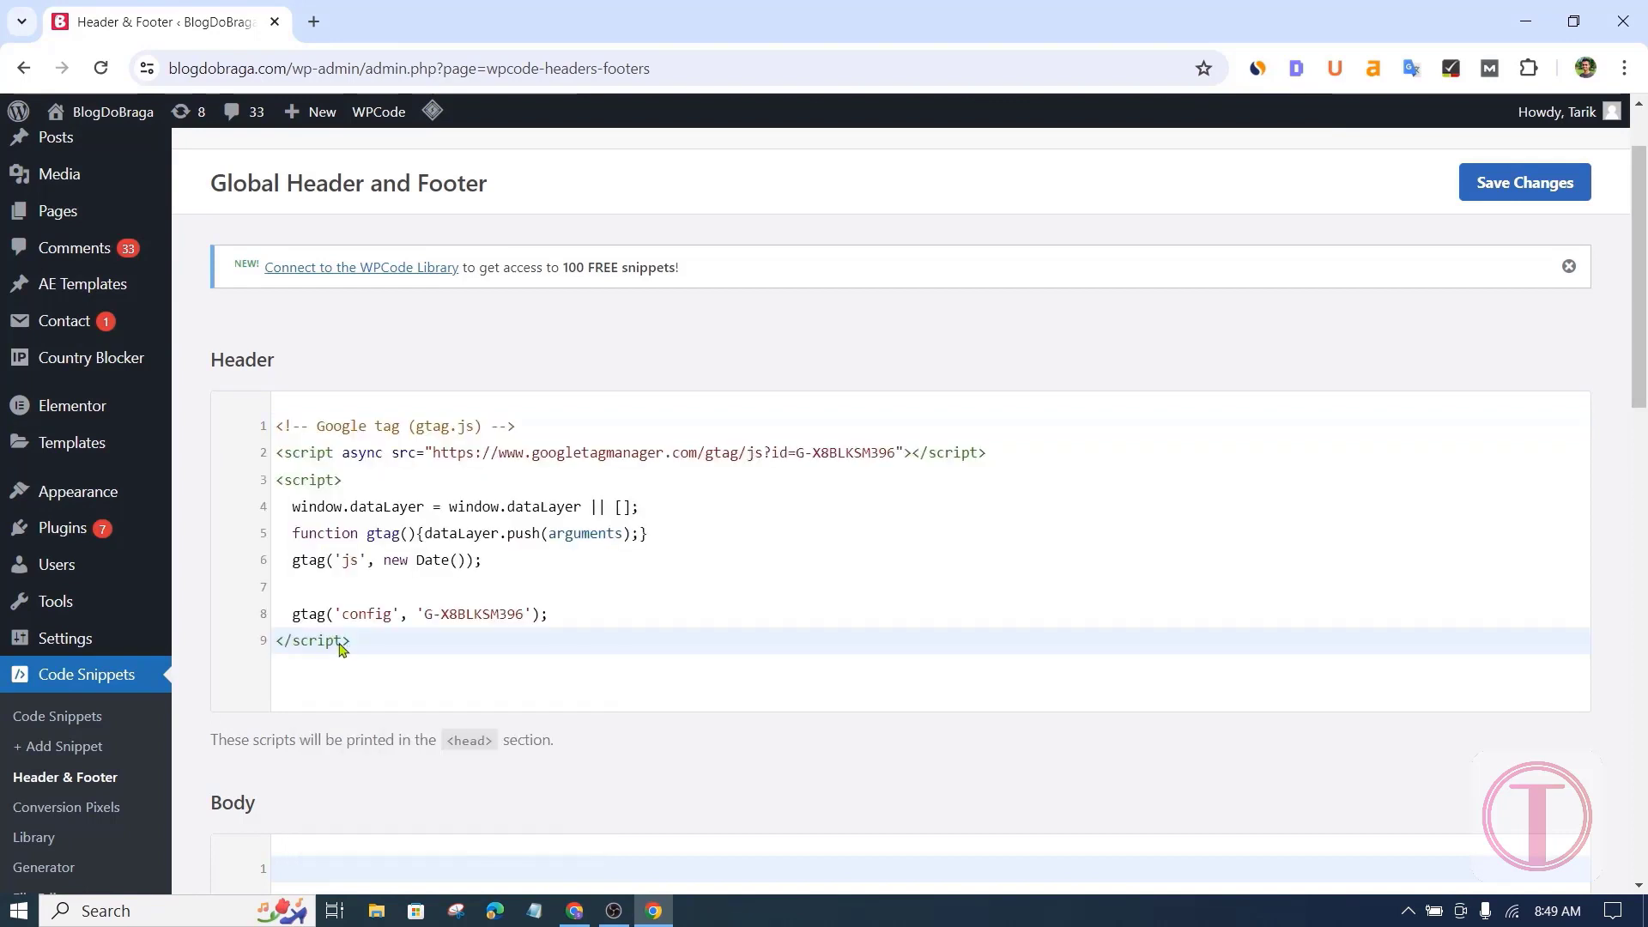
scroll(1257, 457, up, 1)
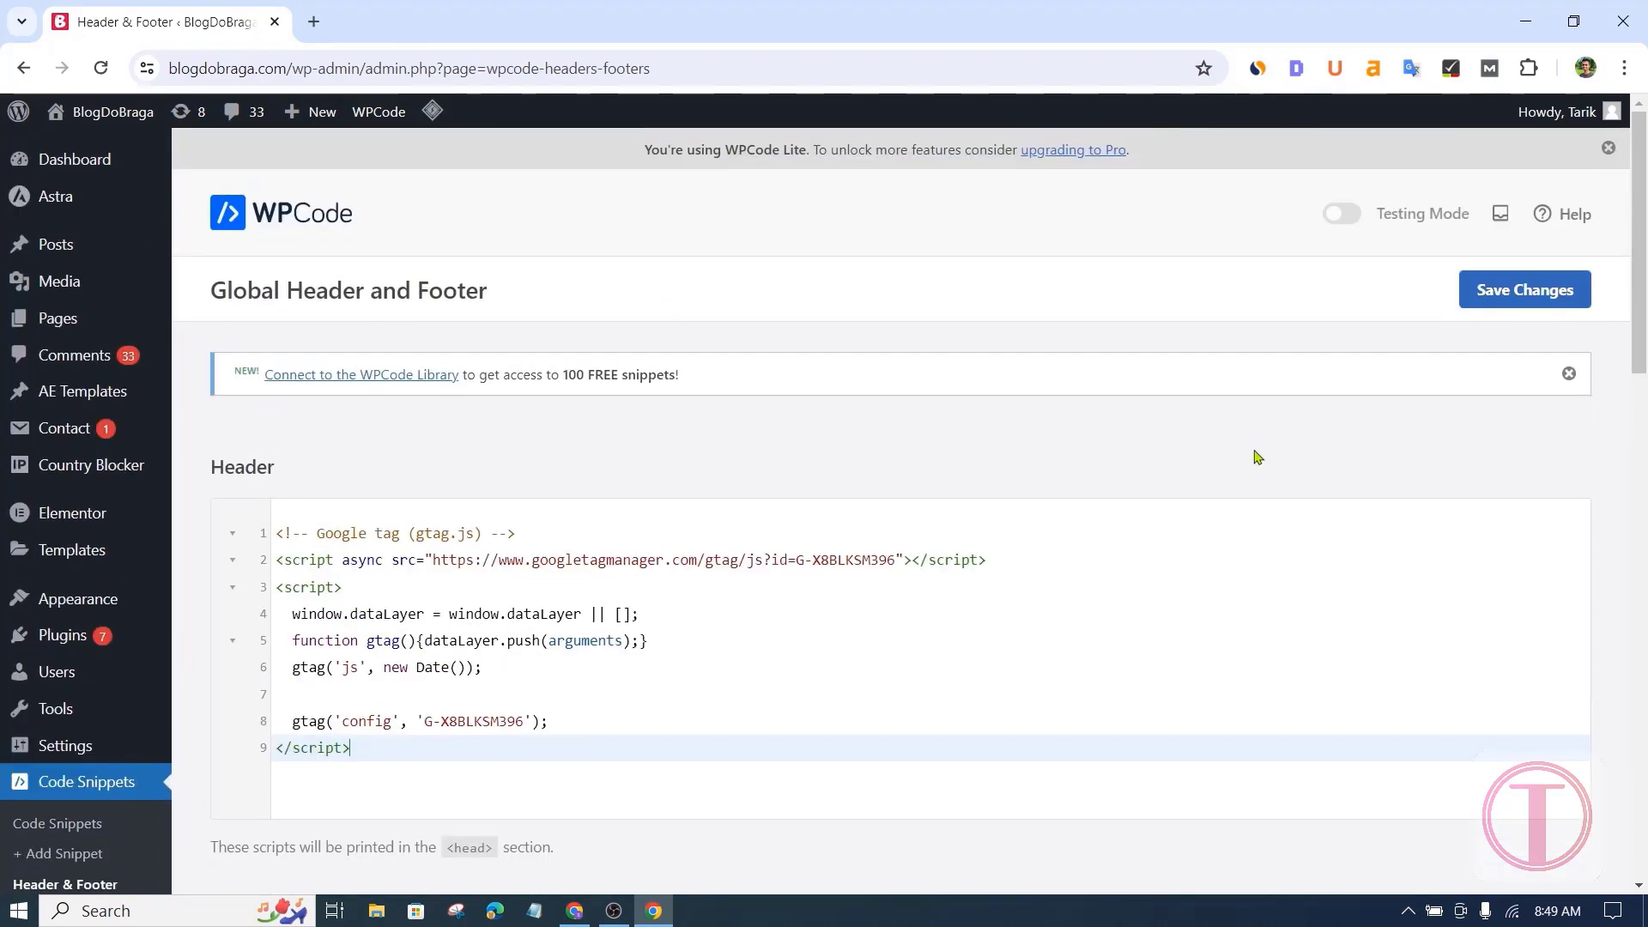
click(1521, 292)
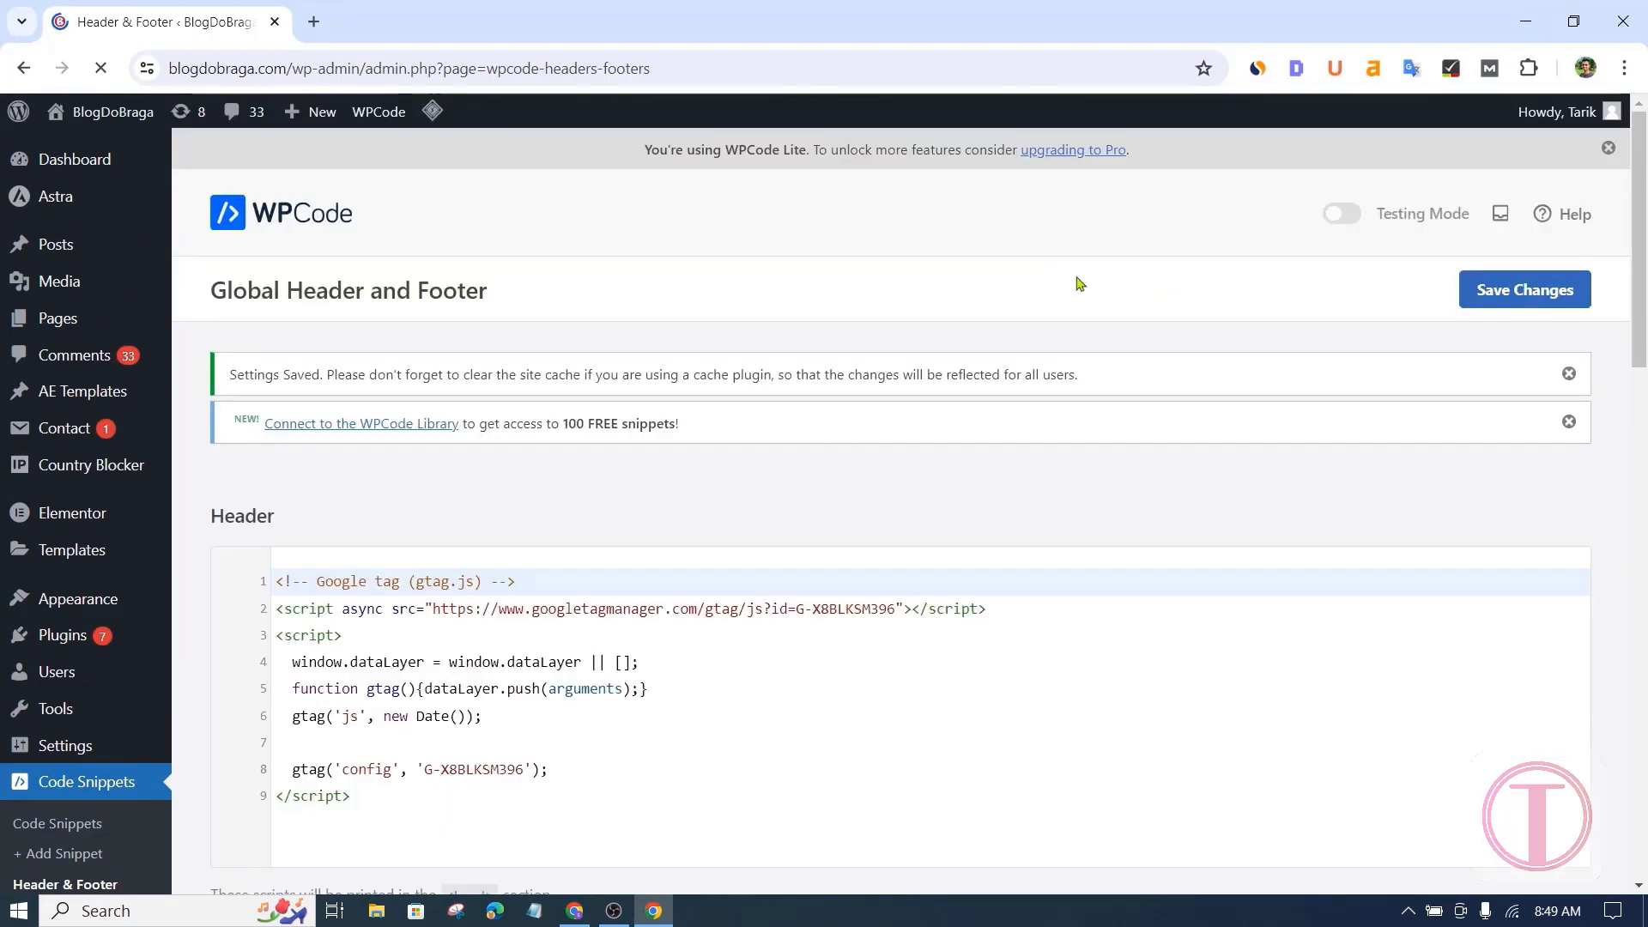
click(574, 910)
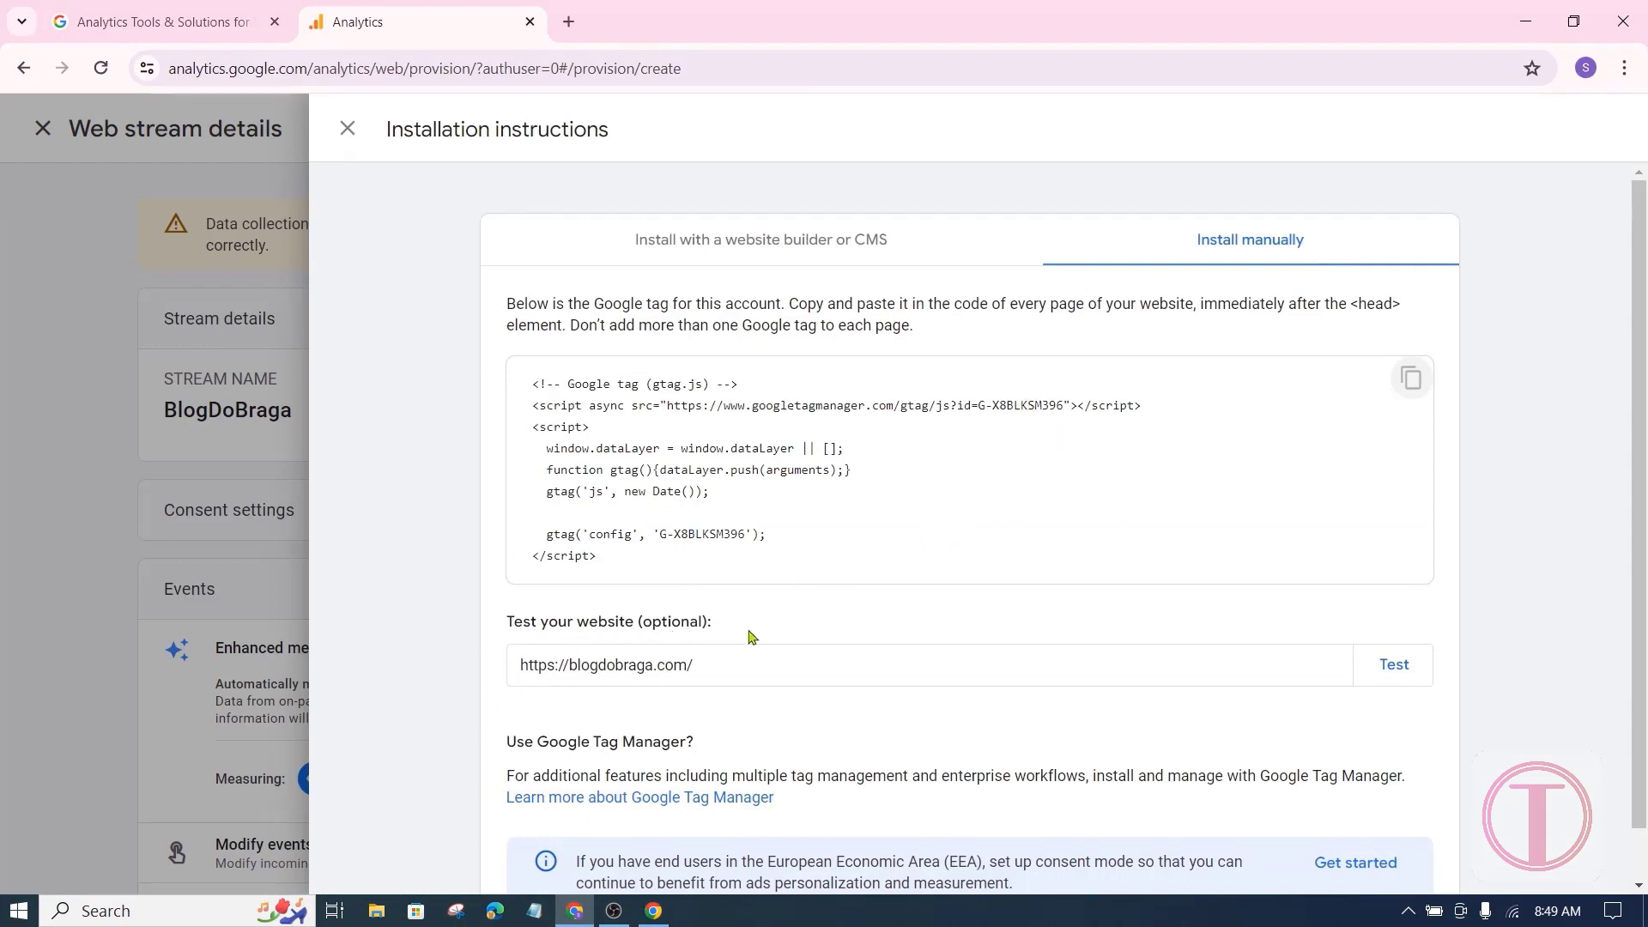
scroll(1402, 666, down, 1)
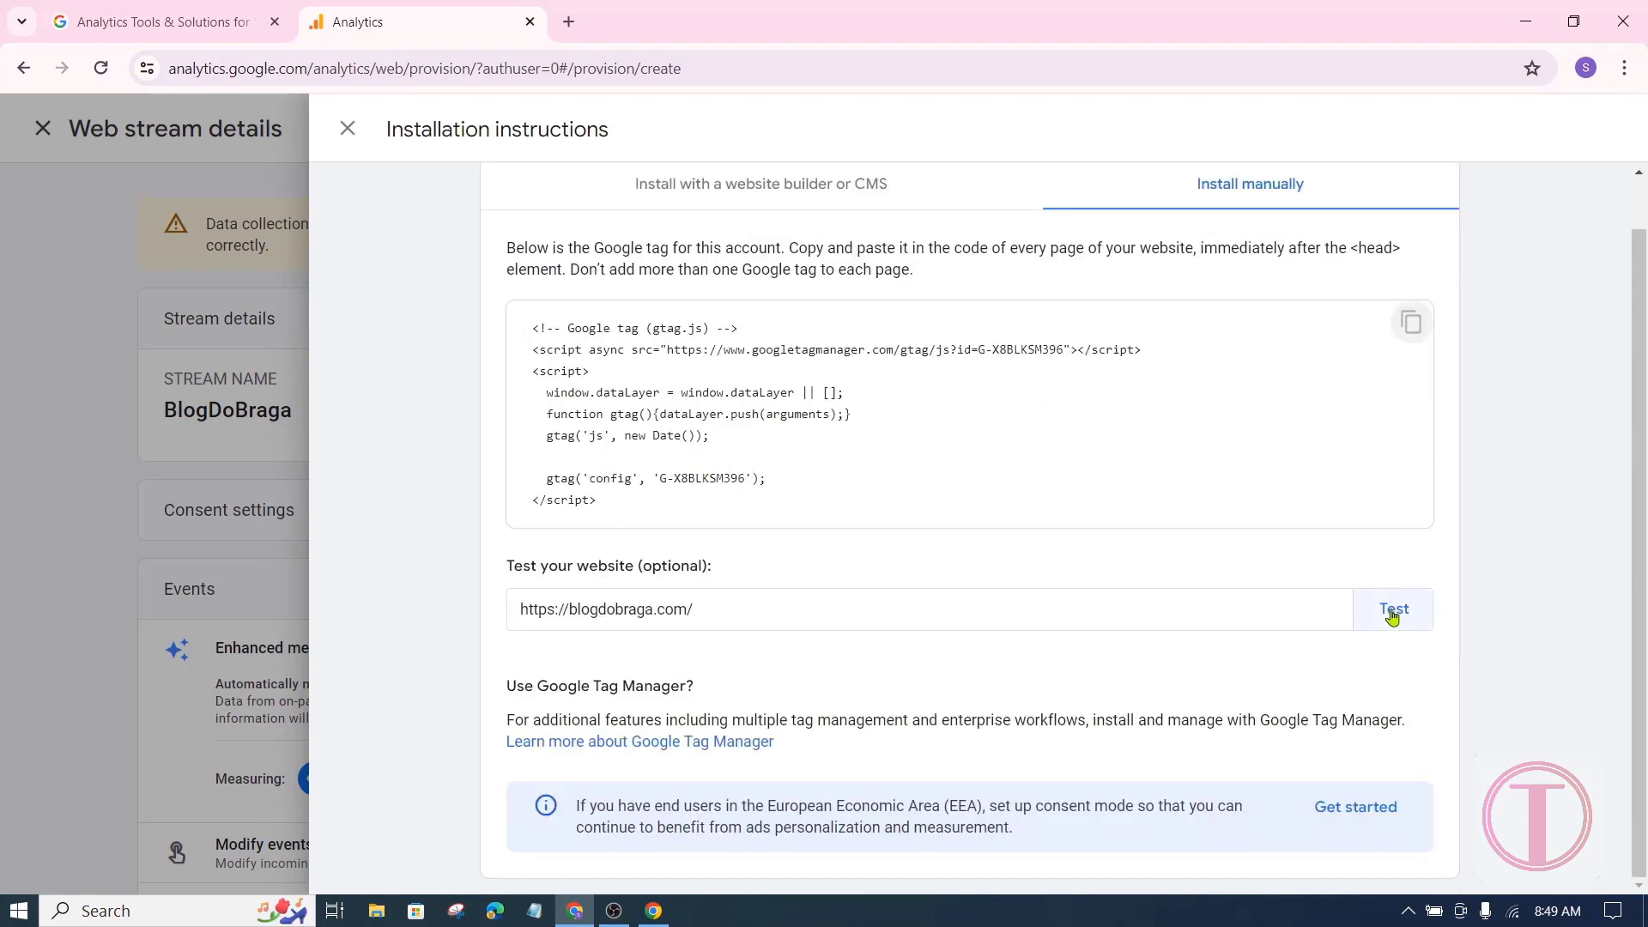
click(1393, 611)
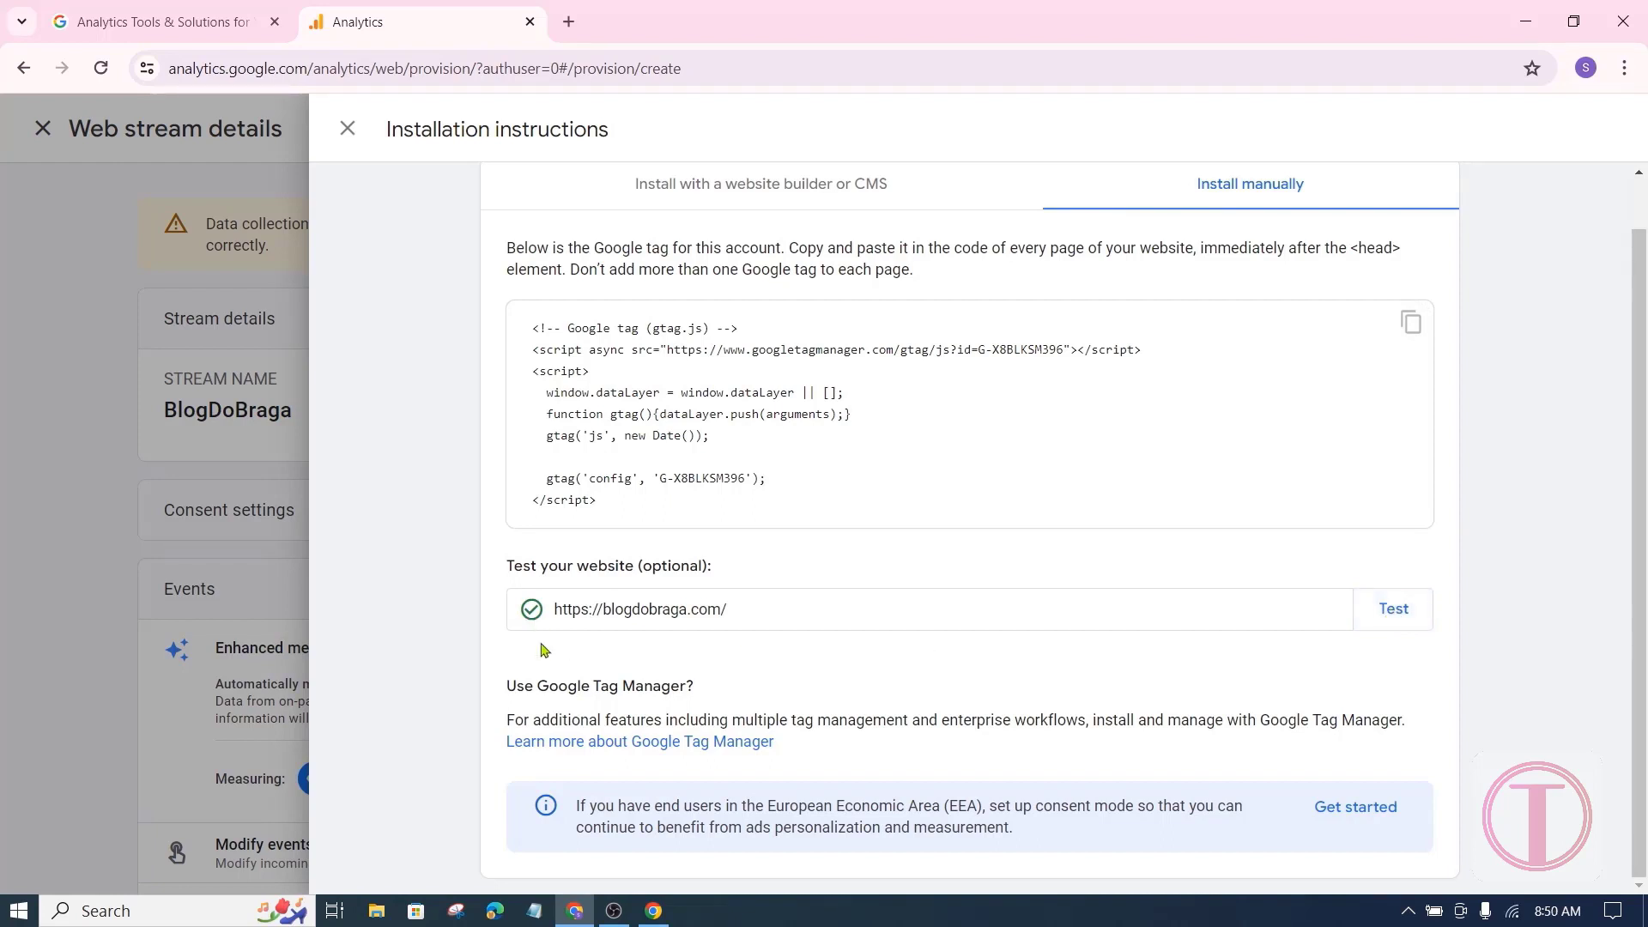
Copy the stream's Measurement ID G-X8BLKSM396 and save it in Blogger's Google Analytics setting.
click(348, 129)
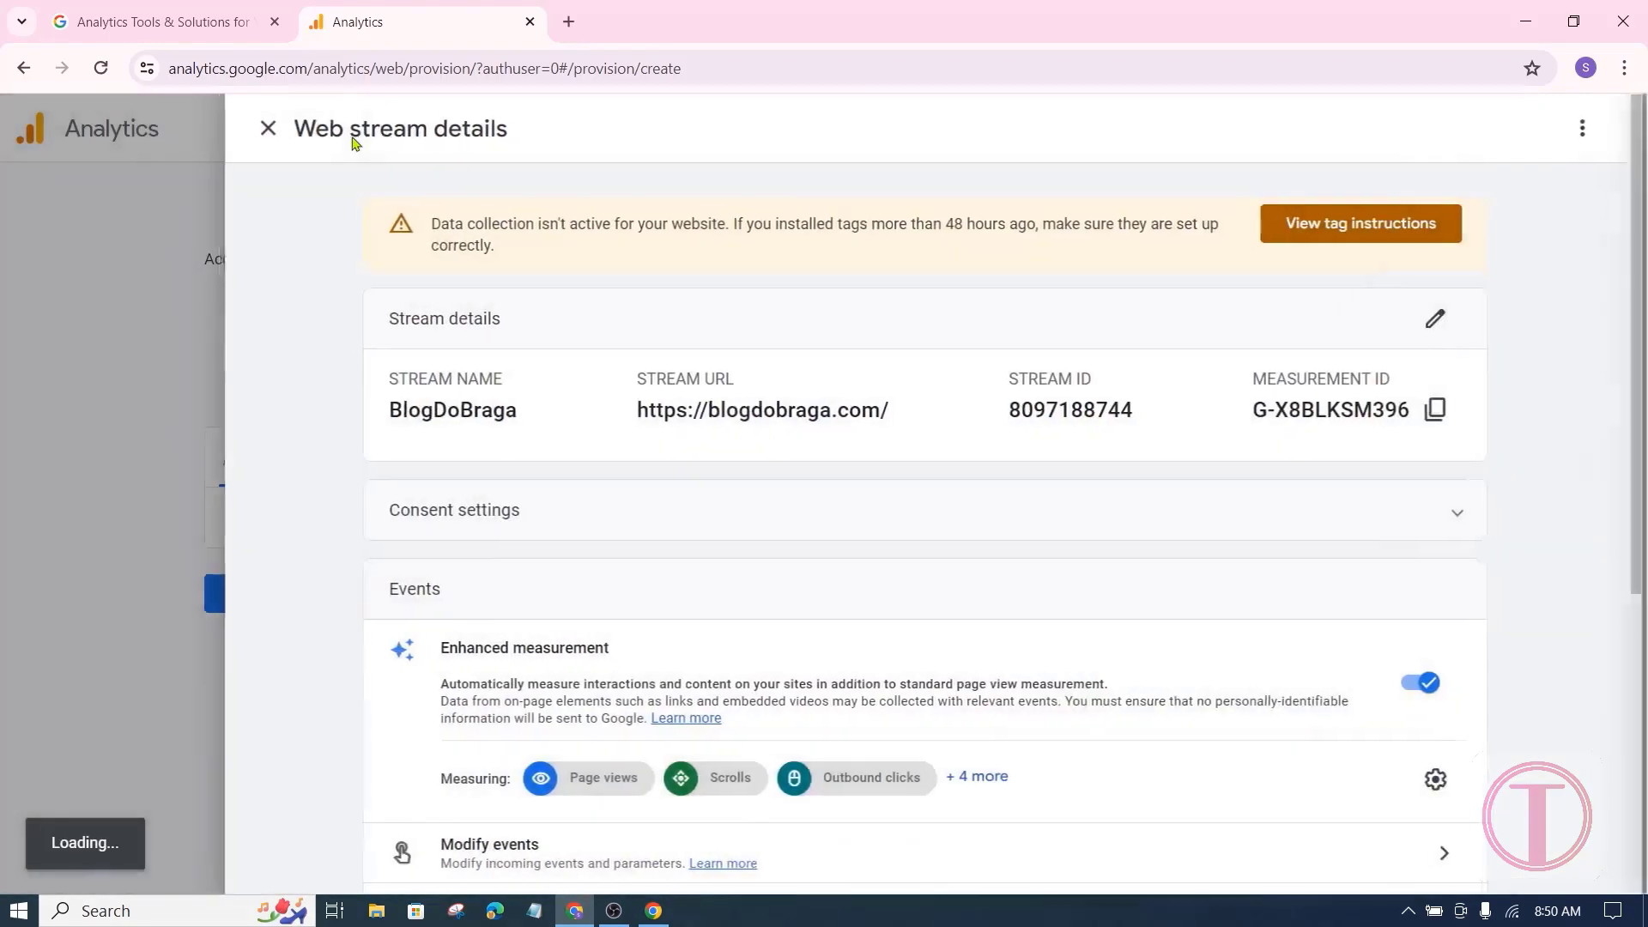
click(1443, 412)
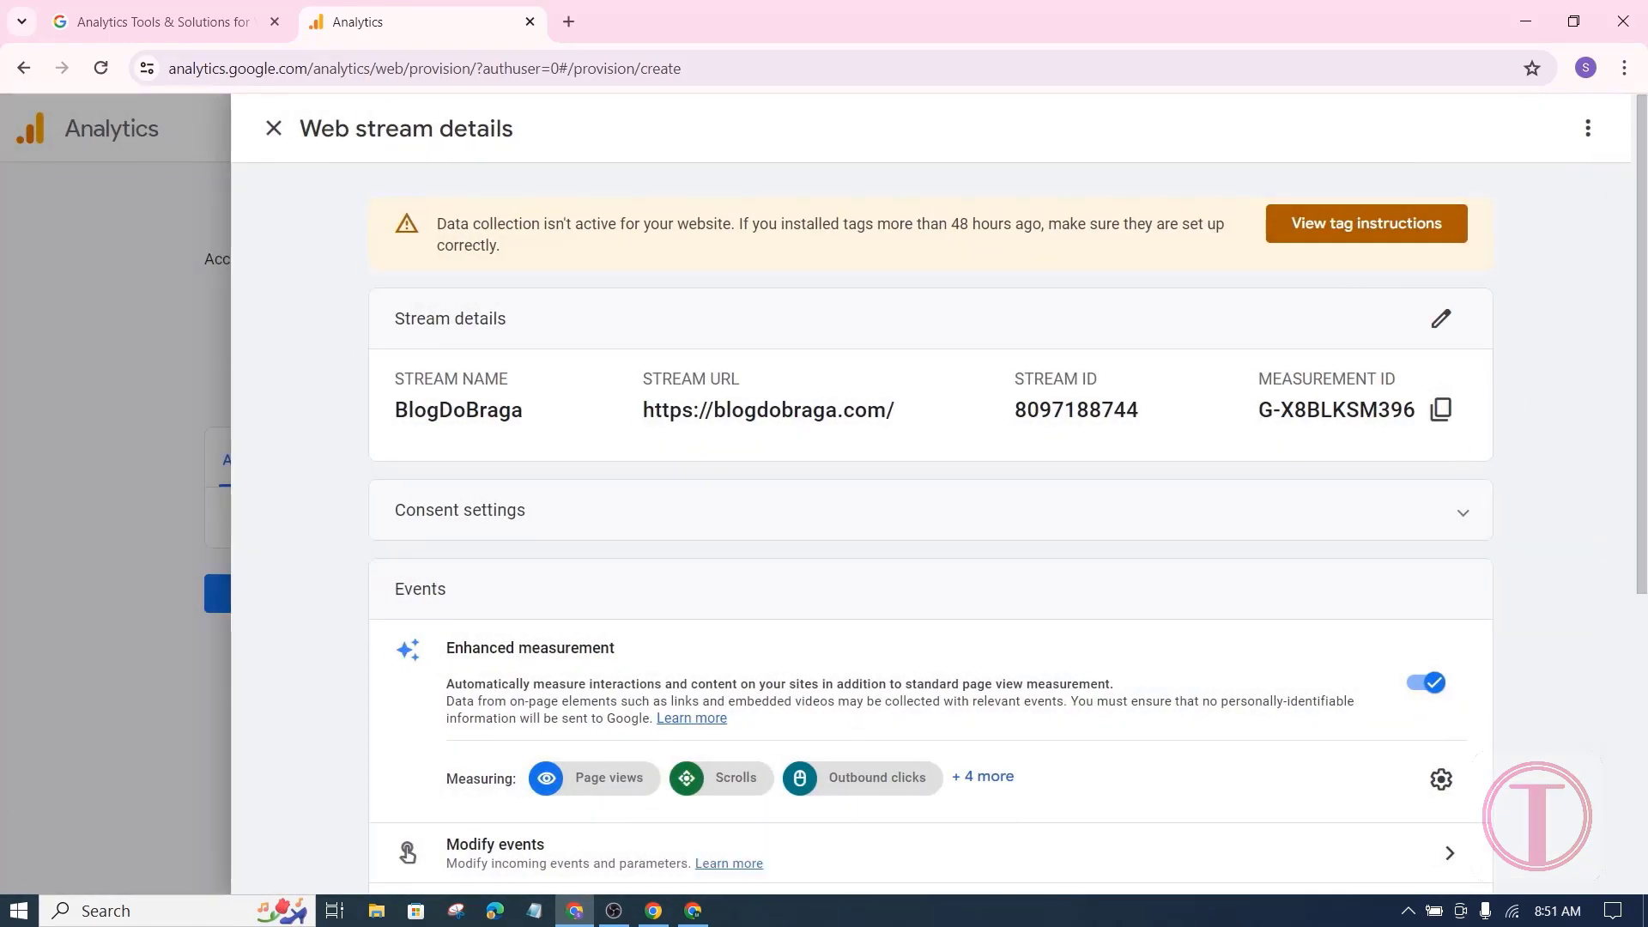
click(711, 820)
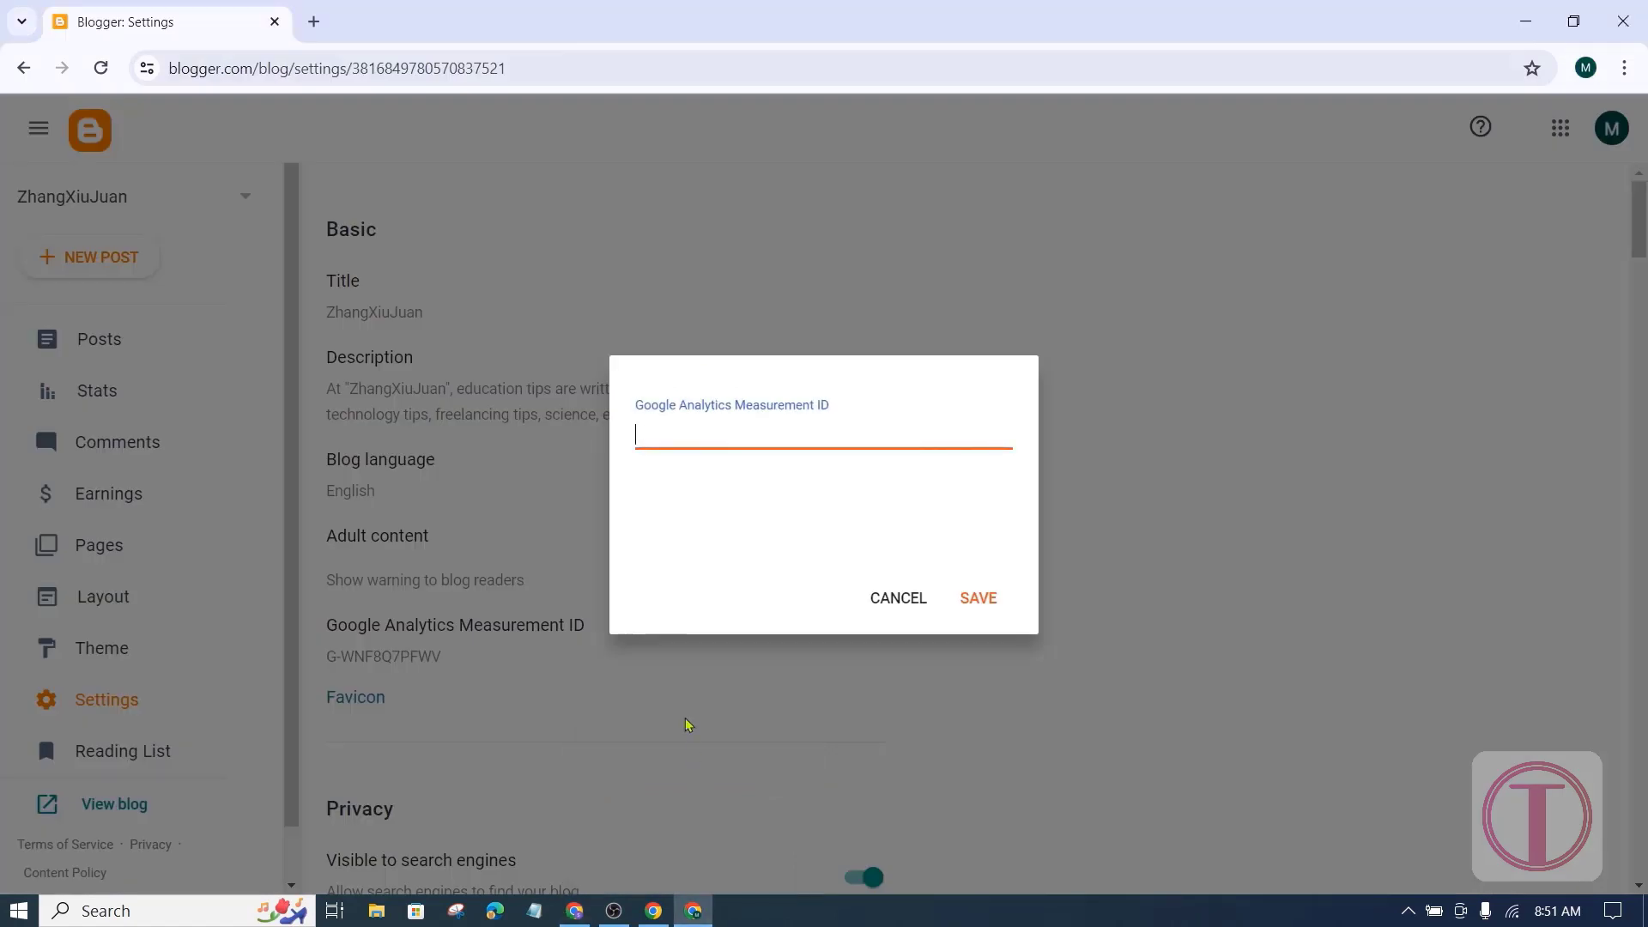
right_click(659, 432)
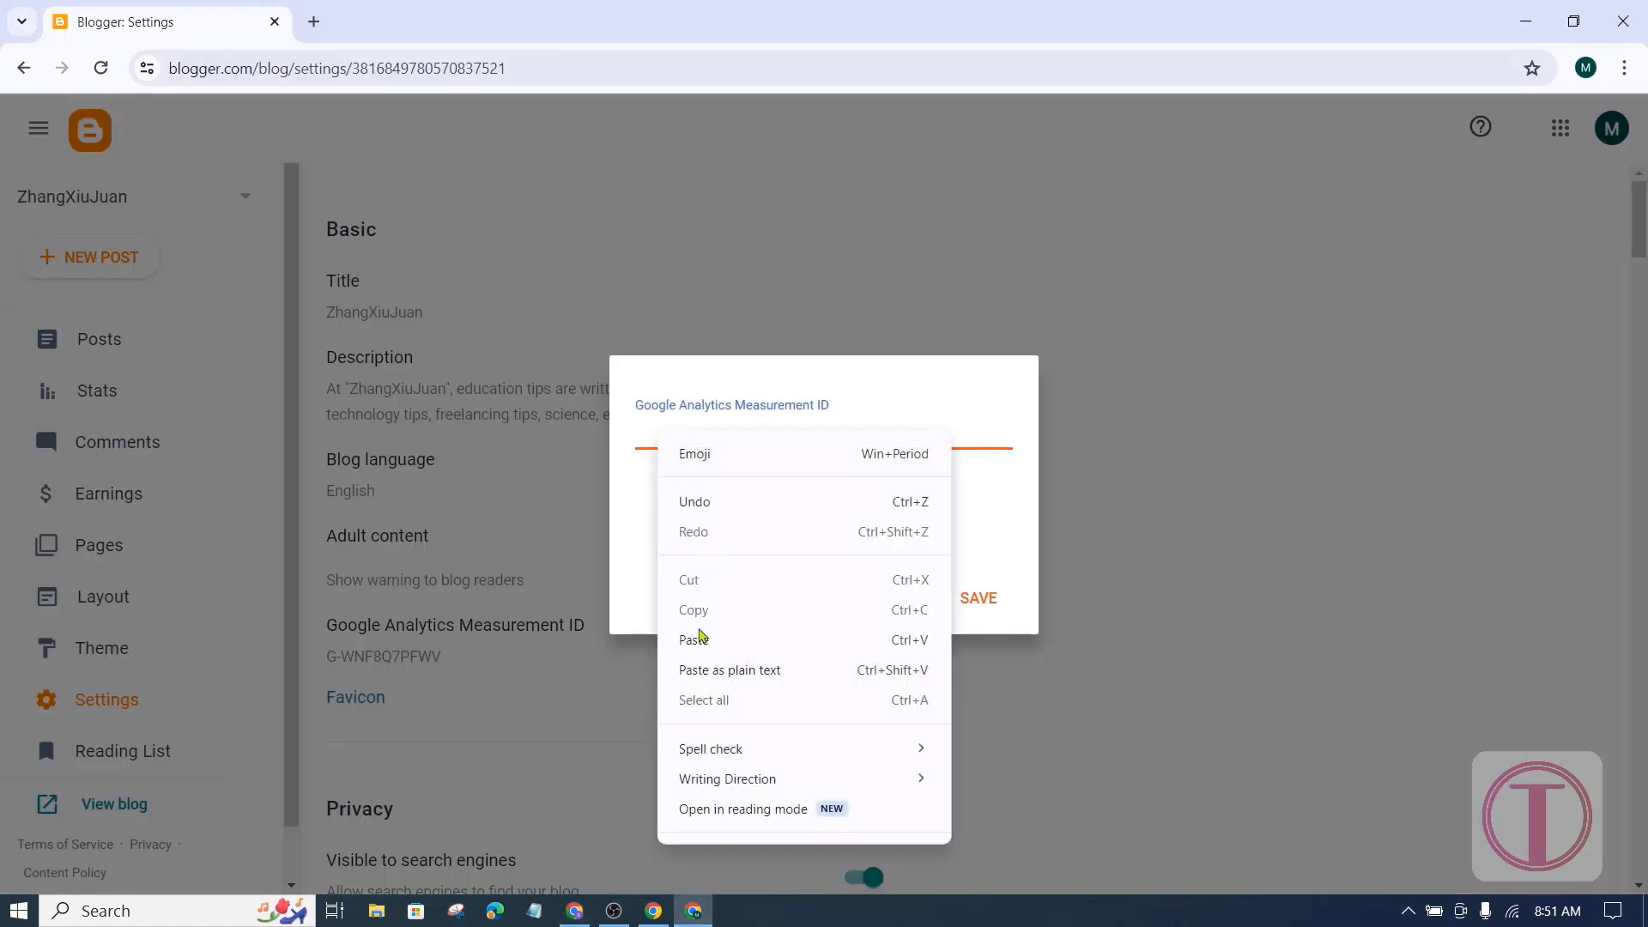
click(694, 641)
click(969, 612)
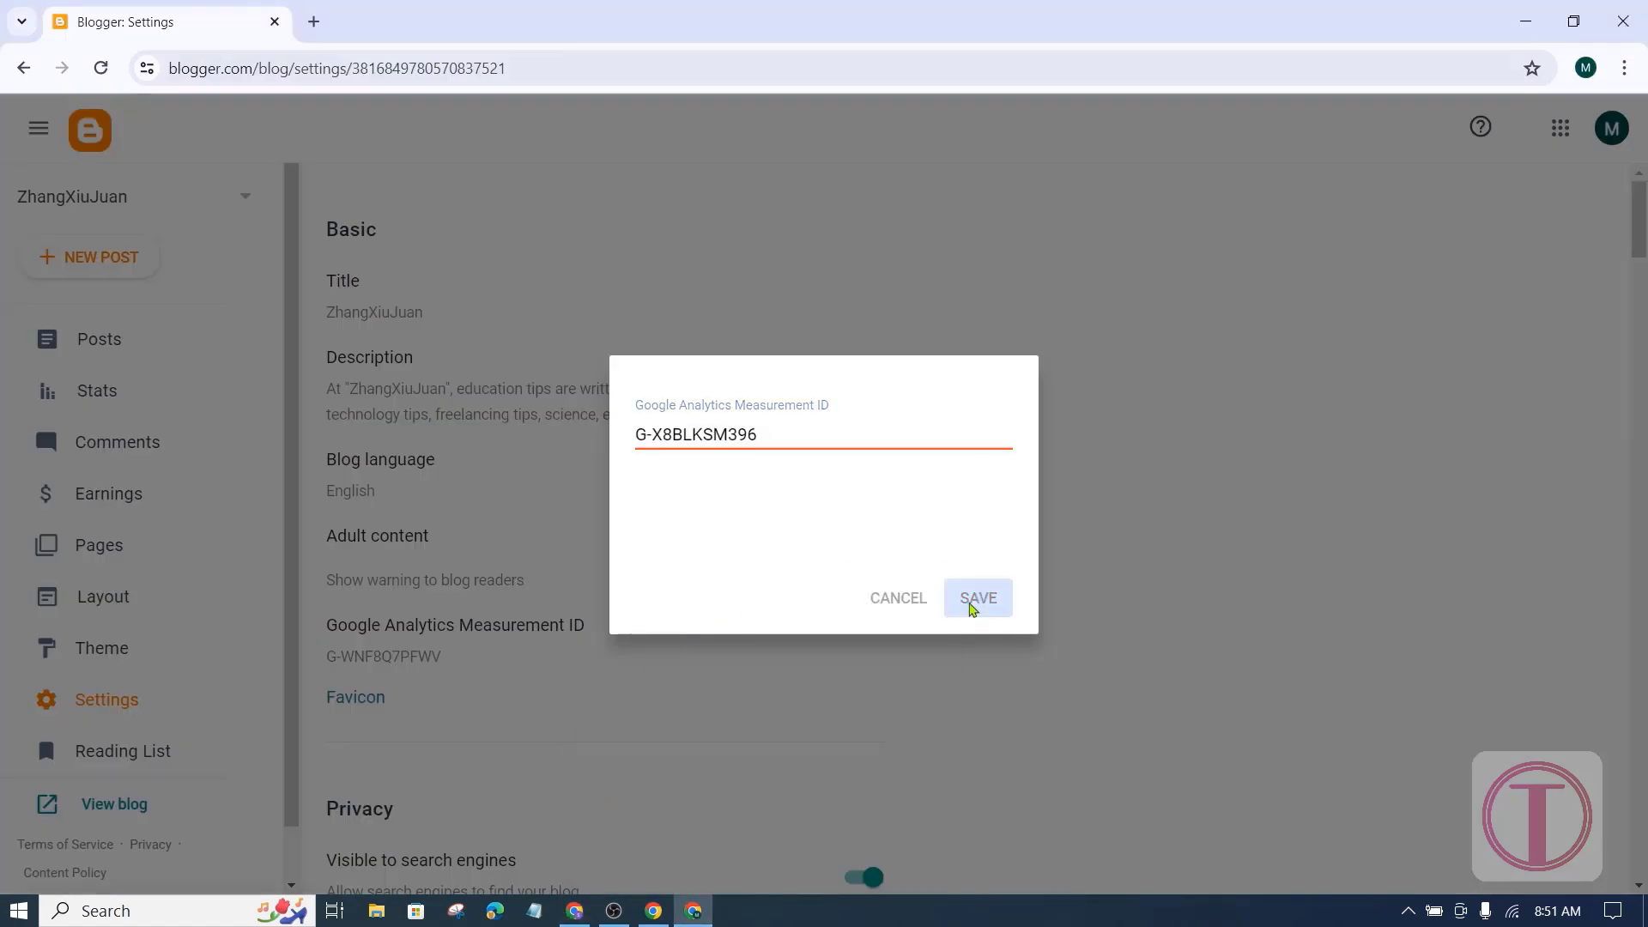
key(alt+Tab)
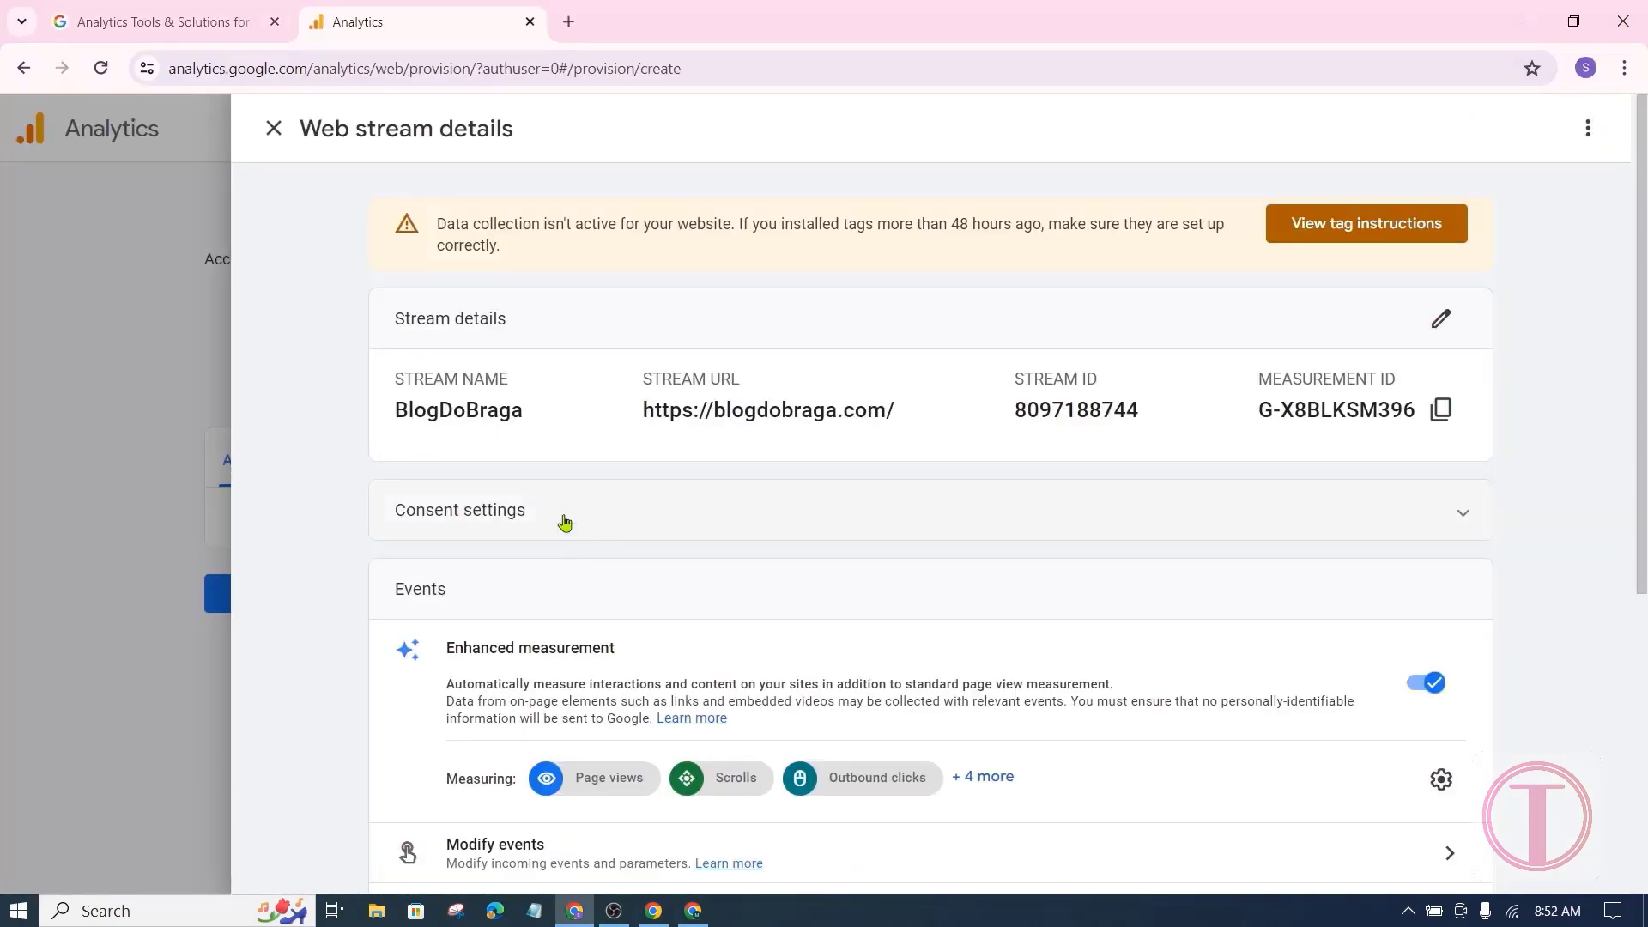
Finish the data collection step, continue to Home and save the email communication preferences.
click(276, 134)
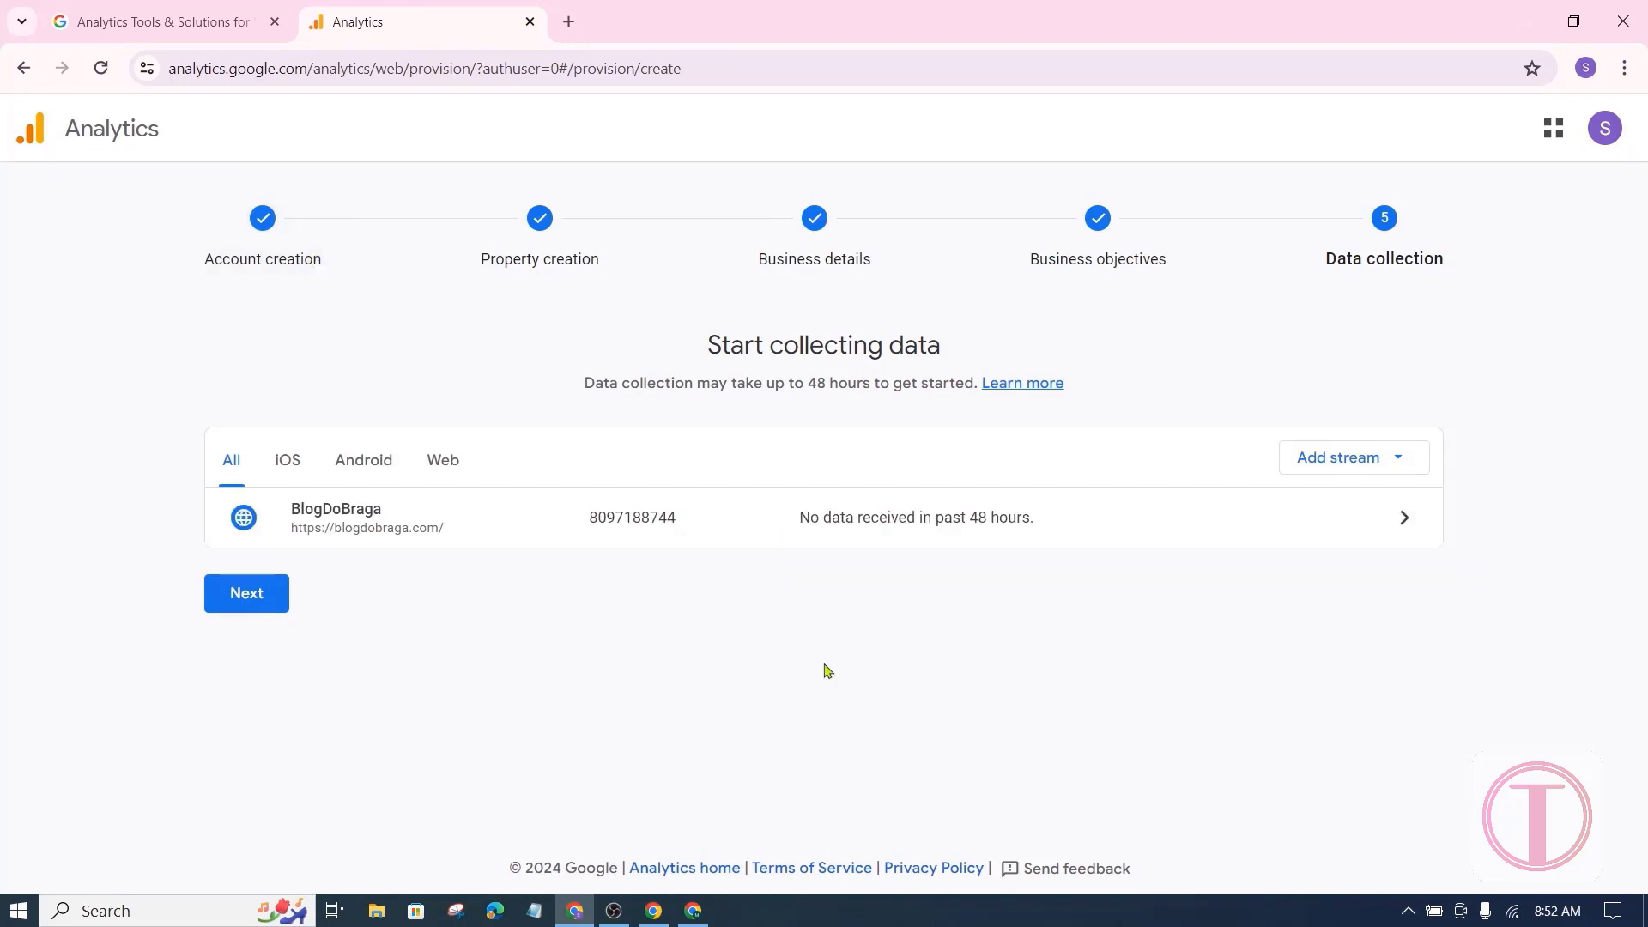
click(245, 601)
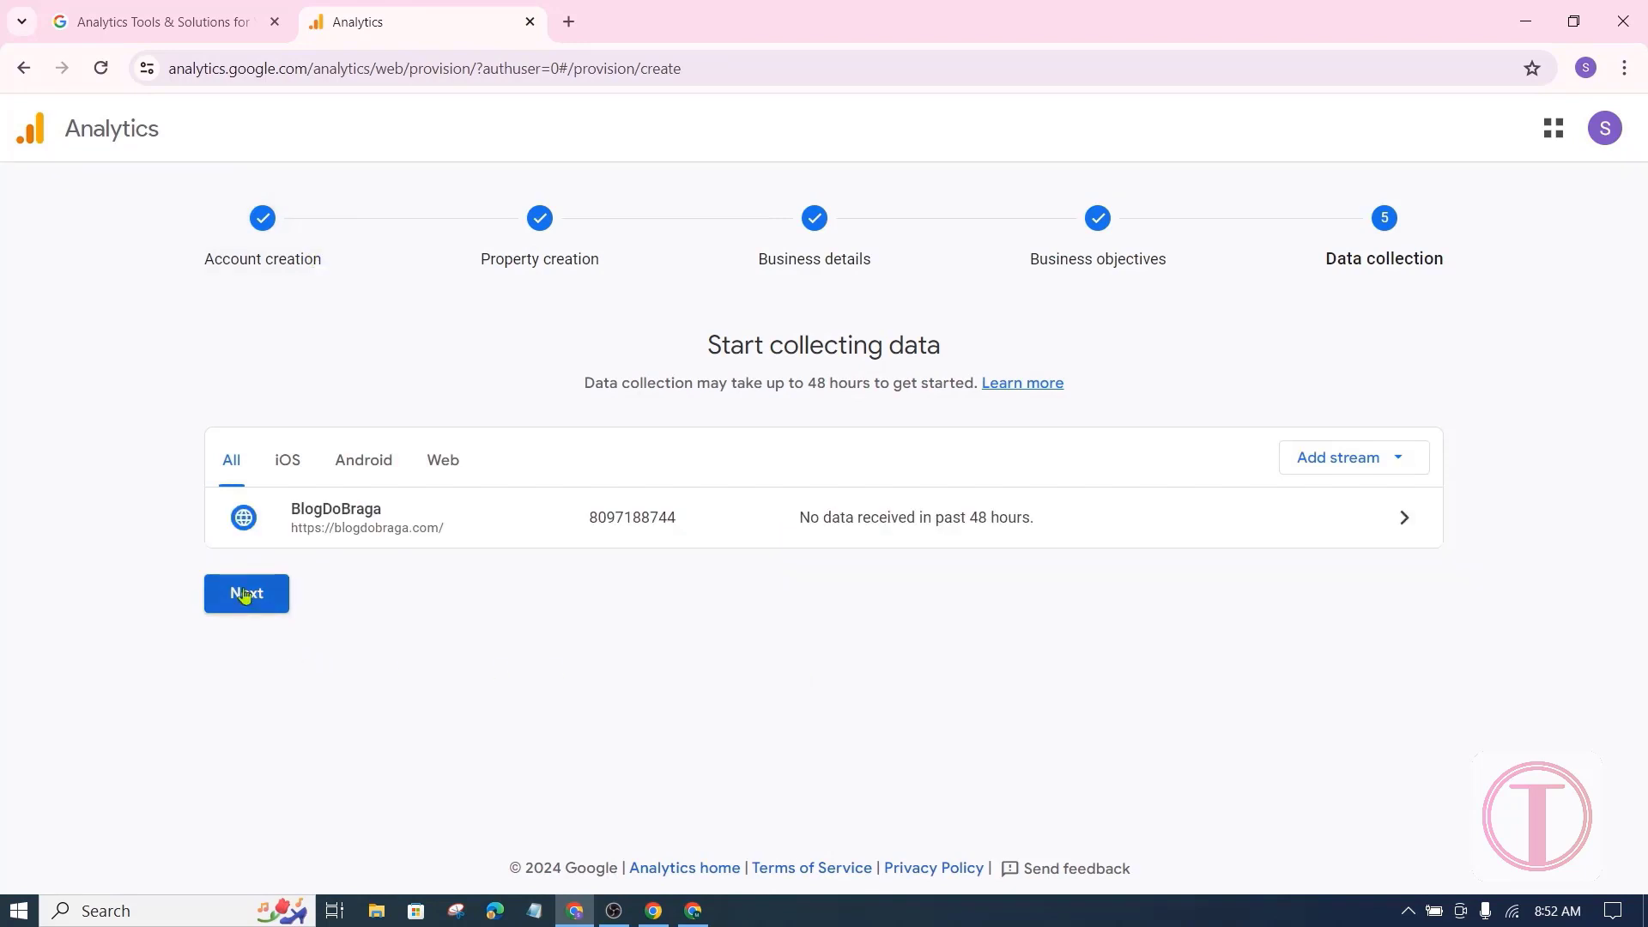
scroll(618, 570, down, 2)
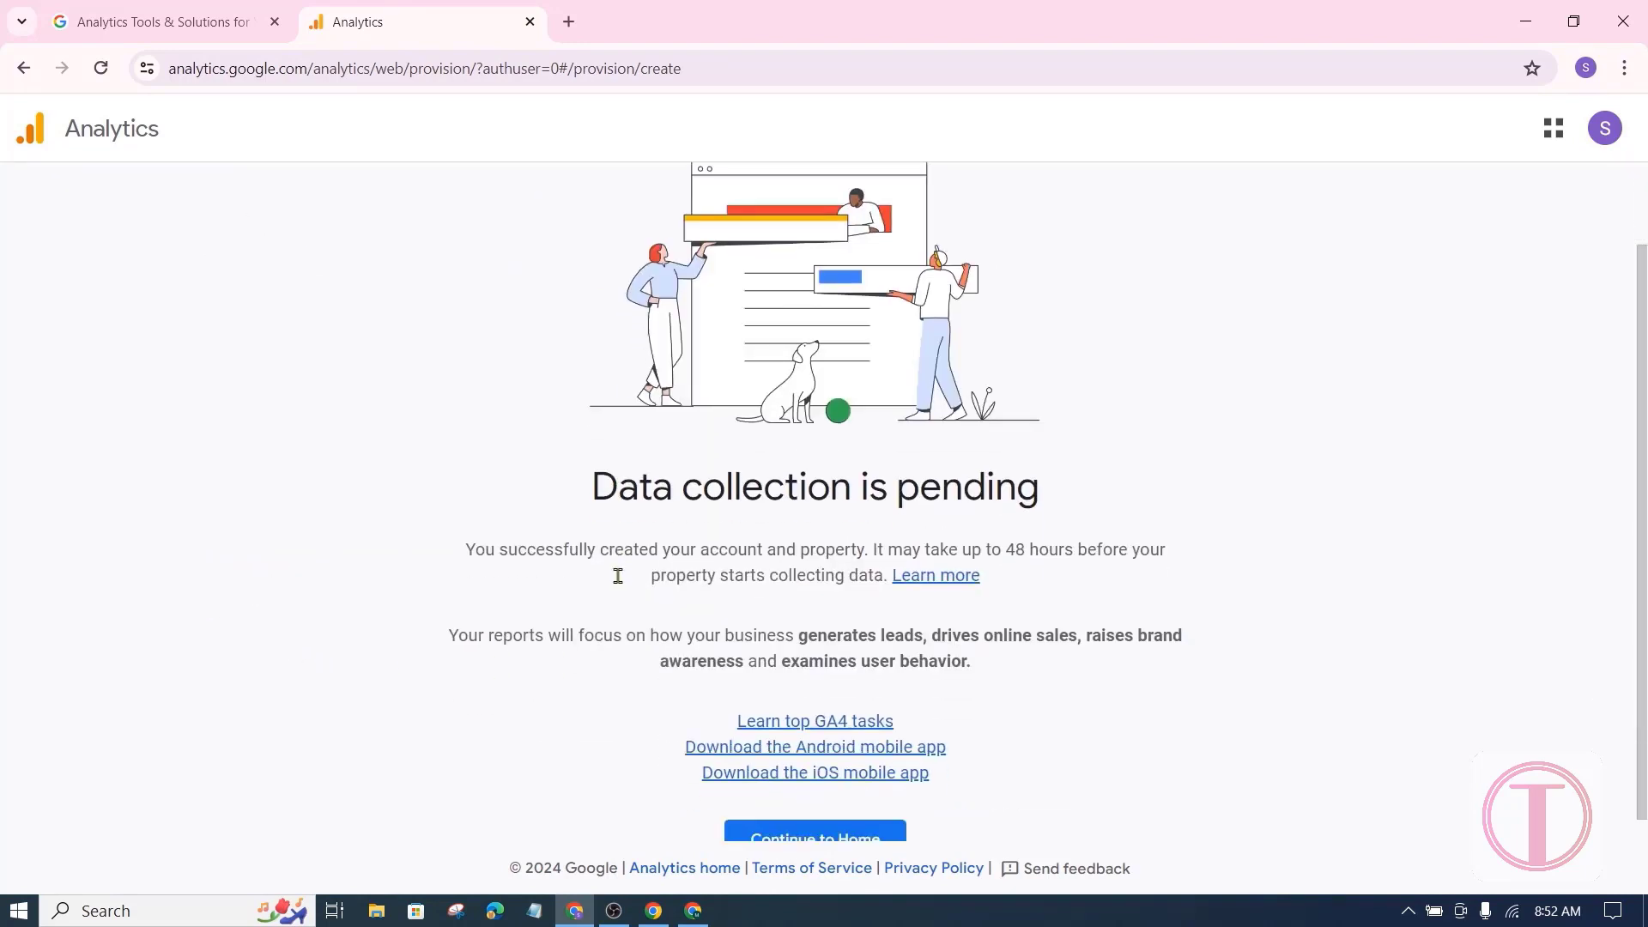
click(772, 820)
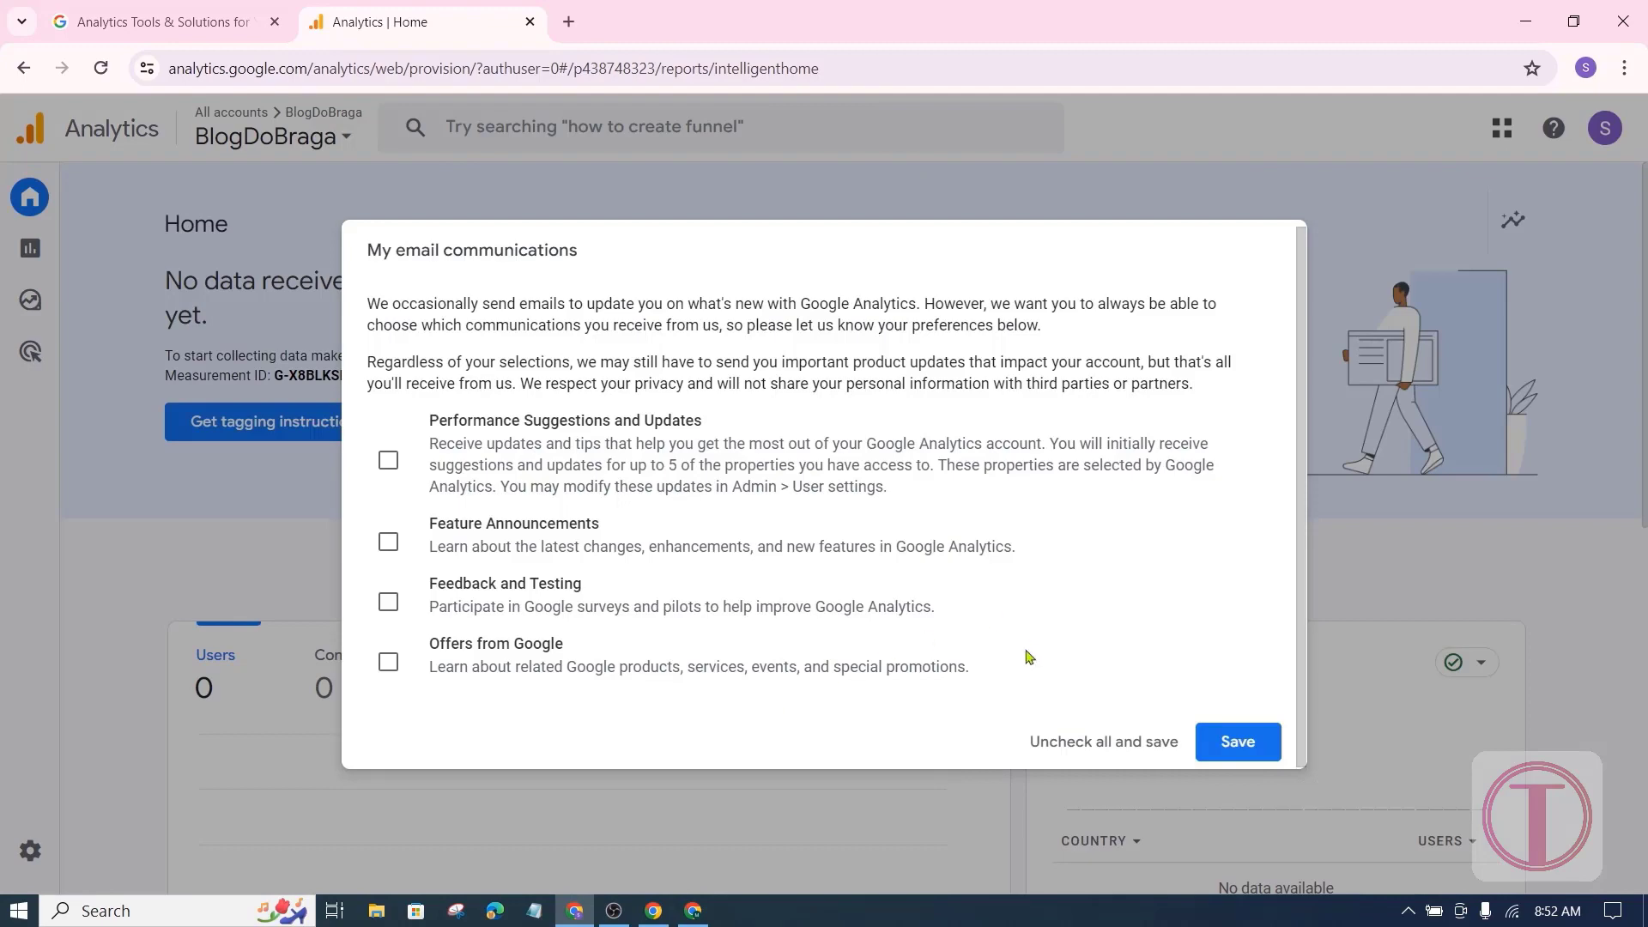
click(1230, 744)
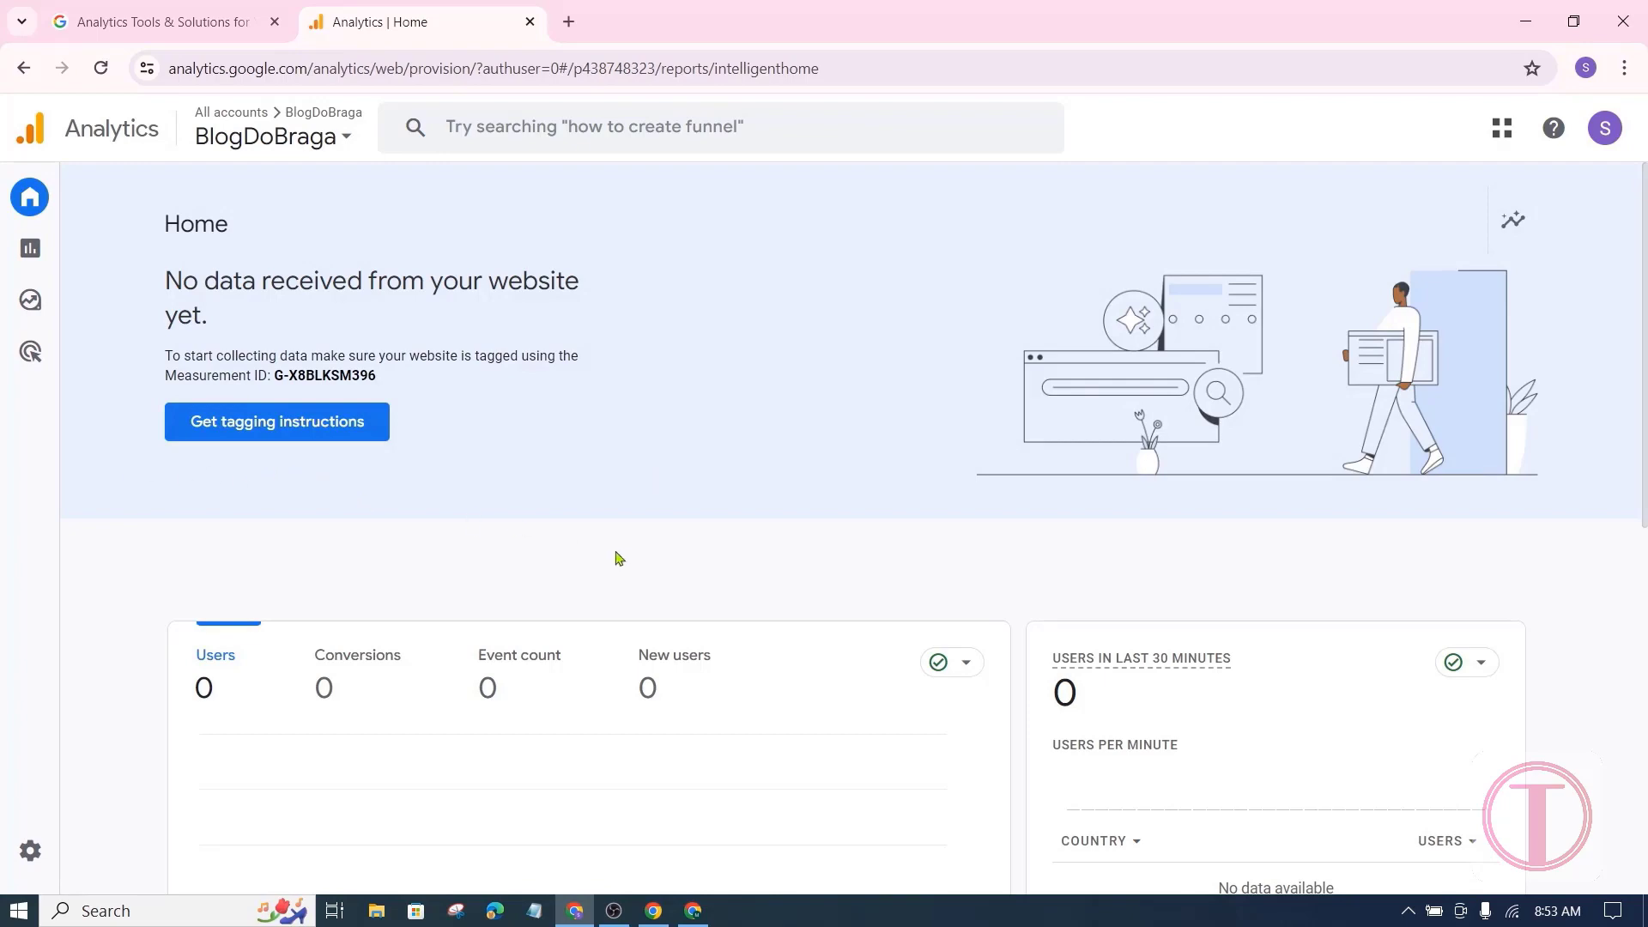
scroll(620, 559, down, 4)
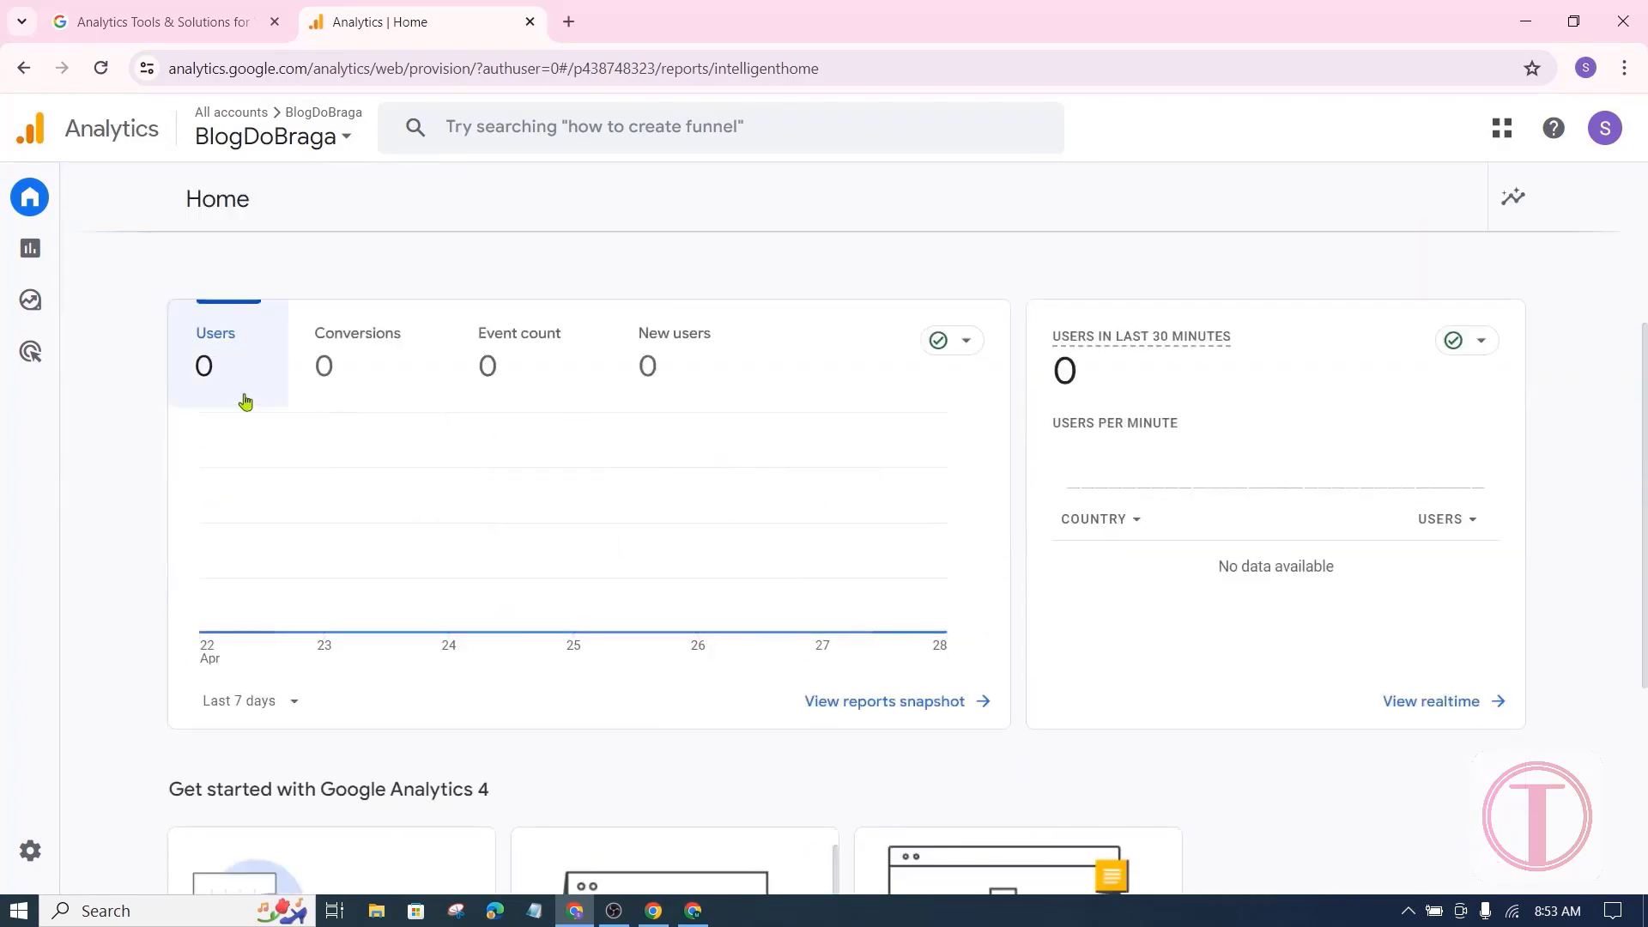
scroll(707, 424, up, 4)
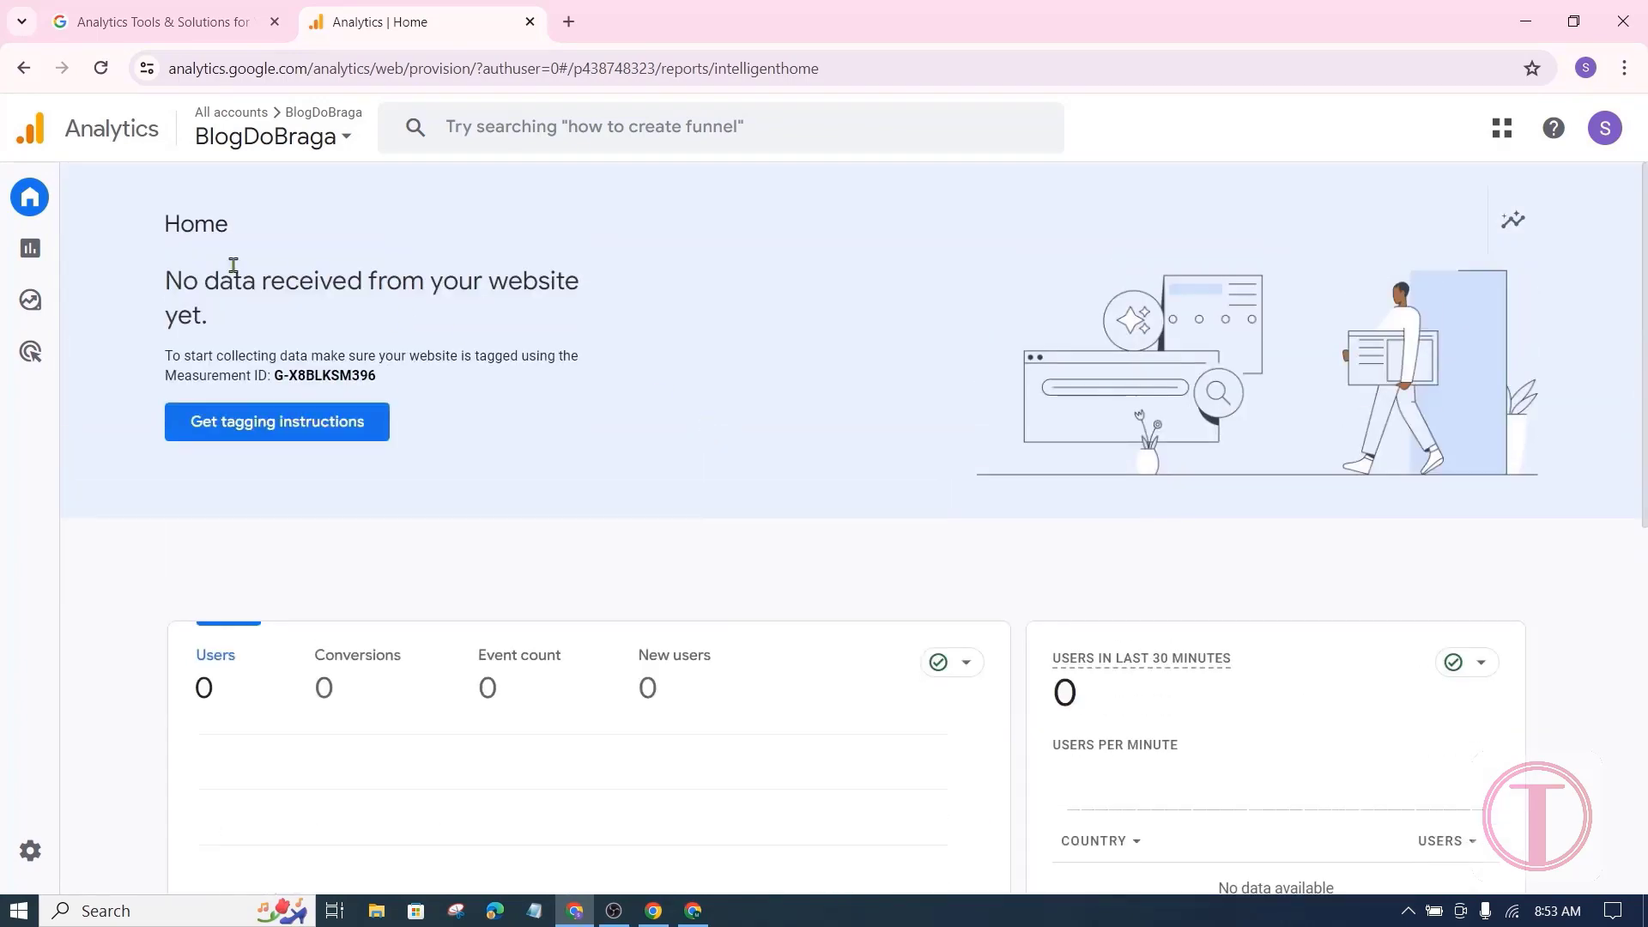
Open the Reports snapshot for the BlogDoBraga property.
click(38, 253)
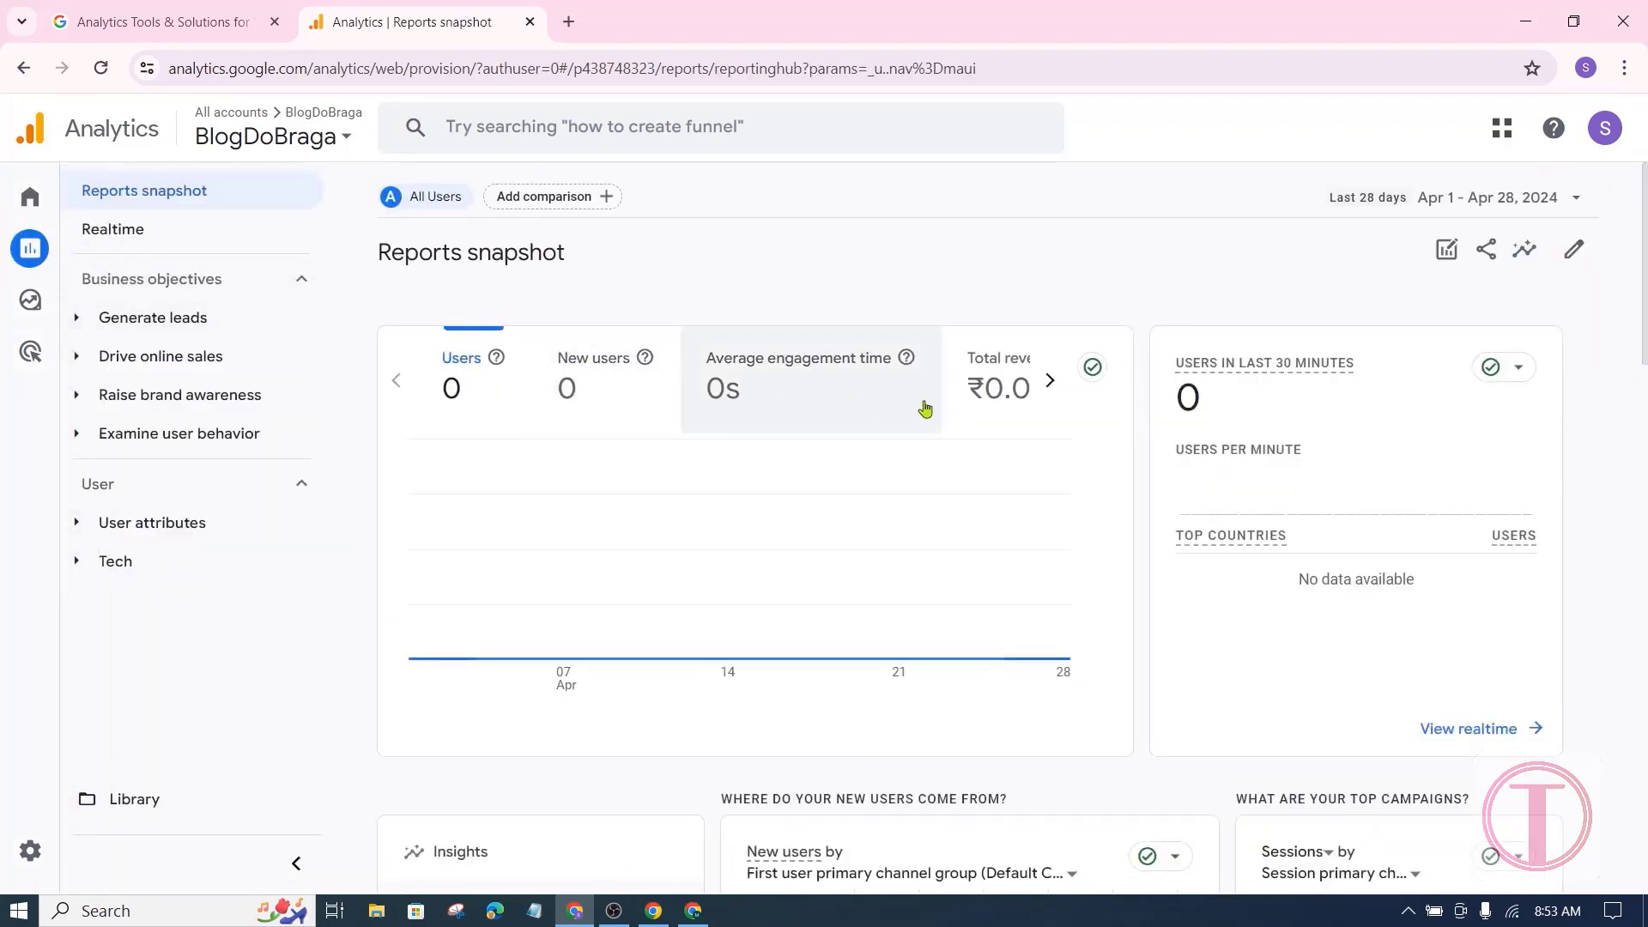
scroll(544, 423, down, 10)
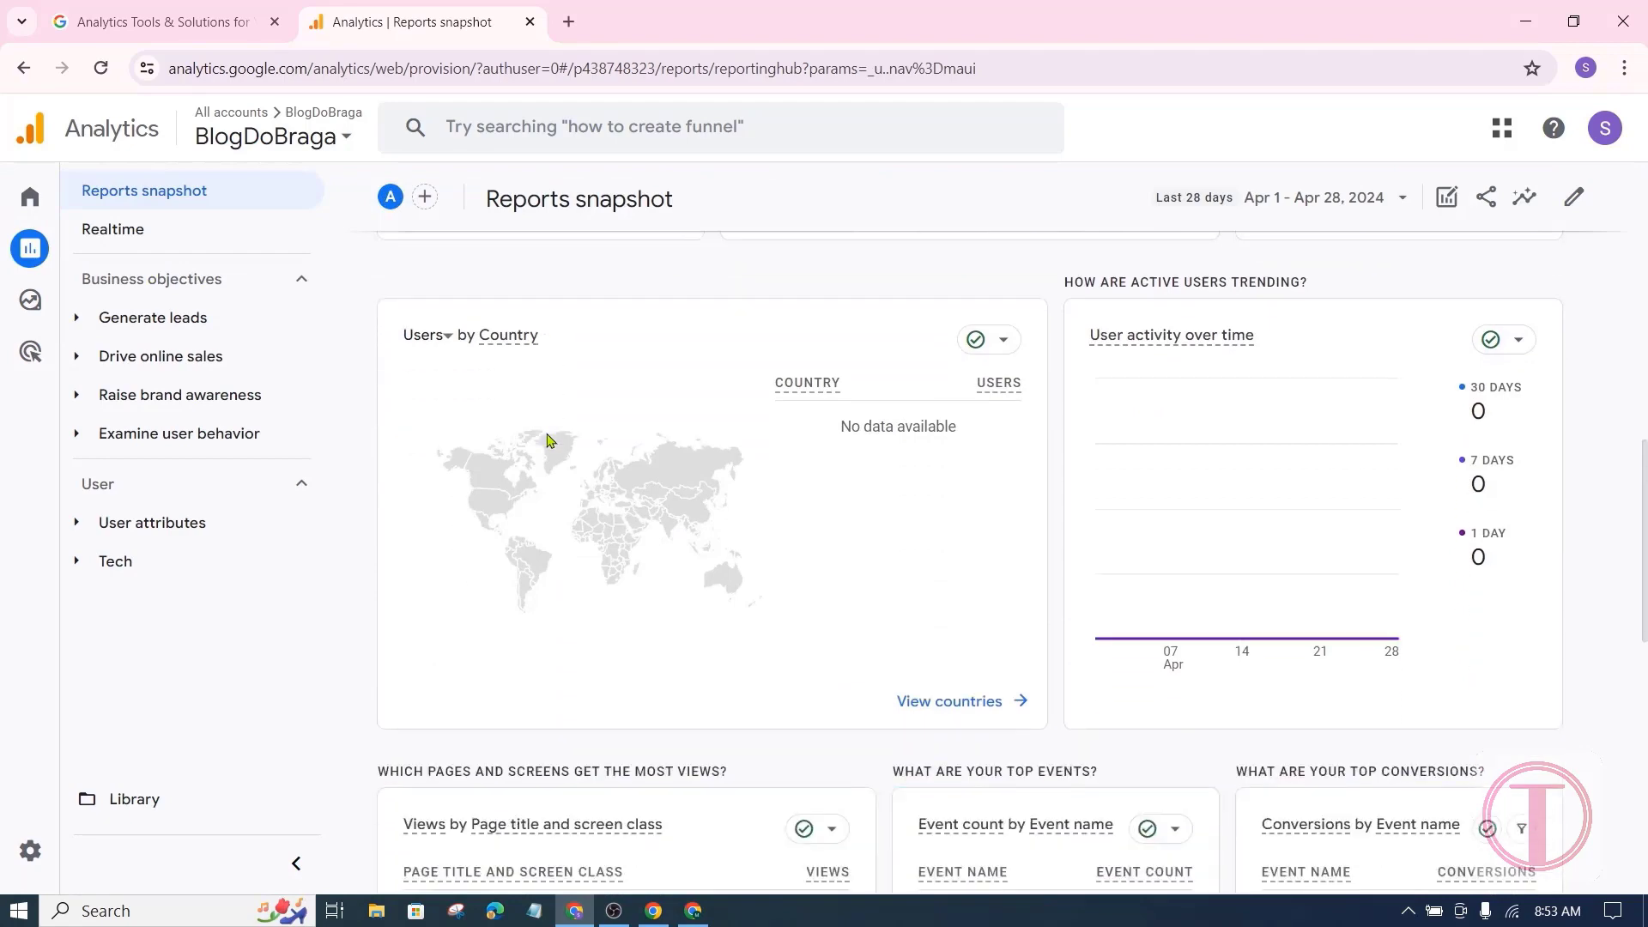
scroll(550, 440, down, 10)
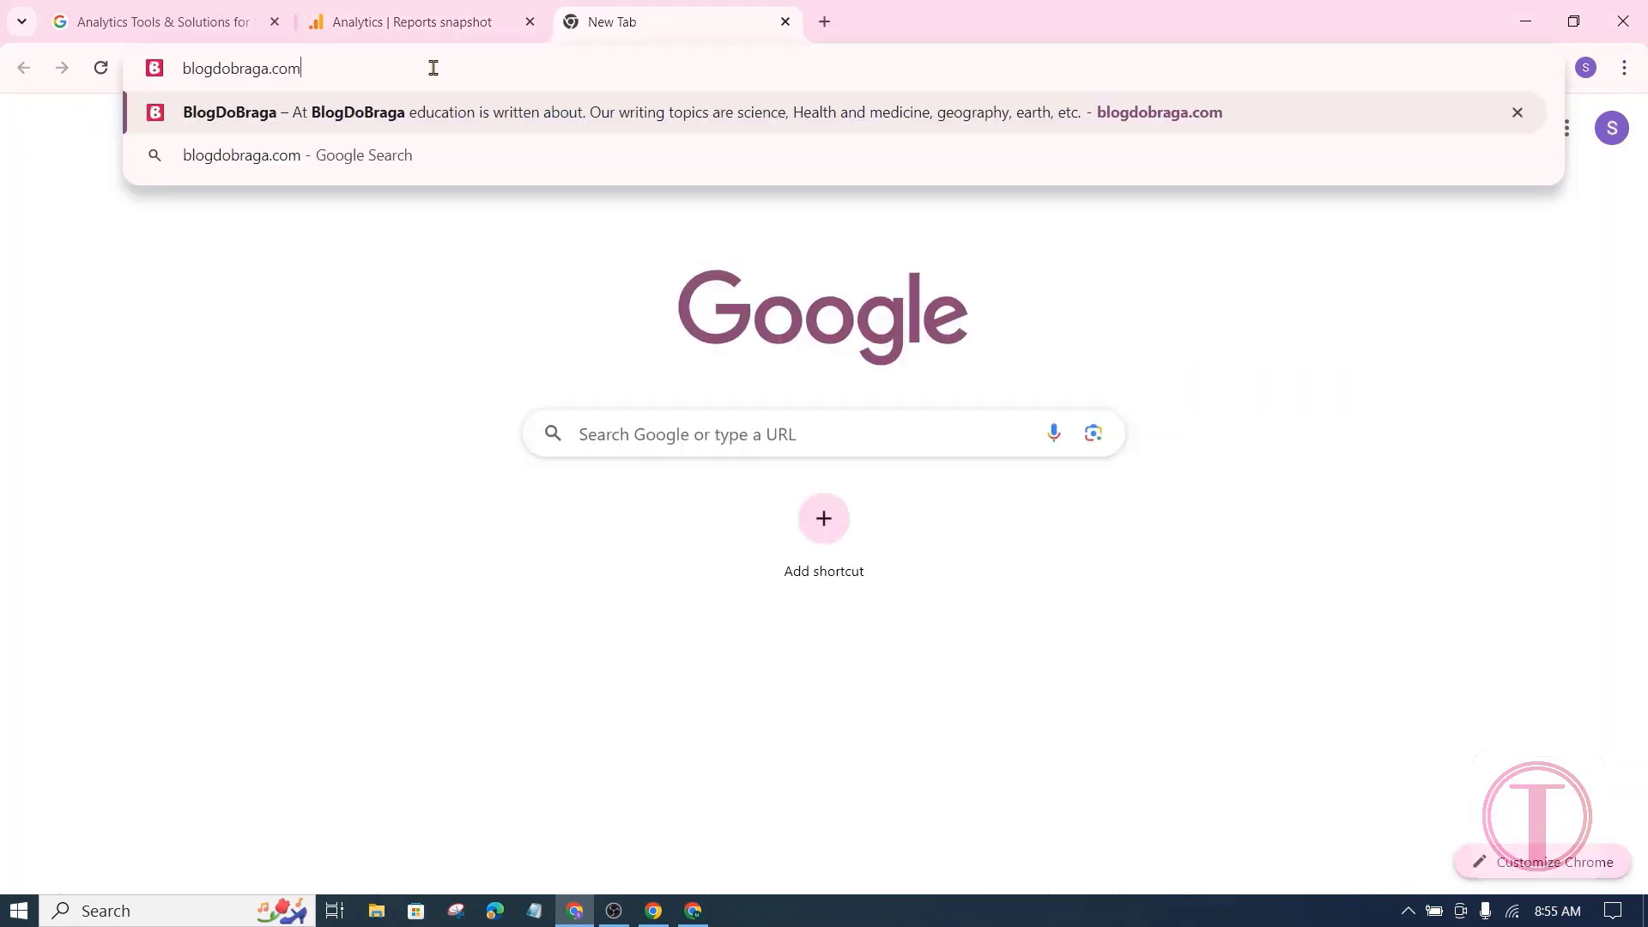
Visit blogdobraga.com in a new tab, then confirm the snapshot shows 1 user from Germany.
key(Return)
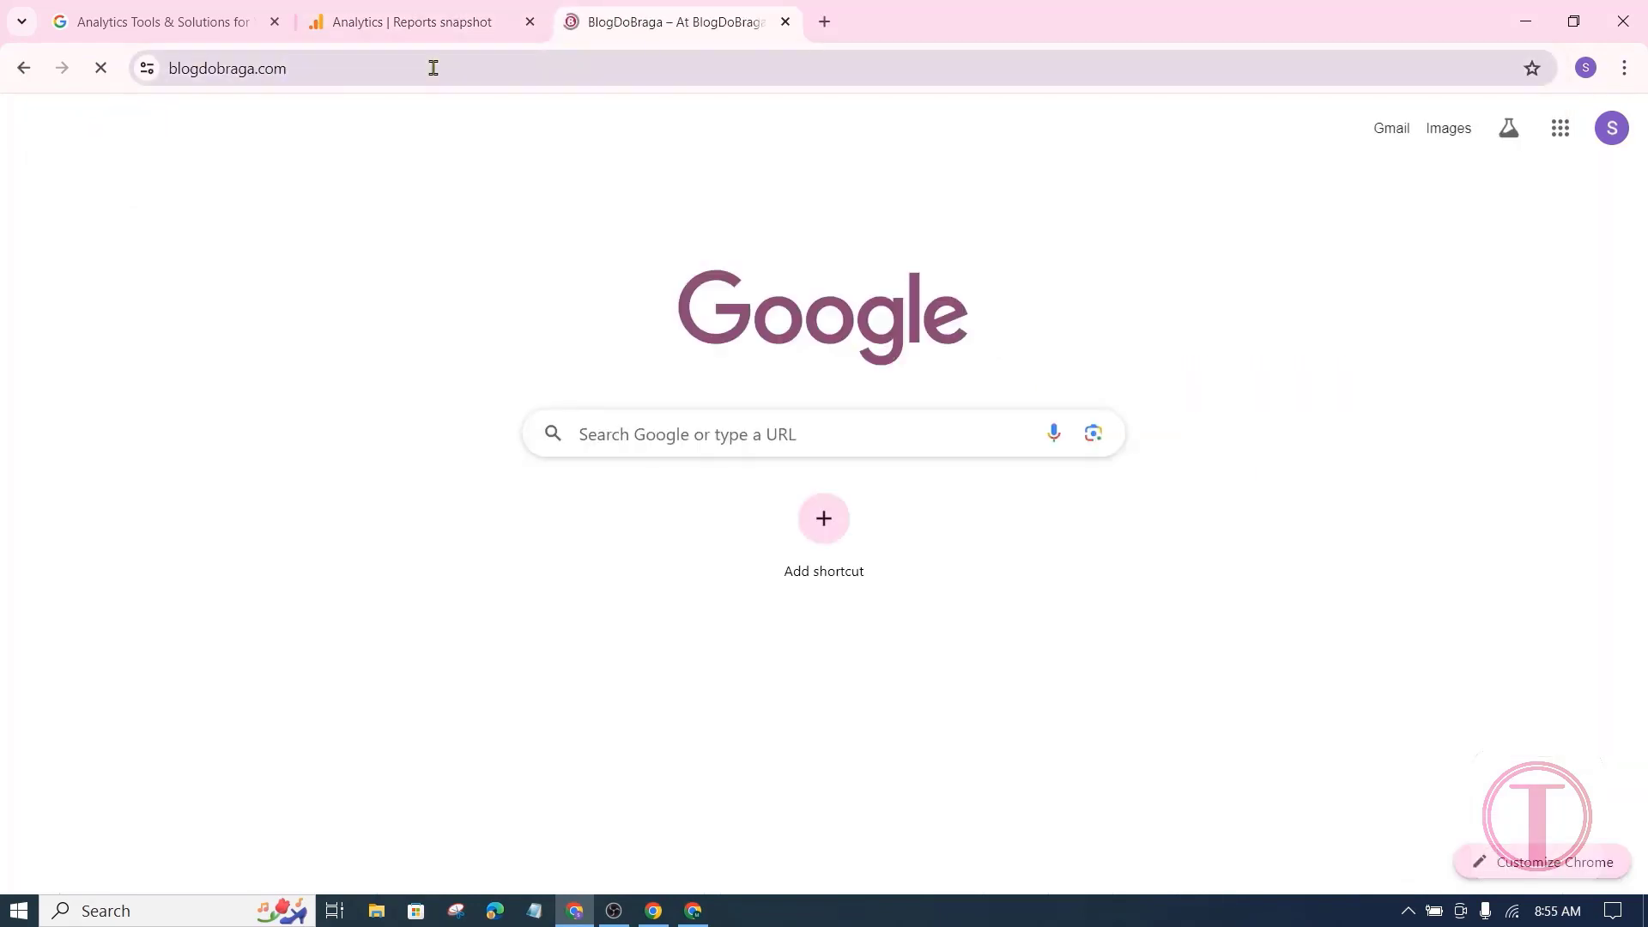
scroll(439, 326, down, 20)
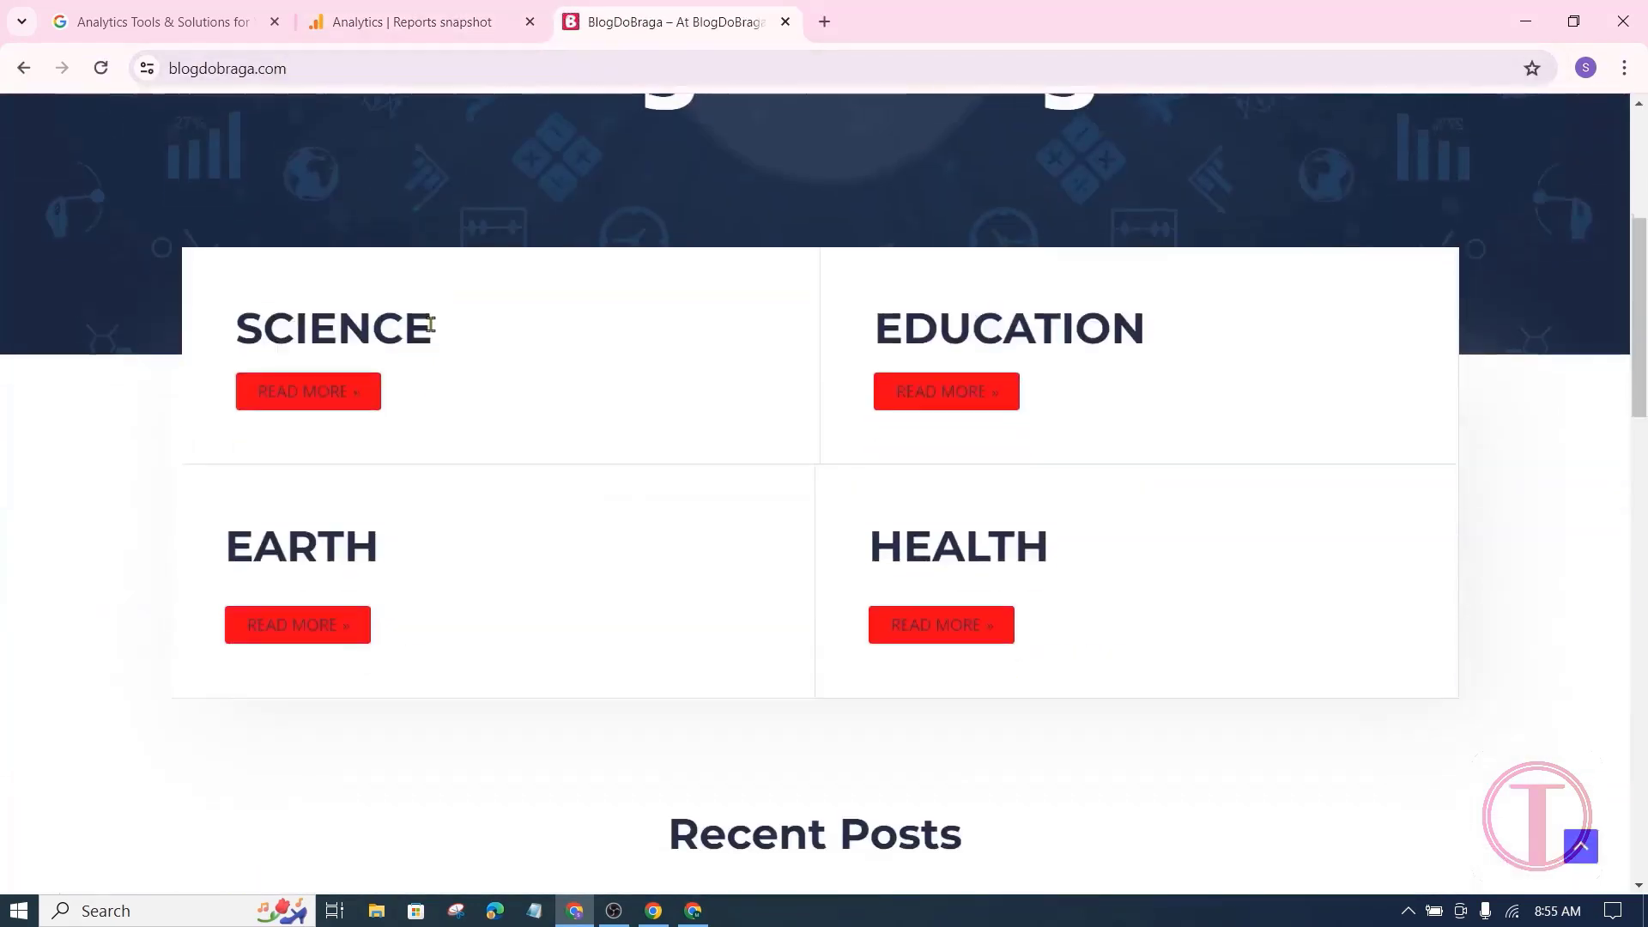
scroll(527, 464, up, 20)
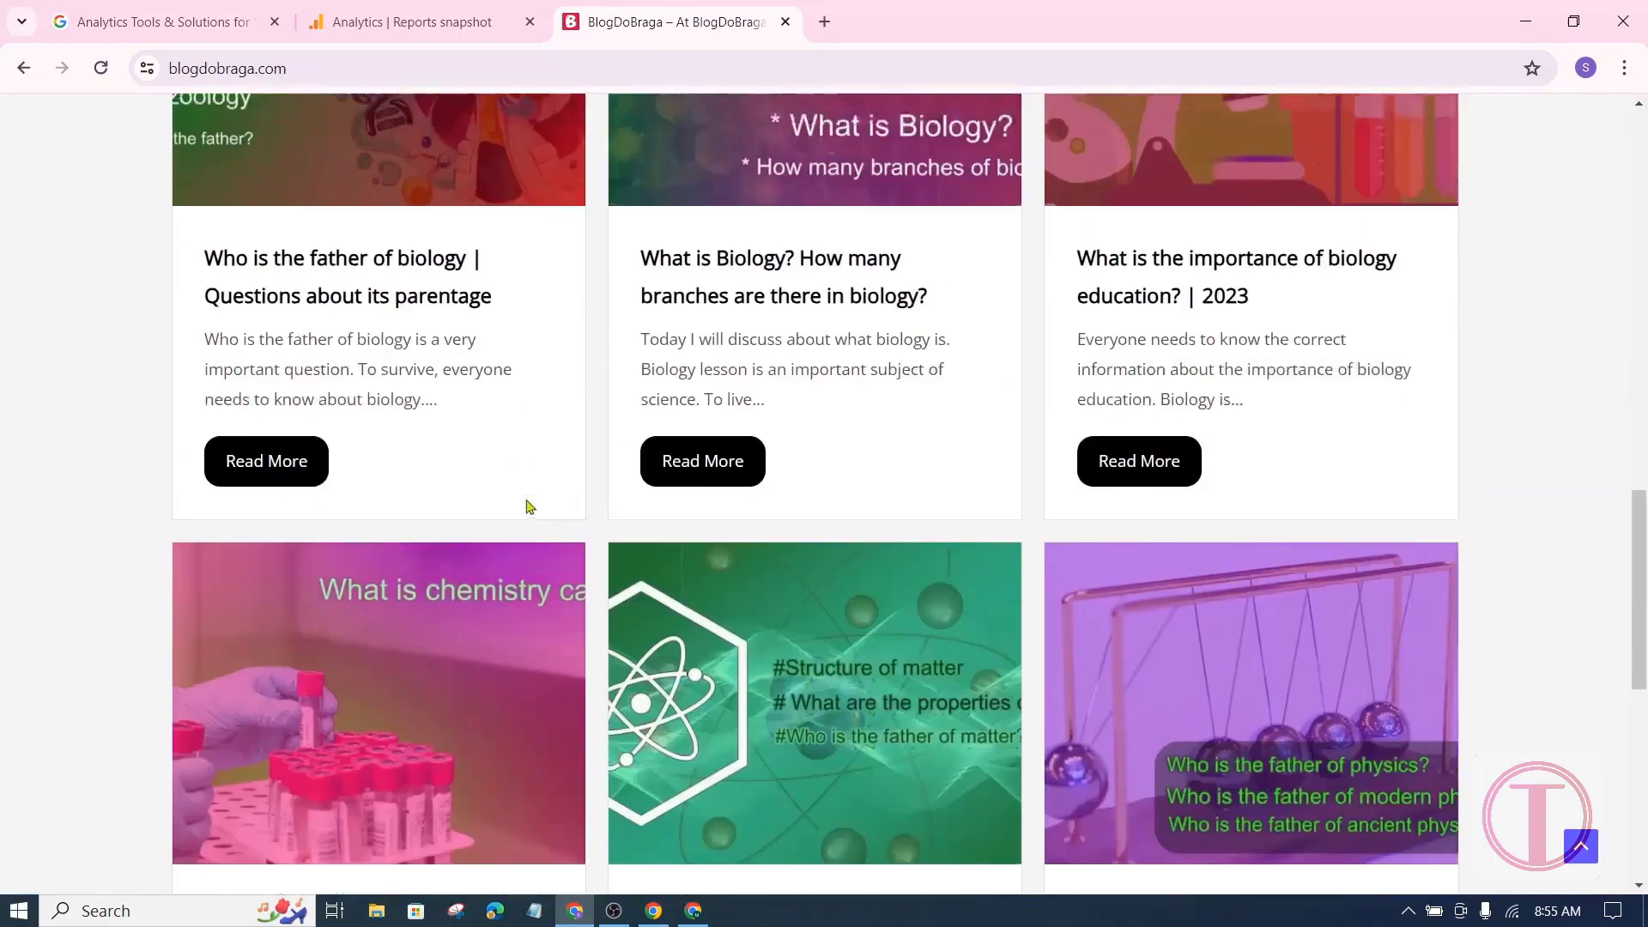
click(403, 20)
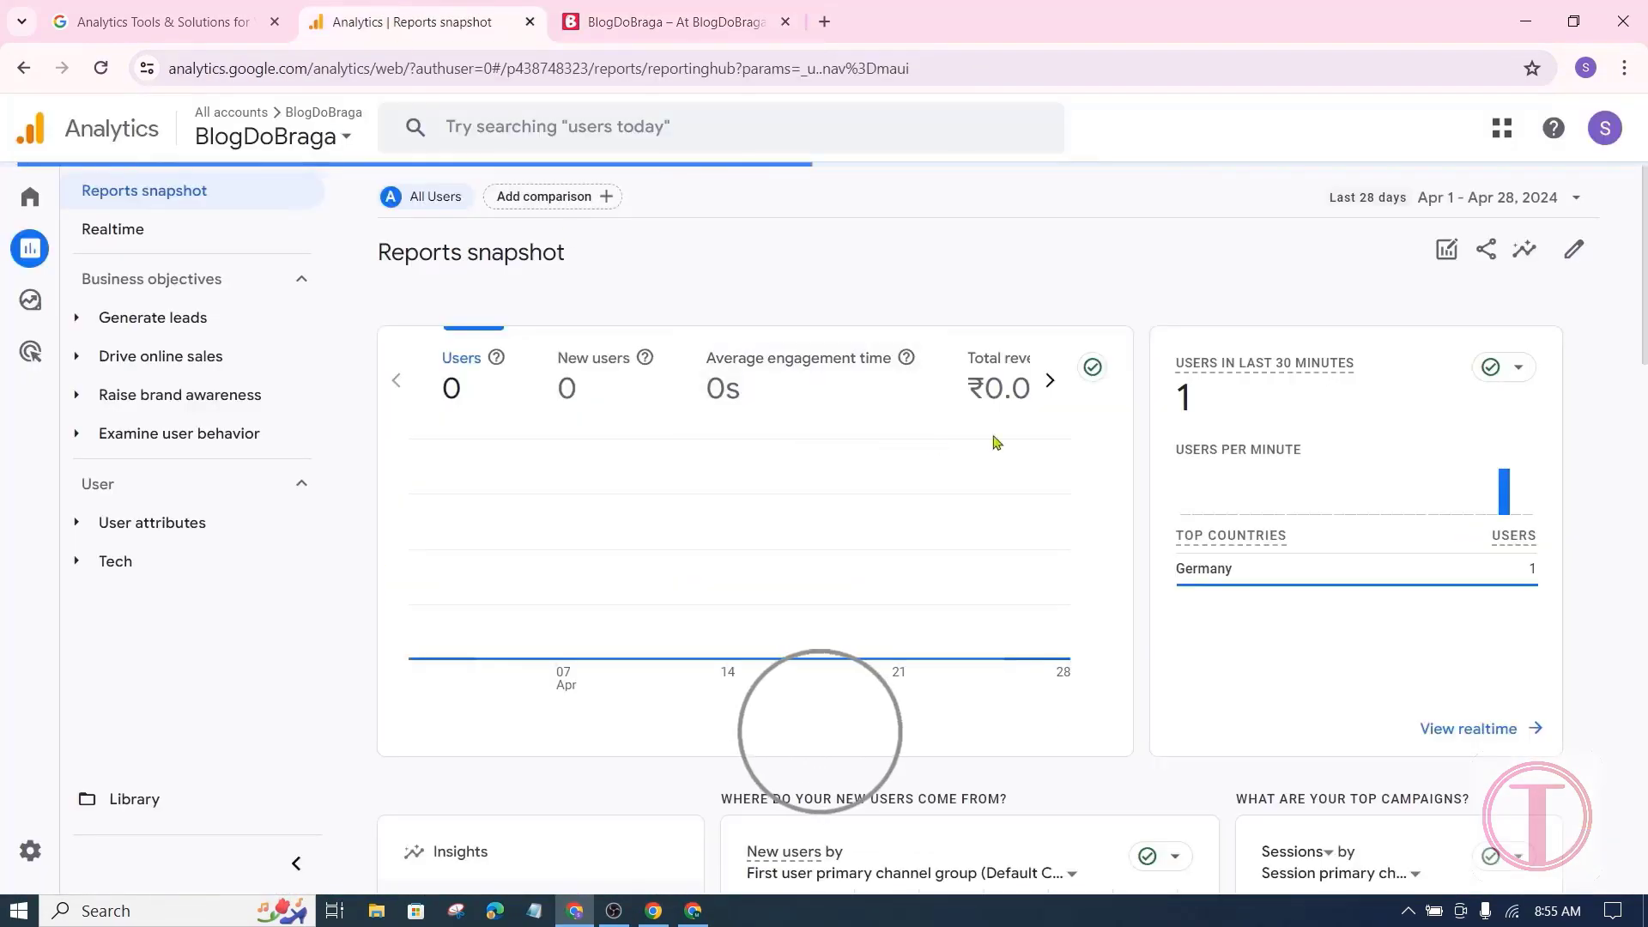